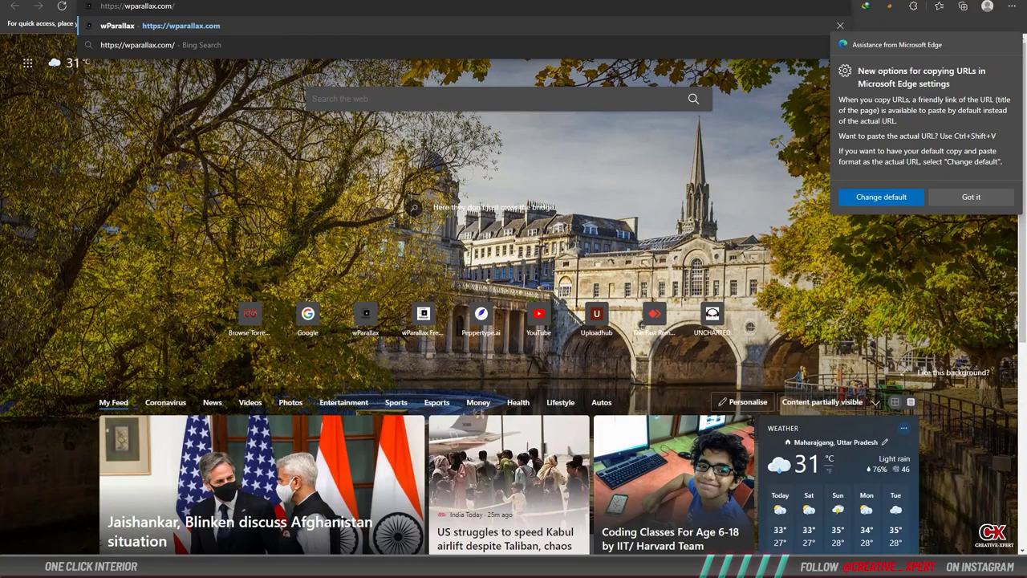
Load wparallax.com, dismiss the URL tip, and scroll down to the free scene section.
{"action": "key", "text": "Return"}
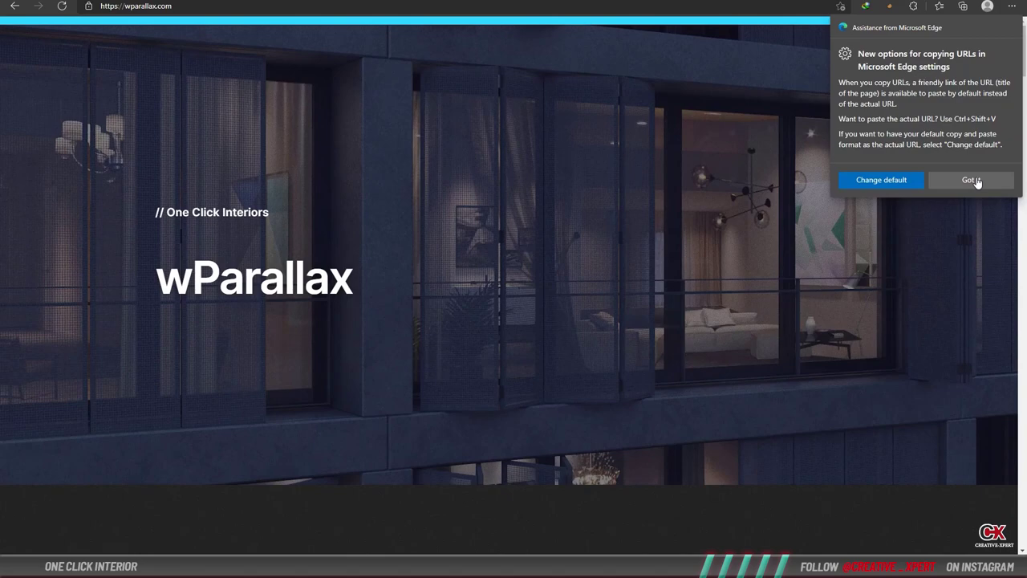
{"action": "left_click", "coordinate": [975, 195]}
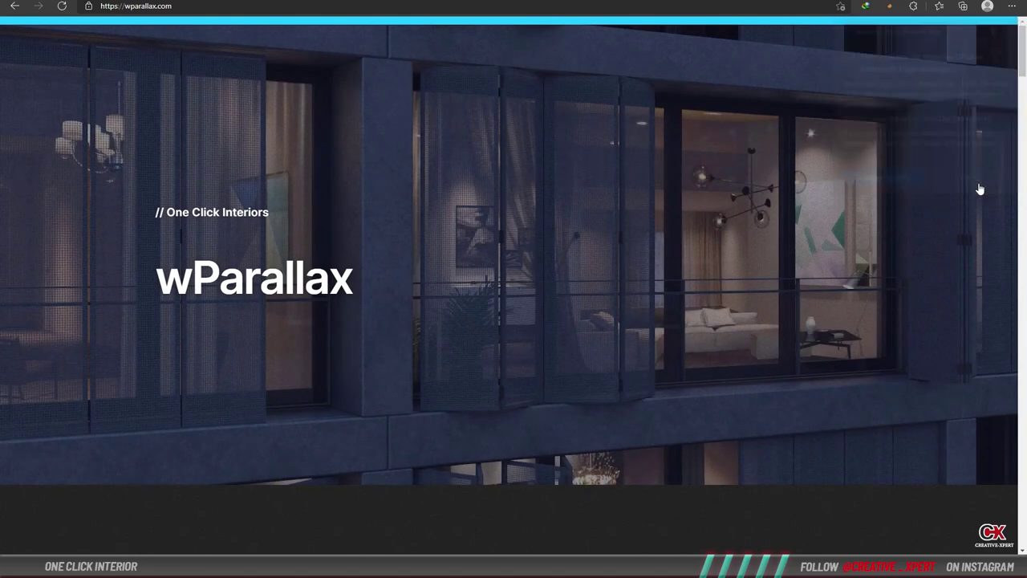
{"action": "scroll", "coordinate": [883, 240], "scroll_direction": "down", "scroll_amount": 3}
{"action": "scroll", "coordinate": [923, 316], "scroll_direction": "down", "scroll_amount": 5}
{"action": "scroll", "coordinate": [999, 331], "scroll_direction": "up", "scroll_amount": 3}
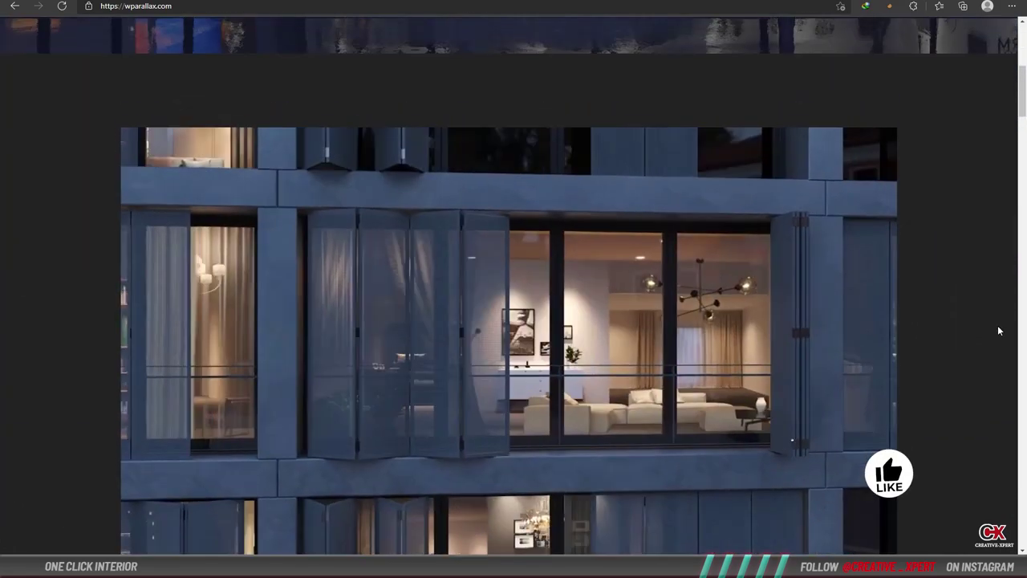
{"action": "scroll", "coordinate": [1000, 330], "scroll_direction": "down", "scroll_amount": 4}
{"action": "scroll", "coordinate": [1000, 330], "scroll_direction": "down", "scroll_amount": 6}
{"action": "scroll", "coordinate": [999, 331], "scroll_direction": "up", "scroll_amount": 3}
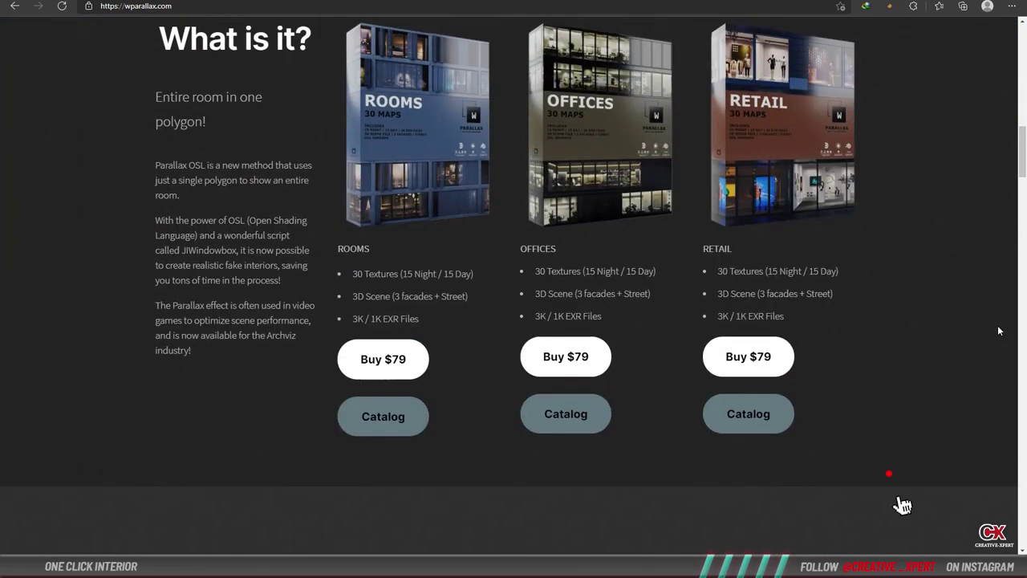
{"action": "scroll", "coordinate": [991, 328], "scroll_direction": "down", "scroll_amount": 5}
{"action": "scroll", "coordinate": [984, 328], "scroll_direction": "down", "scroll_amount": 5}
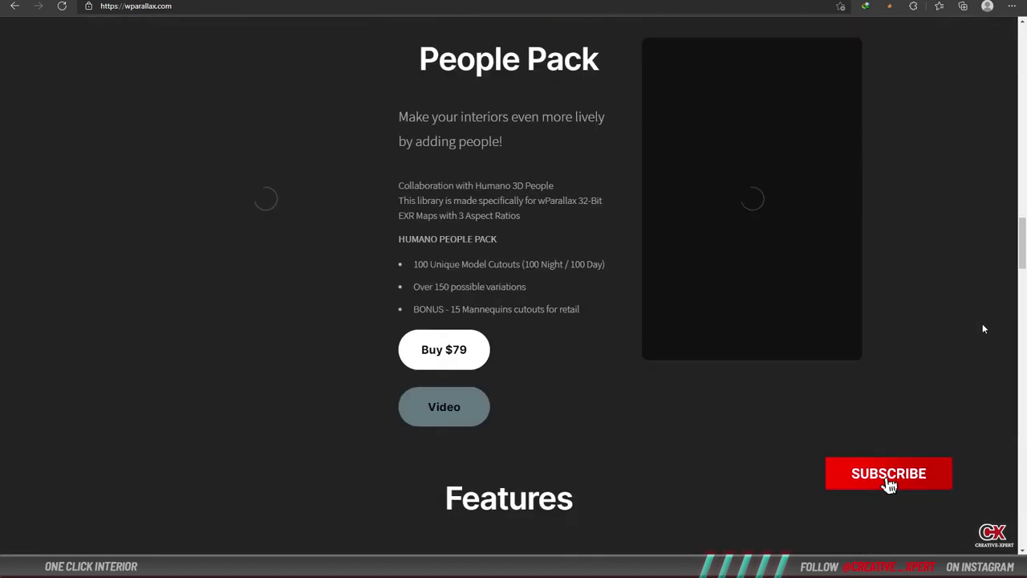
{"action": "scroll", "coordinate": [984, 328], "scroll_direction": "down", "scroll_amount": 6}
{"action": "scroll", "coordinate": [984, 328], "scroll_direction": "down", "scroll_amount": 5}
{"action": "scroll", "coordinate": [984, 328], "scroll_direction": "down", "scroll_amount": 5}
{"action": "scroll", "coordinate": [984, 329], "scroll_direction": "down", "scroll_amount": 5}
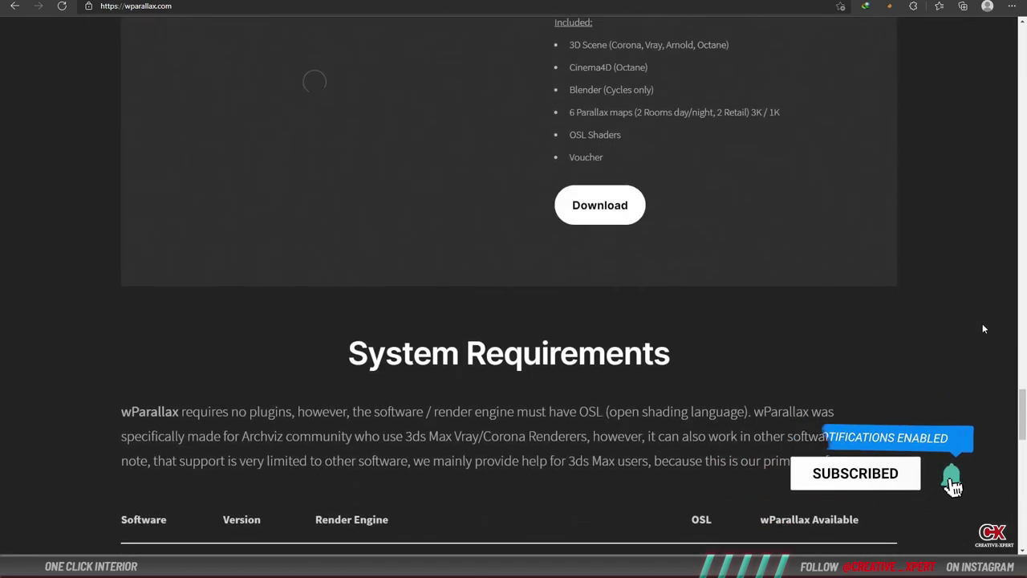
{"action": "scroll", "coordinate": [983, 329], "scroll_direction": "up", "scroll_amount": 3}
Open the free scene's Gumroad download page and scroll down through it.
{"action": "left_click", "coordinate": [600, 430]}
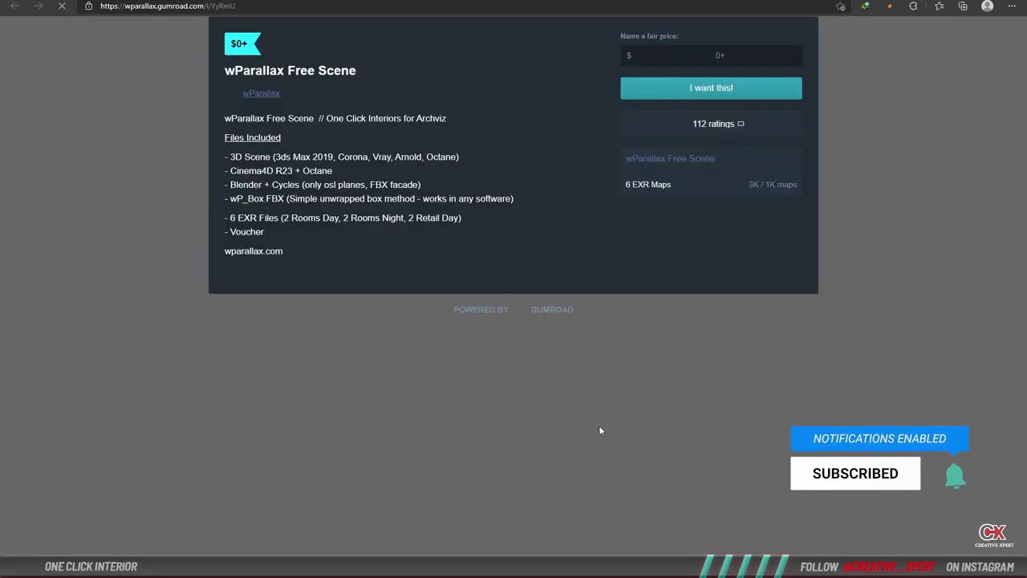
{"action": "scroll", "coordinate": [617, 338], "scroll_direction": "down", "scroll_amount": 3}
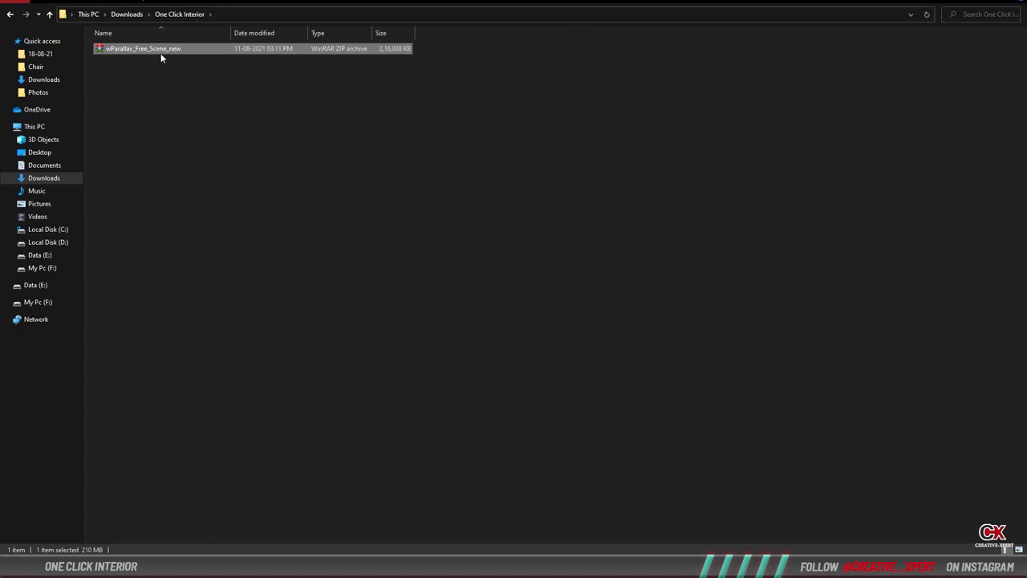
Extract the downloaded archive into wParallax_Free_Scene_new and open that folder.
{"action": "right_click", "coordinate": [161, 53]}
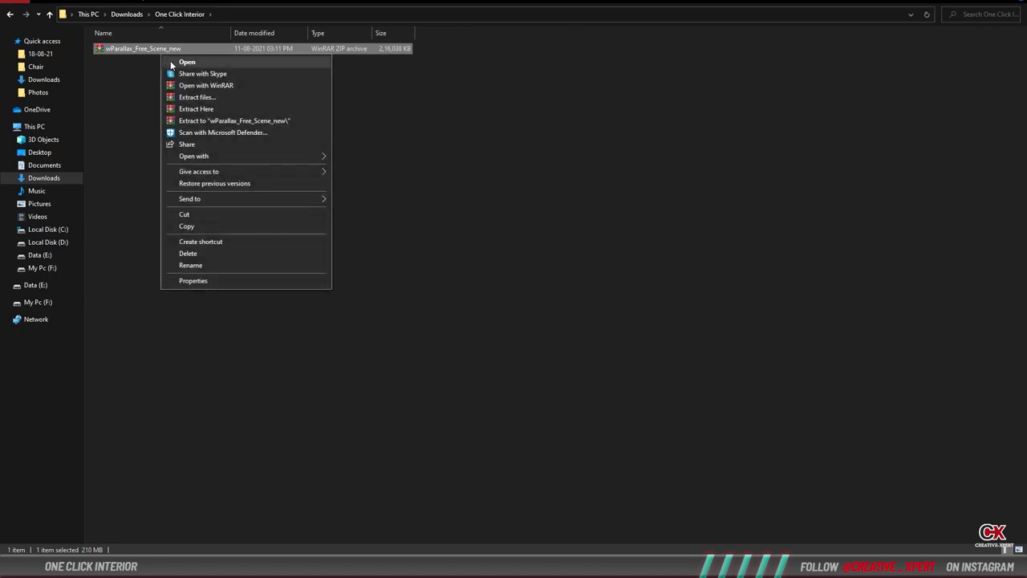
{"action": "left_click", "coordinate": [201, 97]}
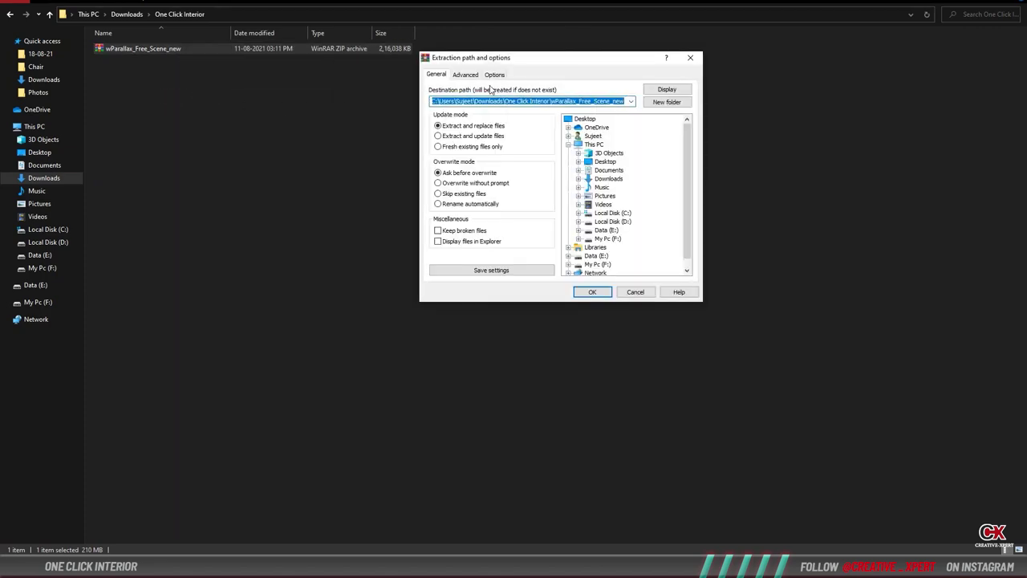
{"action": "left_click", "coordinate": [591, 292]}
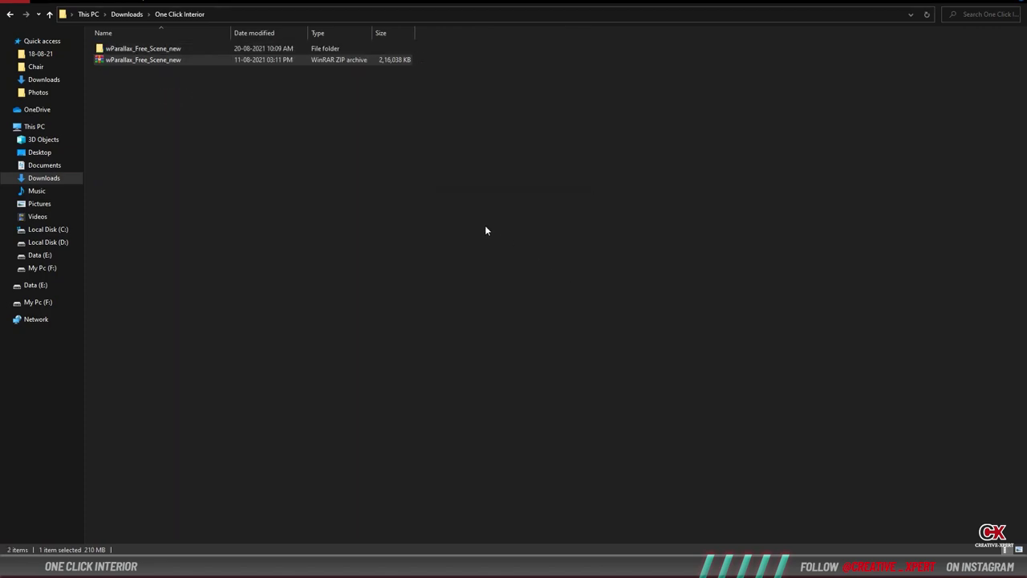
{"action": "double_click", "coordinate": [183, 49]}
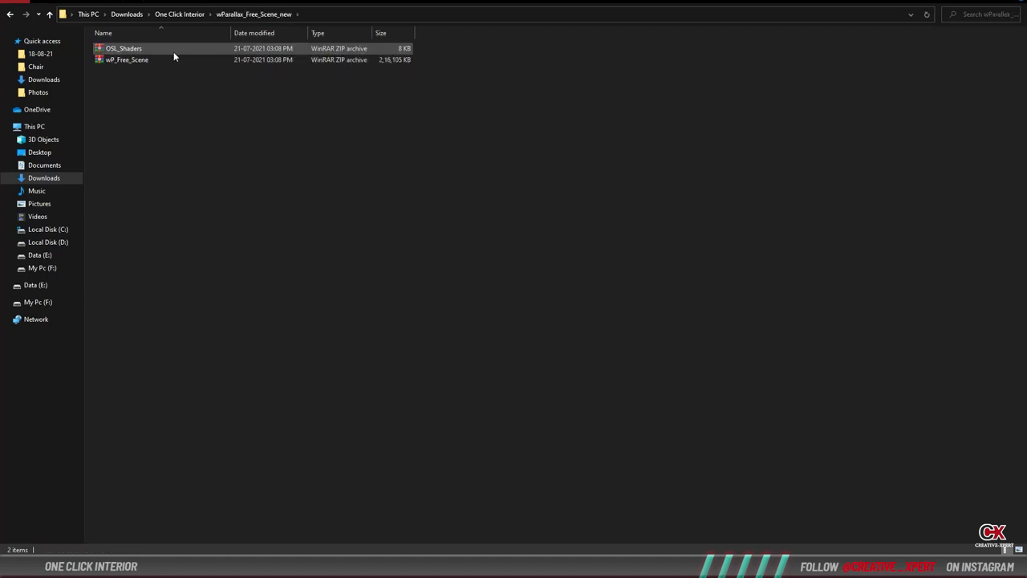
Extract the OSL_Shaders and wP_Free_Scene zip archives.
{"action": "right_click", "coordinate": [207, 50]}
{"action": "left_click", "coordinate": [242, 93]}
{"action": "left_click", "coordinate": [592, 292]}
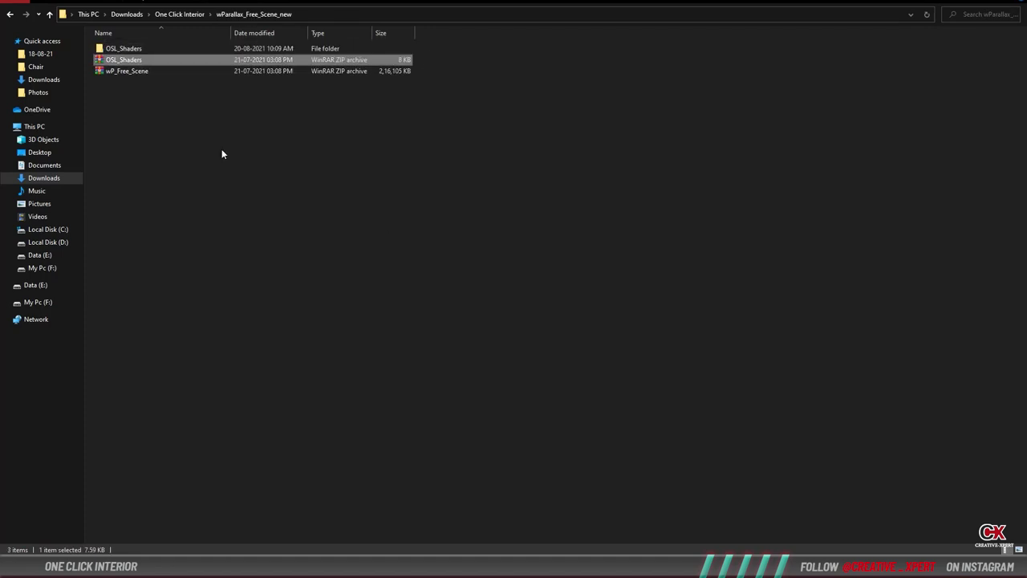
{"action": "right_click", "coordinate": [158, 69]}
{"action": "left_click", "coordinate": [194, 113]}
{"action": "left_click", "coordinate": [591, 292]}
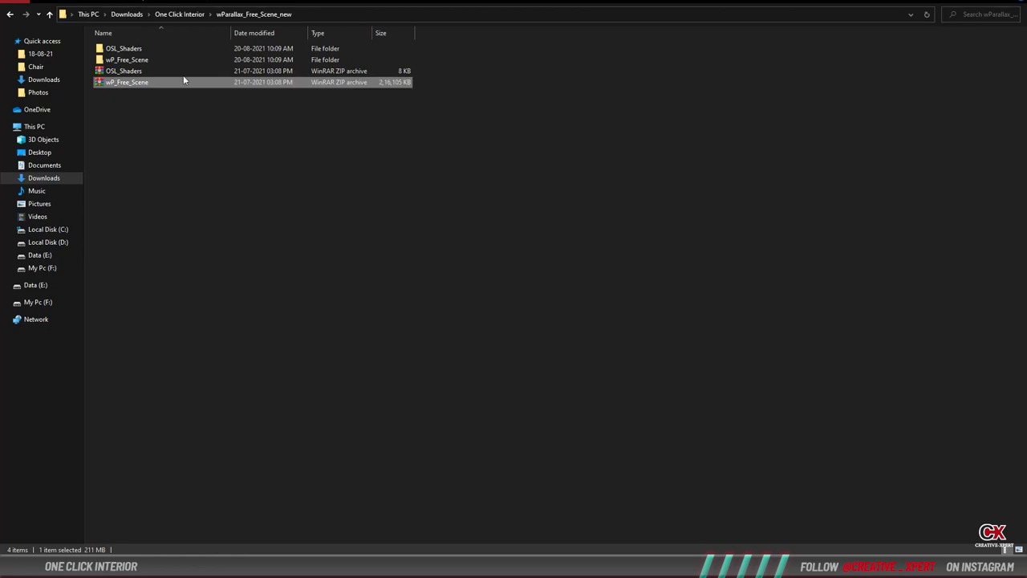
Check the shader files inside OSL_Shaders, then return to wParallax_Free_Scene_new.
{"action": "double_click", "coordinate": [161, 48]}
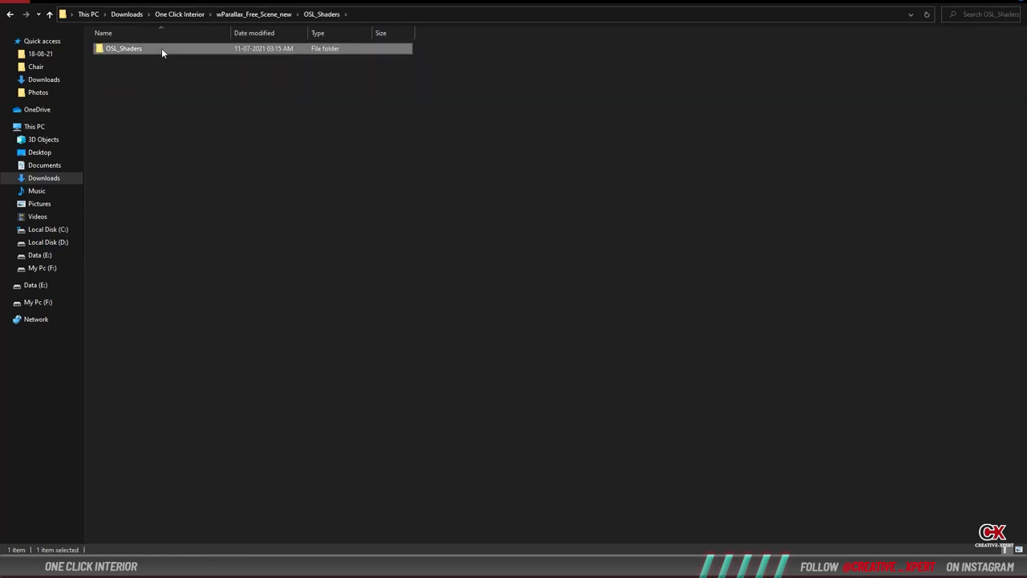
{"action": "double_click", "coordinate": [161, 48]}
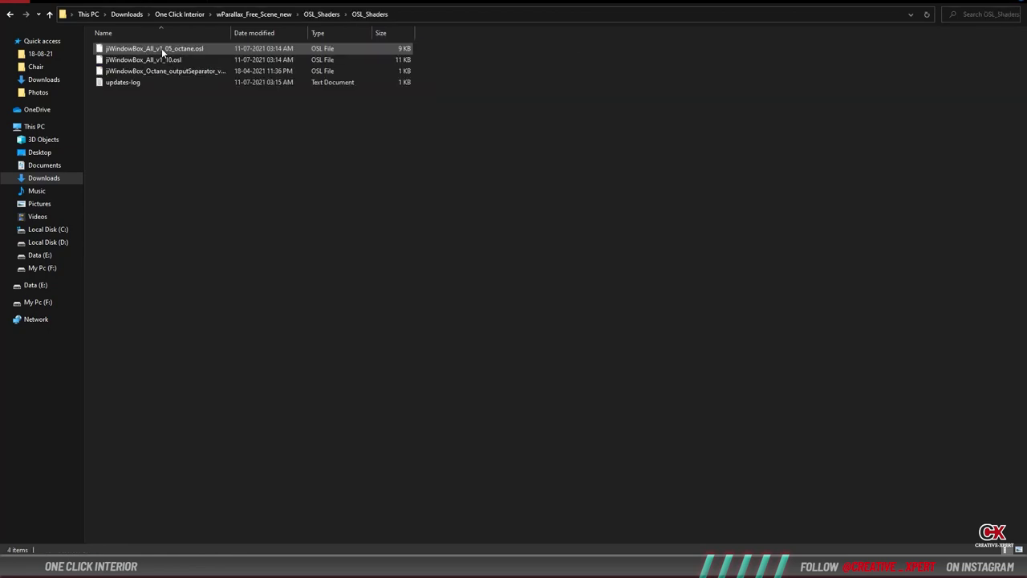
{"action": "left_click", "coordinate": [321, 15]}
{"action": "left_click", "coordinate": [252, 16]}
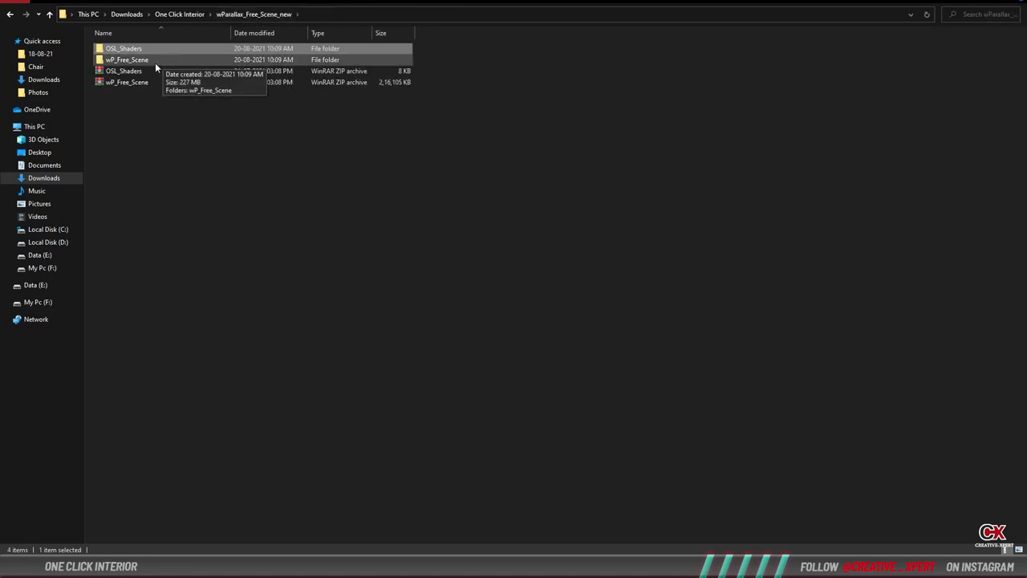
Browse wP_Free_Scene > 0_MAPS > 01_EXR and view the 3K and 1K EXR maps.
{"action": "double_click", "coordinate": [155, 63]}
{"action": "double_click", "coordinate": [164, 50]}
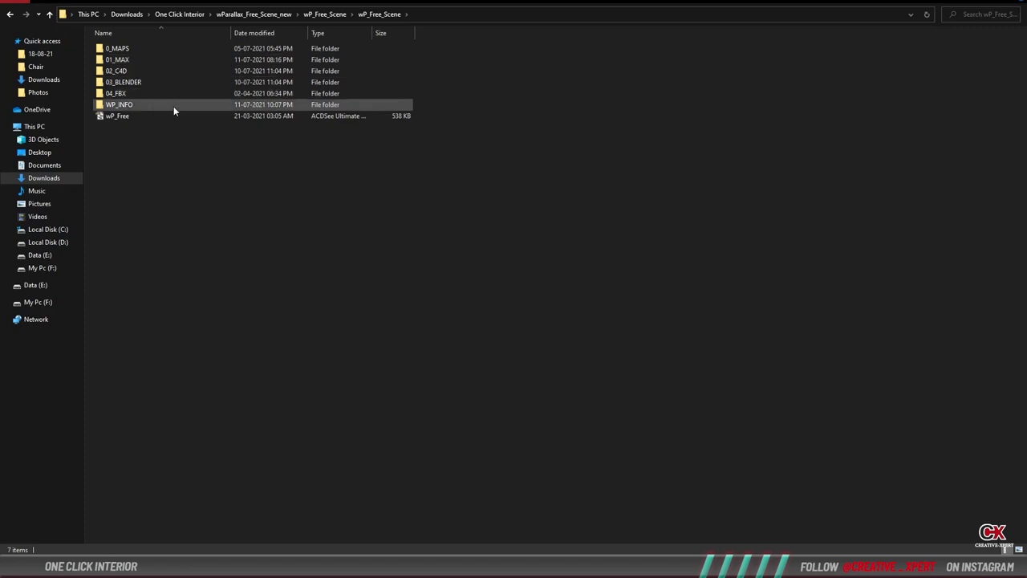
{"action": "double_click", "coordinate": [153, 49]}
{"action": "double_click", "coordinate": [154, 62]}
{"action": "left_click", "coordinate": [150, 63]}
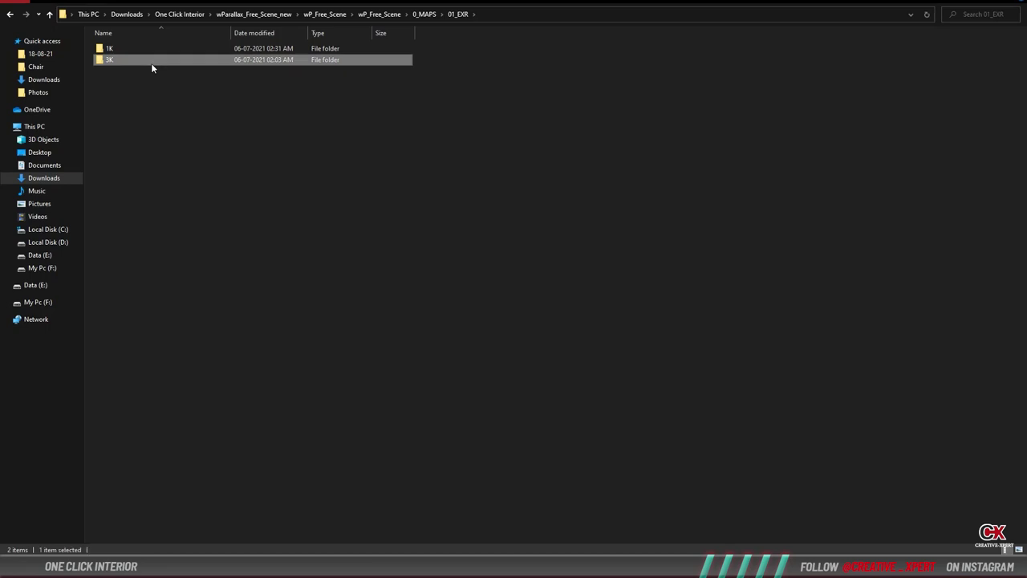
{"action": "double_click", "coordinate": [152, 64]}
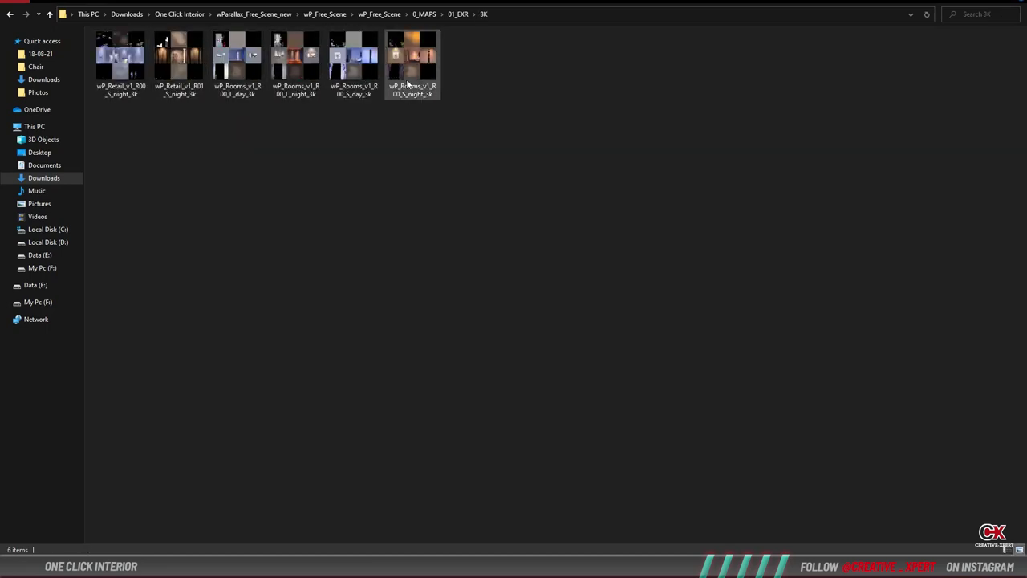
{"action": "left_click", "coordinate": [457, 13]}
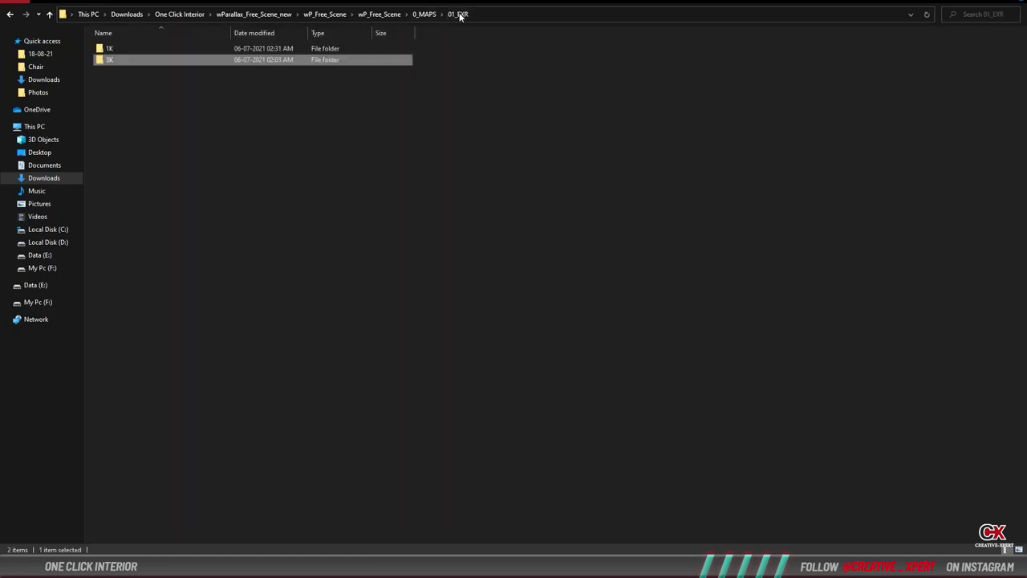
{"action": "double_click", "coordinate": [191, 48]}
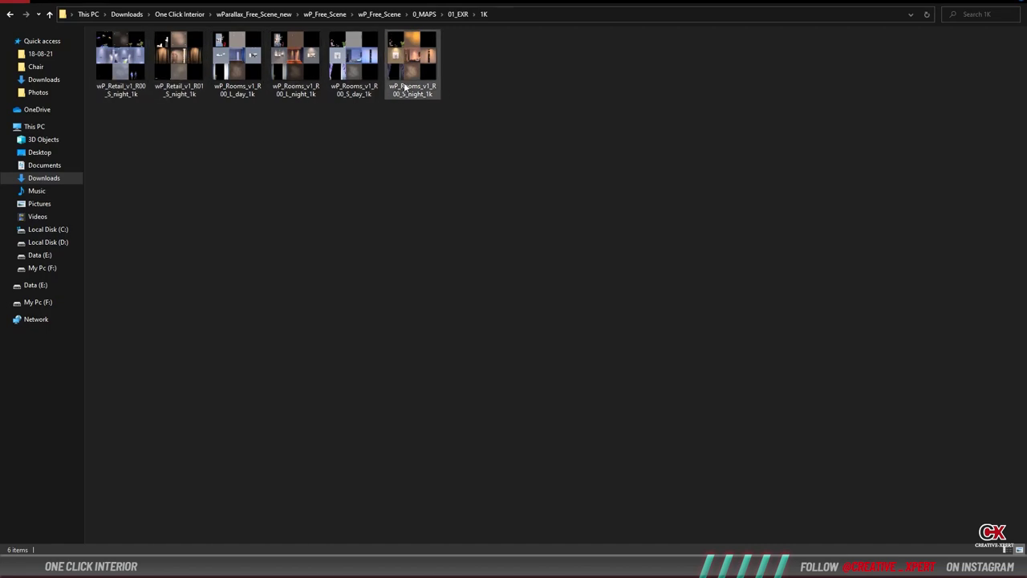
{"action": "left_click", "coordinate": [457, 13]}
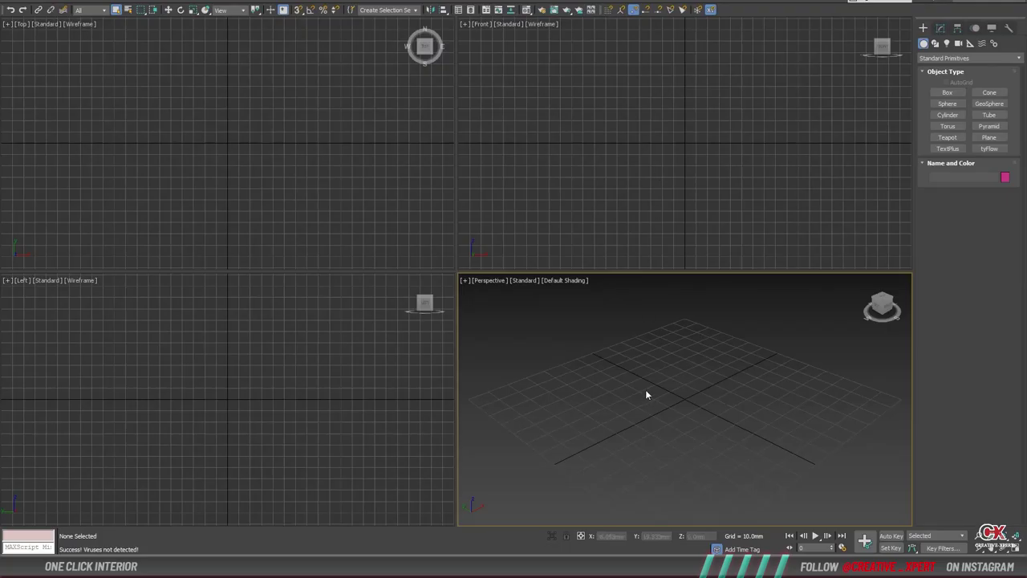
Maximize the viewport and draw a plane across the Front view.
{"action": "key", "text": "alt+w"}
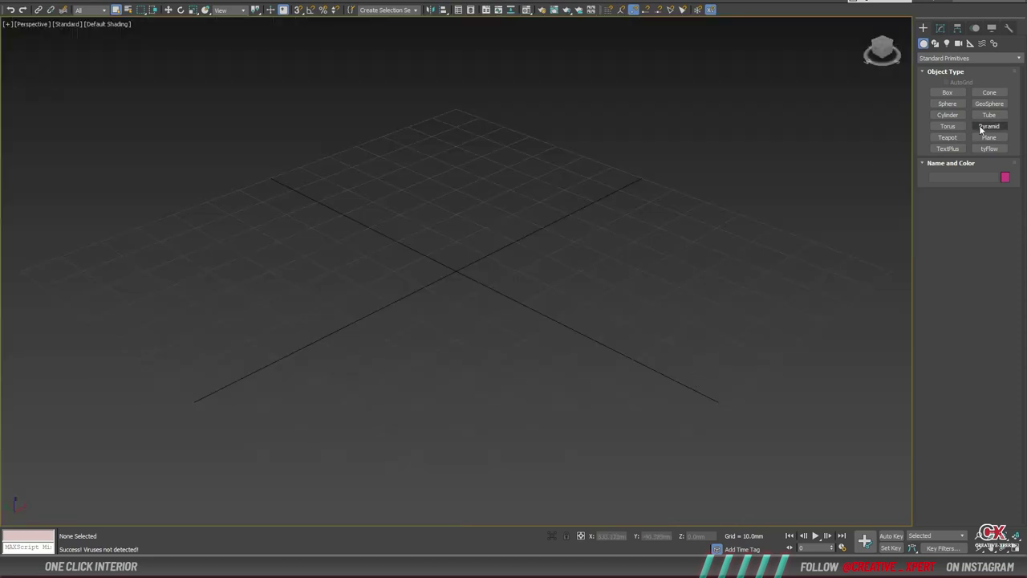
{"action": "left_click", "coordinate": [989, 137]}
{"action": "scroll", "coordinate": [362, 191], "scroll_direction": "down", "scroll_amount": 2}
{"action": "key", "text": "t"}
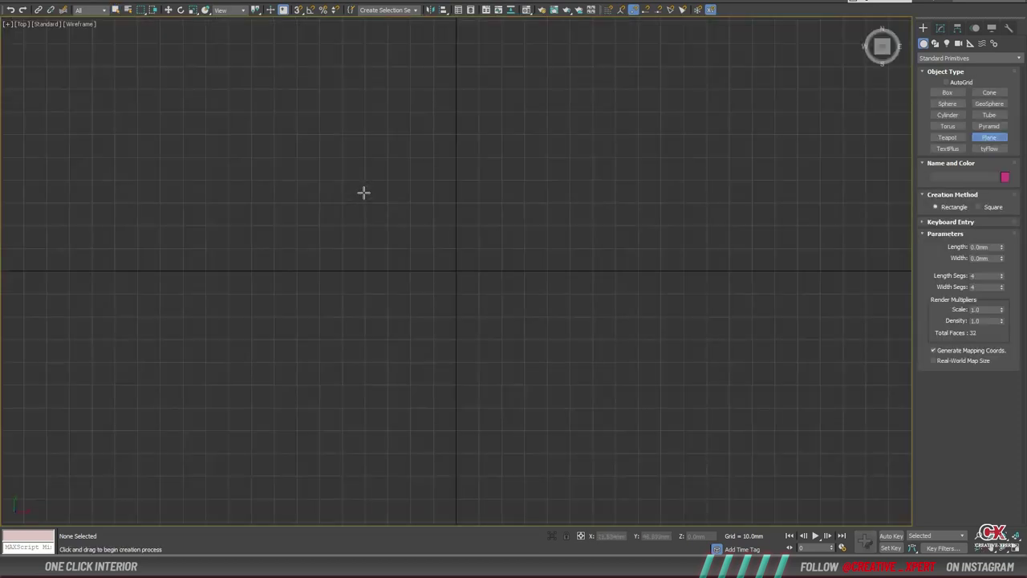
{"action": "key", "text": "f"}
{"action": "scroll", "coordinate": [521, 264], "scroll_direction": "down", "scroll_amount": 2}
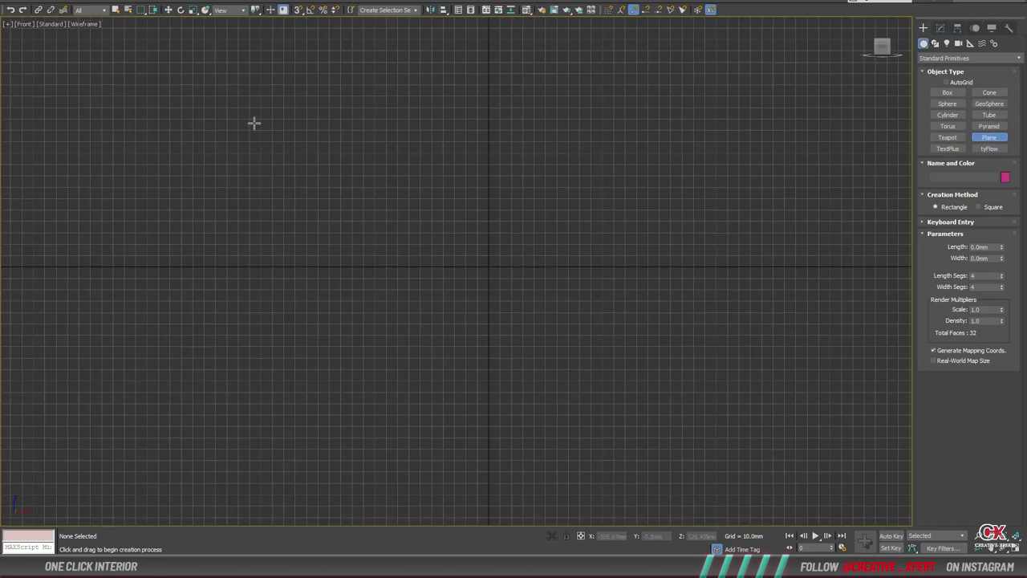
{"action": "left_click_drag", "start_coordinate": [248, 102], "coordinate": [798, 454]}
{"action": "right_click", "coordinate": [775, 387]}
Shade the view and size Plane001 to 3000 mm length by 6000 mm width.
{"action": "key", "text": "w"}
{"action": "key", "text": "F3"}
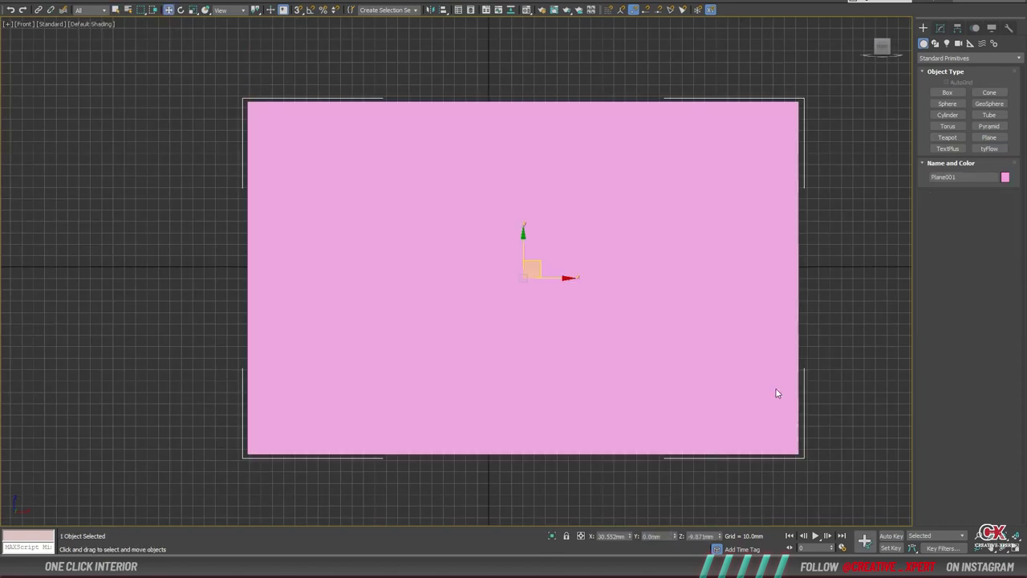
{"action": "left_click", "coordinate": [940, 28]}
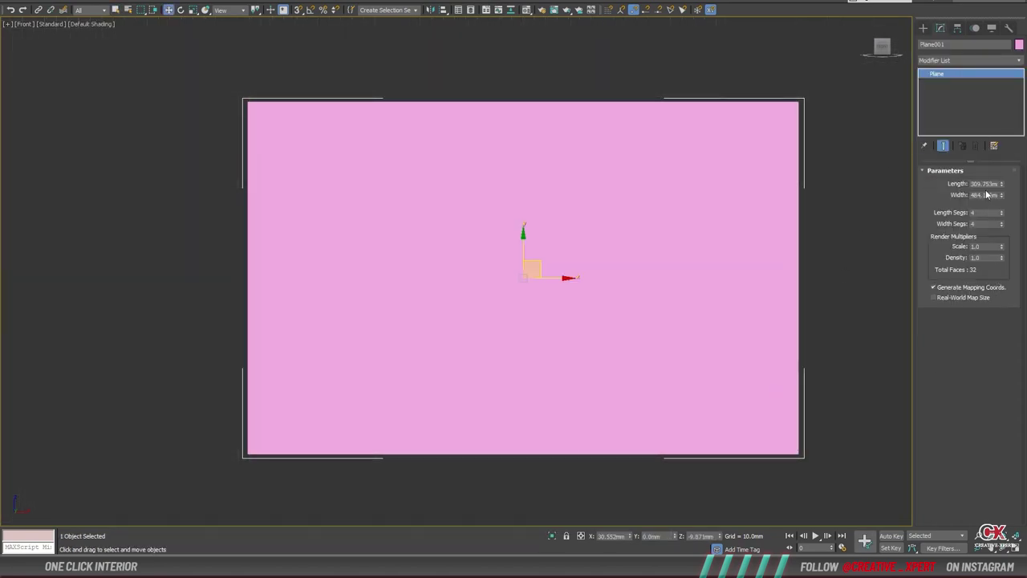
{"action": "left_click", "coordinate": [743, 252]}
{"action": "left_click", "coordinate": [664, 235]}
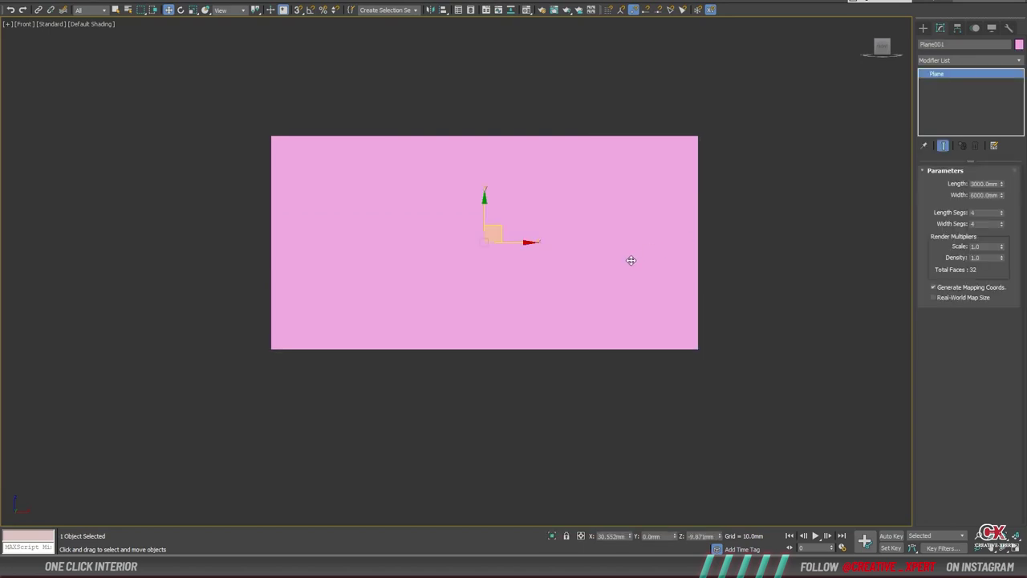
{"action": "middle_click_drag", "start_coordinate": [630, 260], "coordinate": [678, 260]}
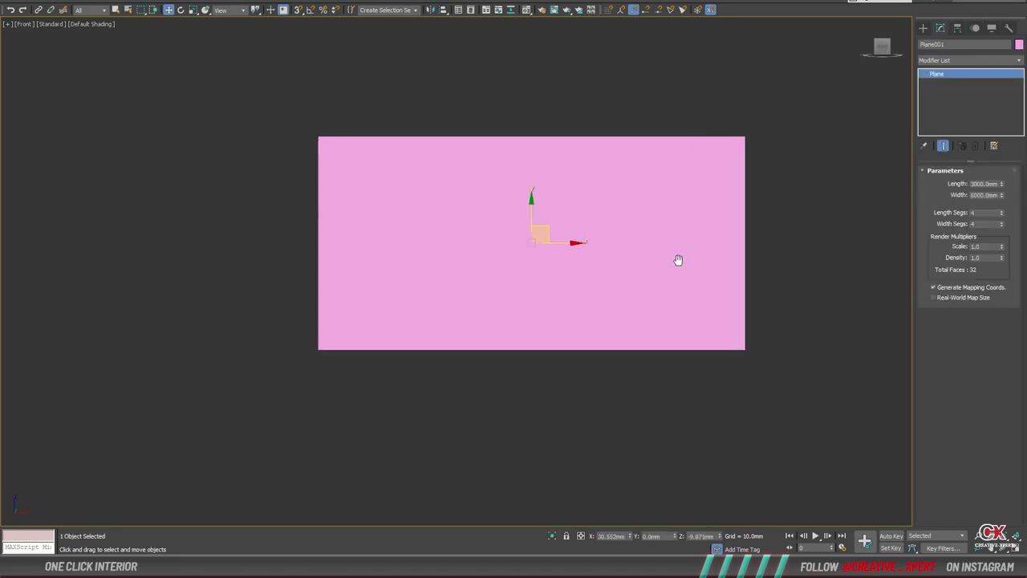
Open the Slate (node-based) Material Editor and reposition its window.
{"action": "left_click", "coordinate": [523, 17]}
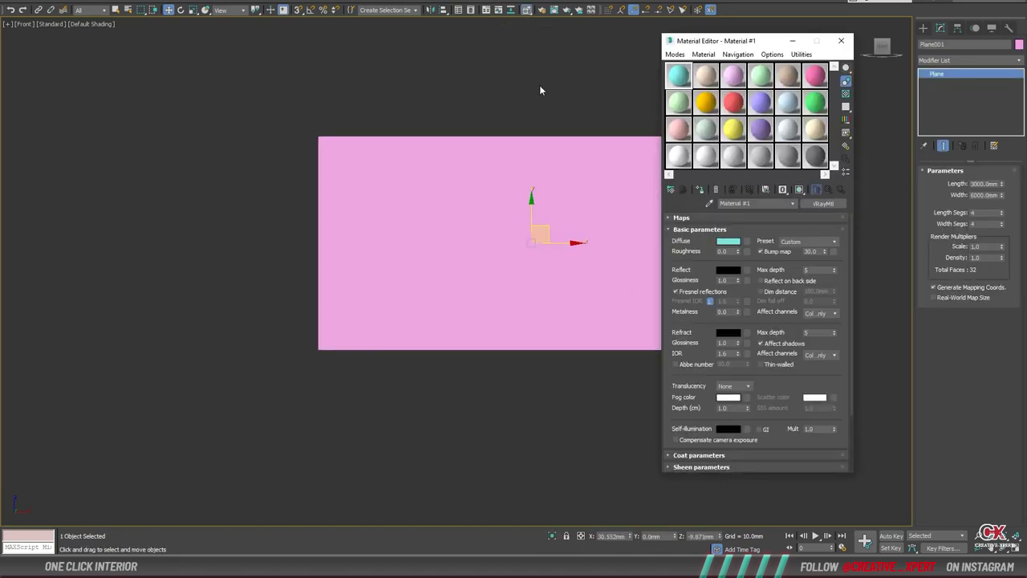
{"action": "left_click", "coordinate": [676, 54]}
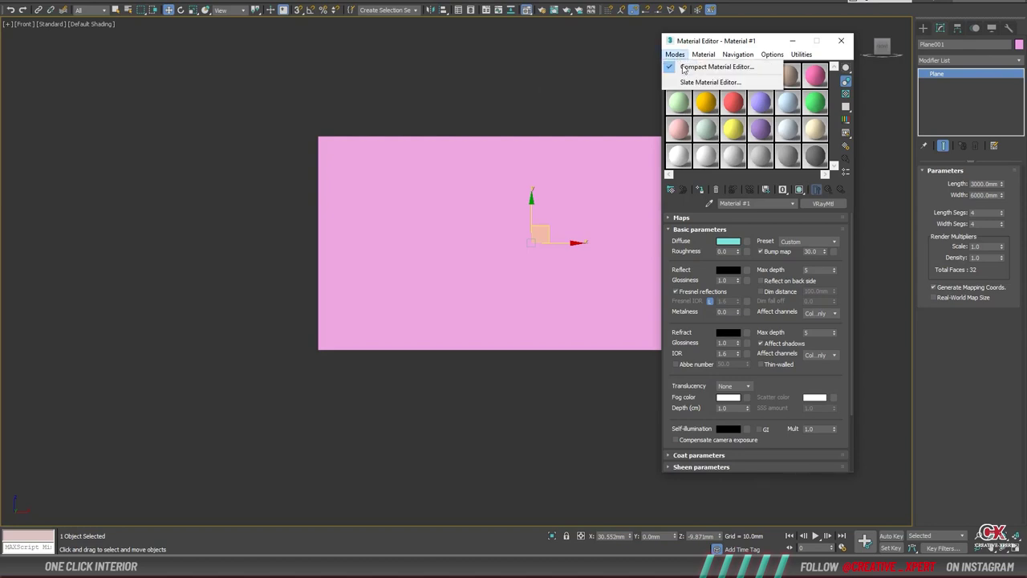
{"action": "left_click", "coordinate": [698, 82]}
{"action": "left_click_drag", "start_coordinate": [628, 71], "coordinate": [671, 56]}
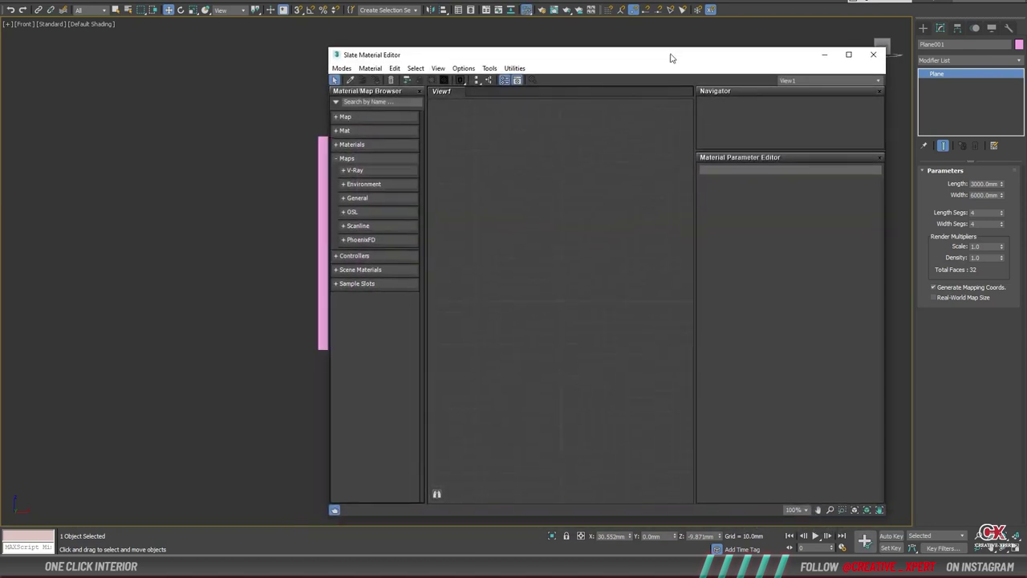
Add a VRayMtl (Material #25) and a VRayLightMtl (Material #26), stacking #26 above #25.
{"action": "right_click", "coordinate": [567, 178]}
{"action": "mouse_move", "coordinate": [599, 207]}
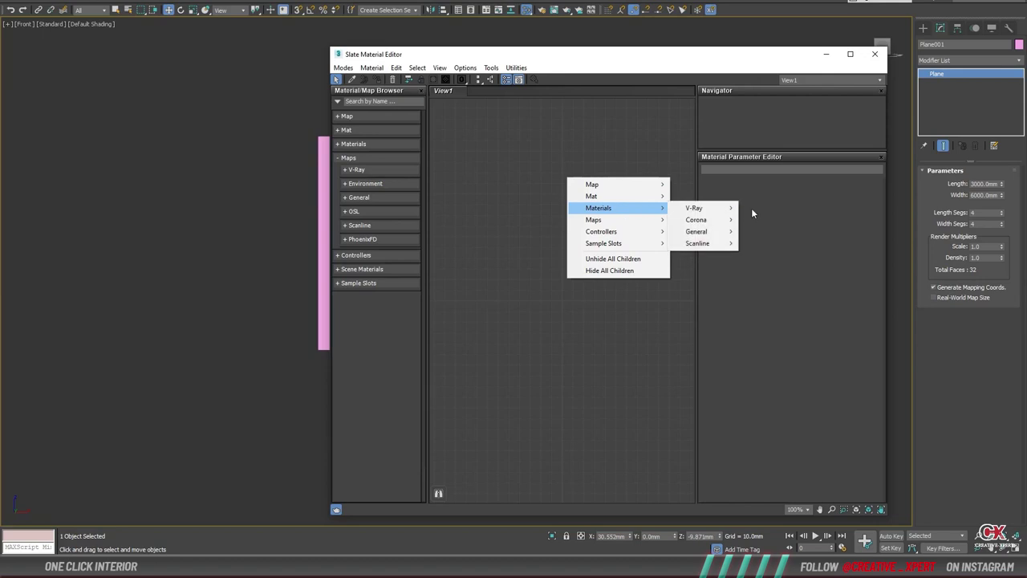
{"action": "mouse_move", "coordinate": [694, 207]}
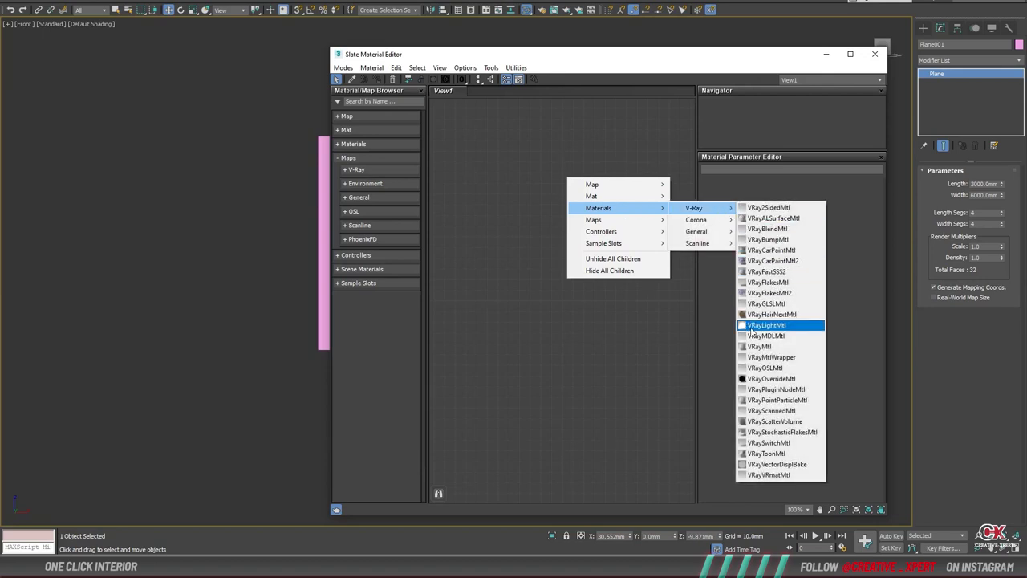
{"action": "left_click", "coordinate": [759, 345]}
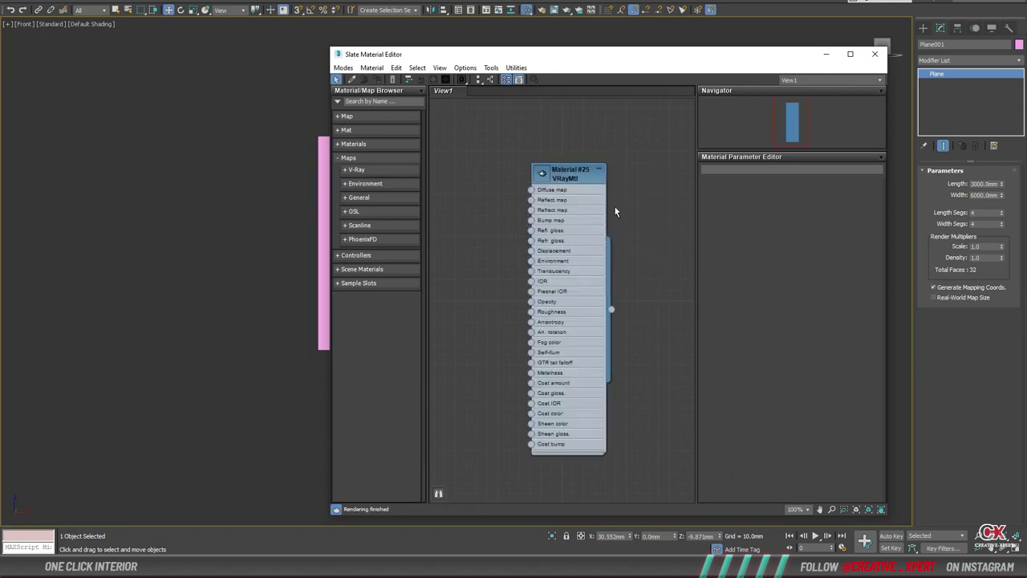
{"action": "right_click", "coordinate": [632, 162]}
{"action": "mouse_move", "coordinate": [759, 192]}
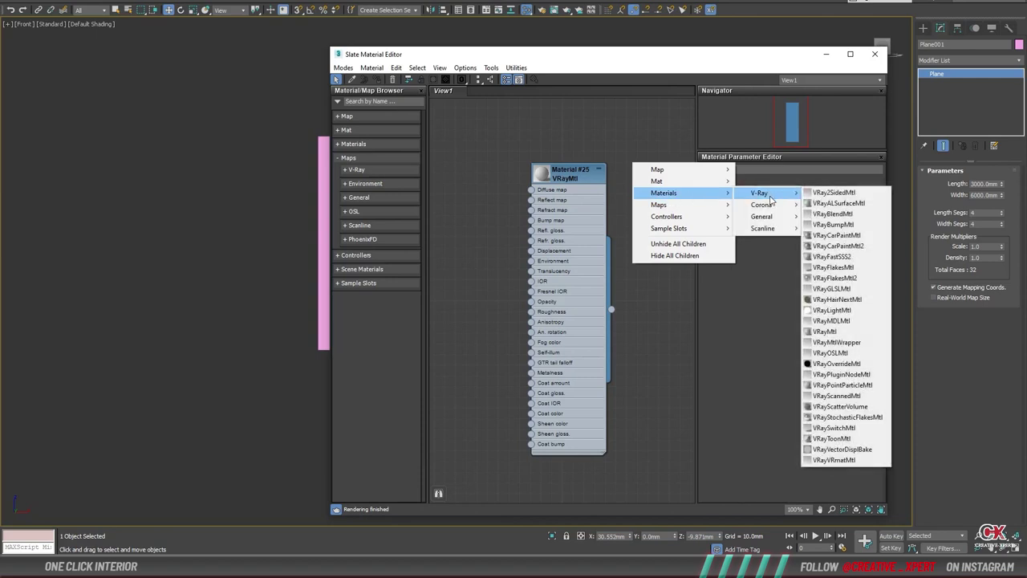
{"action": "left_click", "coordinate": [840, 314]}
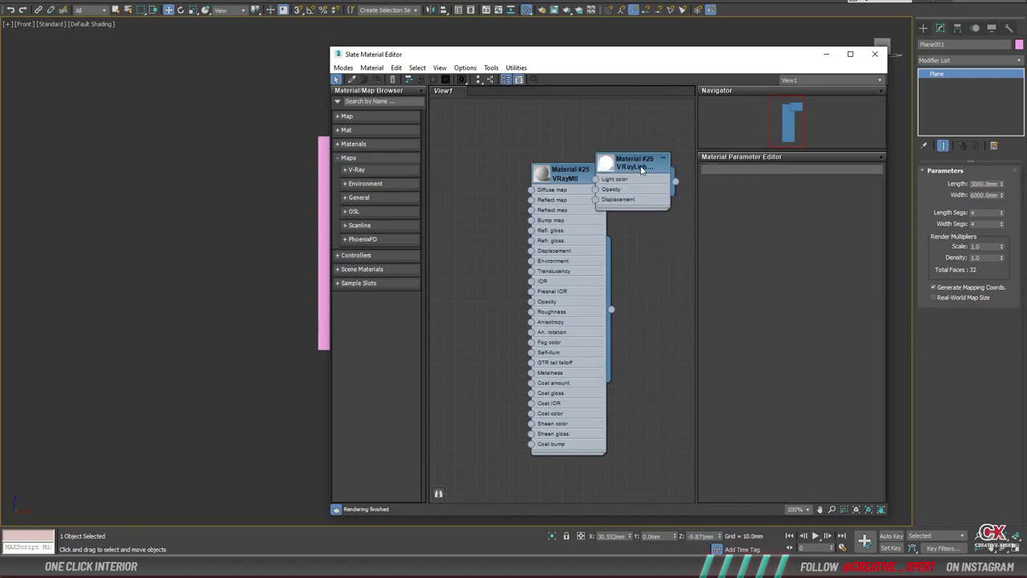
{"action": "left_click_drag", "start_coordinate": [641, 169], "coordinate": [582, 108]}
{"action": "scroll", "coordinate": [634, 189], "scroll_direction": "down", "scroll_amount": 1}
{"action": "scroll", "coordinate": [655, 200], "scroll_direction": "down", "scroll_amount": 1}
{"action": "scroll", "coordinate": [630, 191], "scroll_direction": "down", "scroll_amount": 1}
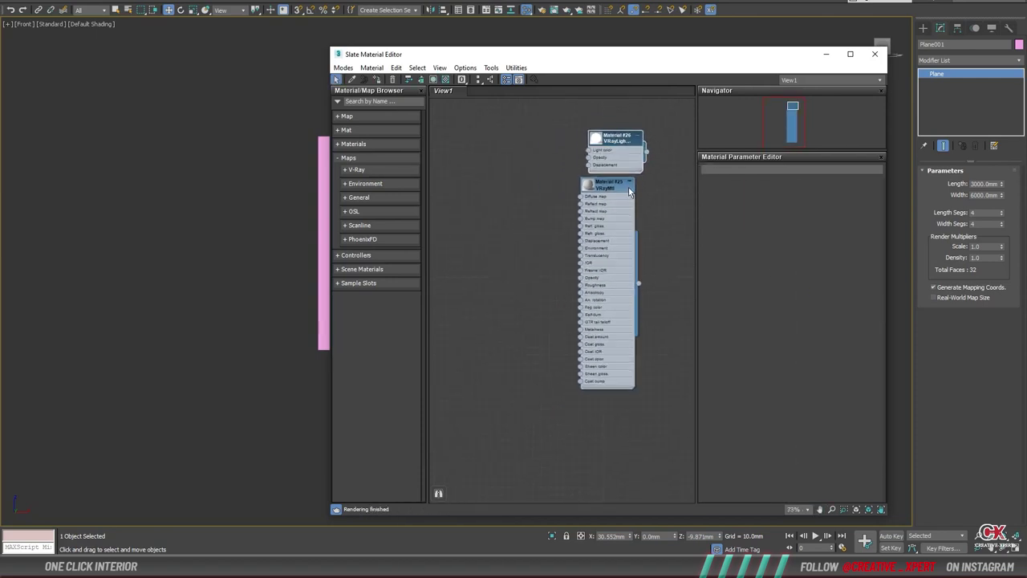
{"action": "left_click_drag", "start_coordinate": [629, 191], "coordinate": [632, 187]}
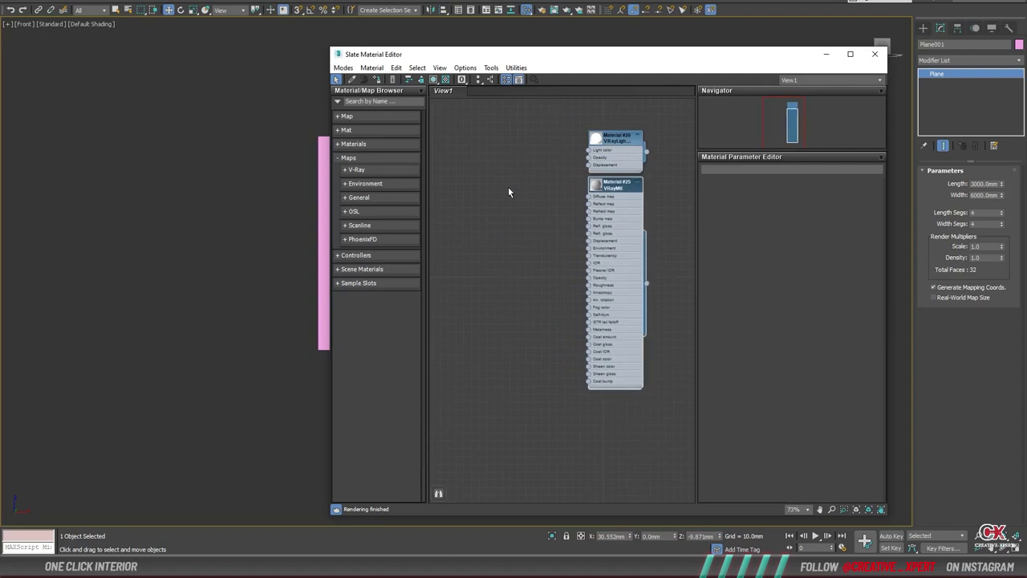
Add an OSL Map node (Map #1) beside the materials and show its parameters.
{"action": "right_click", "coordinate": [514, 162]}
{"action": "mouse_move", "coordinate": [542, 204]}
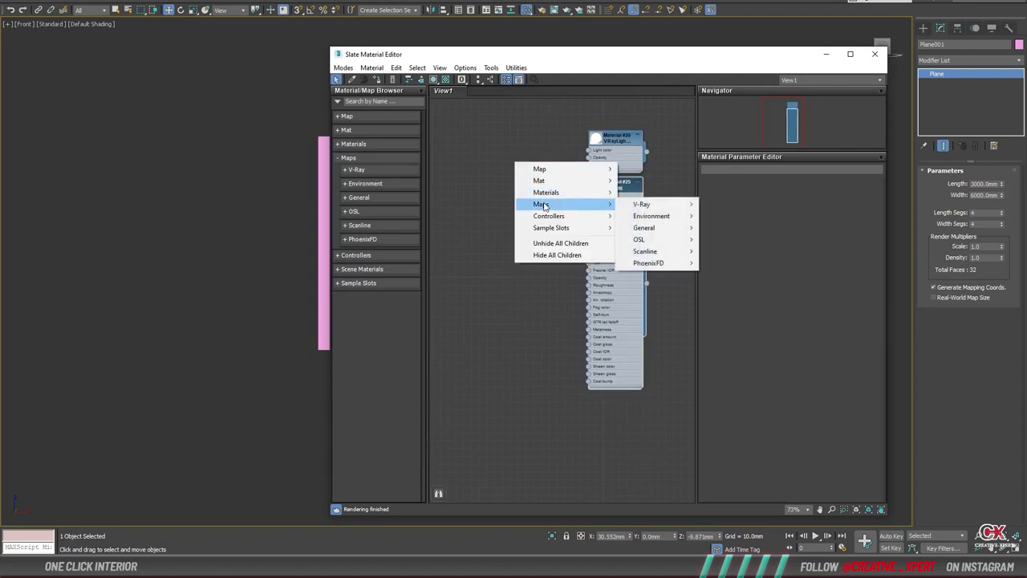
{"action": "mouse_move", "coordinate": [644, 227]}
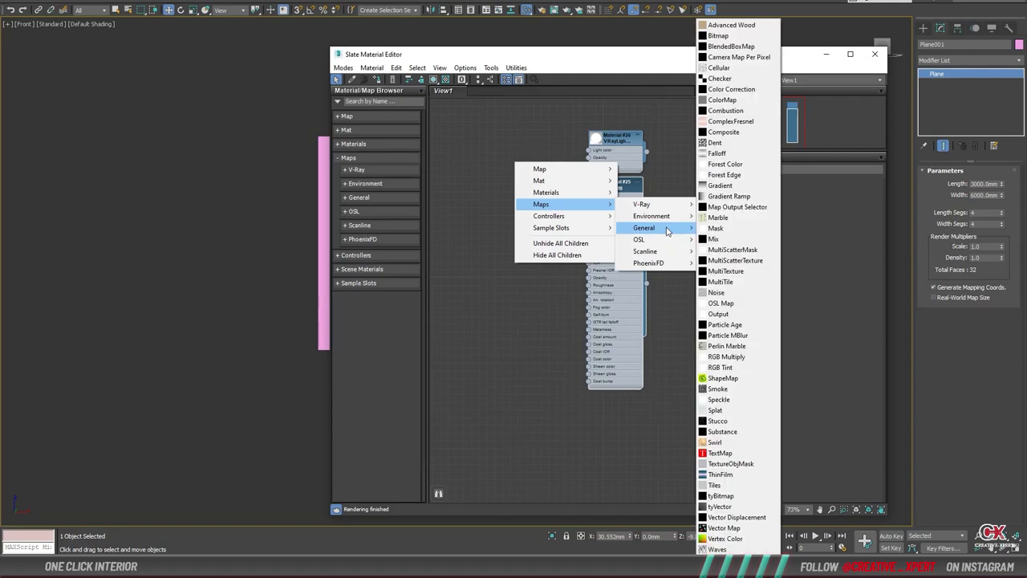
{"action": "left_click", "coordinate": [732, 307]}
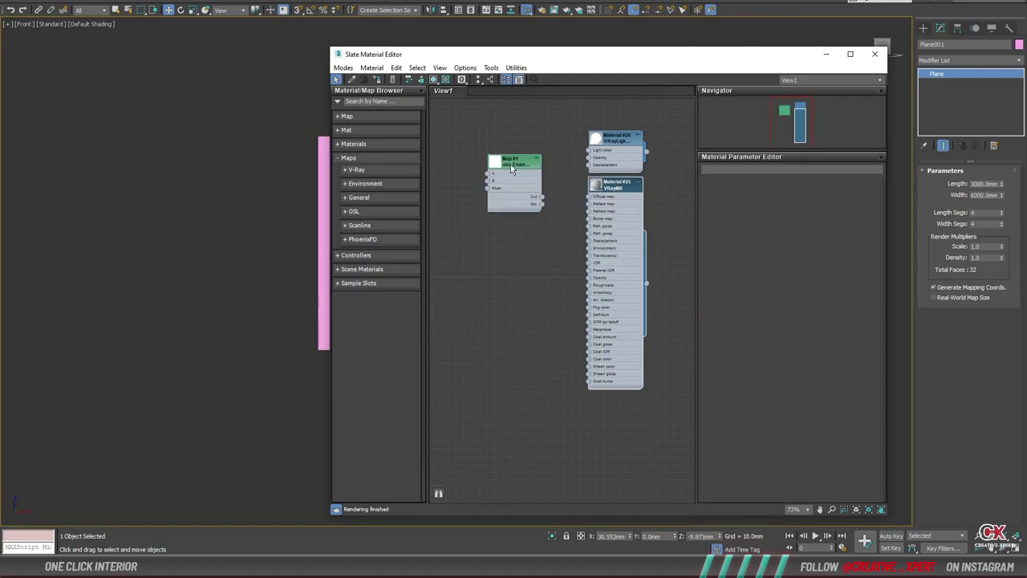
{"action": "left_click_drag", "start_coordinate": [511, 169], "coordinate": [525, 206]}
{"action": "double_click", "coordinate": [525, 205]}
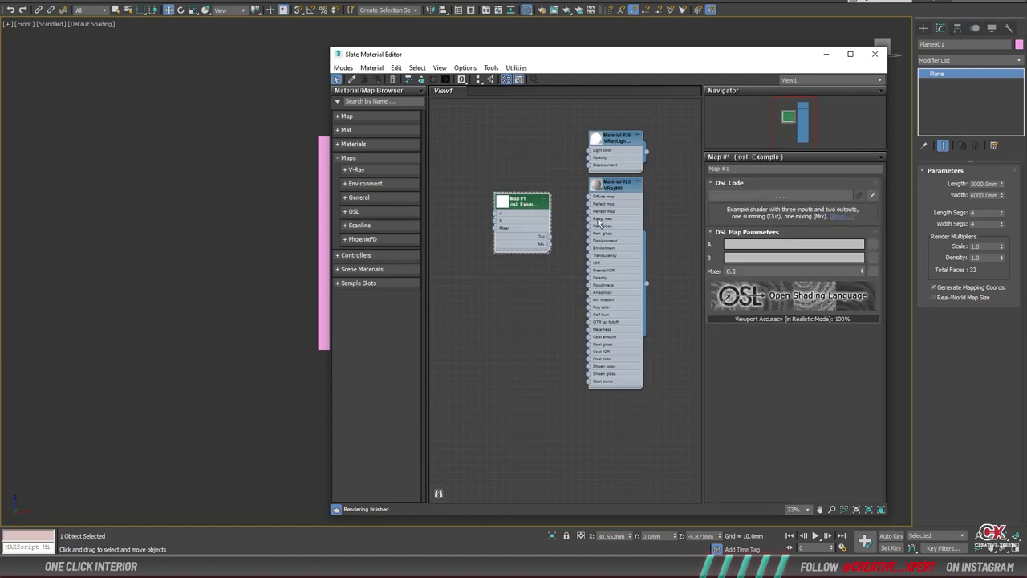
Load jiWindowBox_All_v1_10.osl from the OSL_Shaders folder into Map #1.
{"action": "left_click", "coordinate": [747, 195]}
{"action": "type", "text": "C:\\Users\\Sujeet\\Downloads\\One Click Interior\\wParallax_Free_Scene_new\\OSL_Shaders"}
{"action": "key", "text": "Return"}
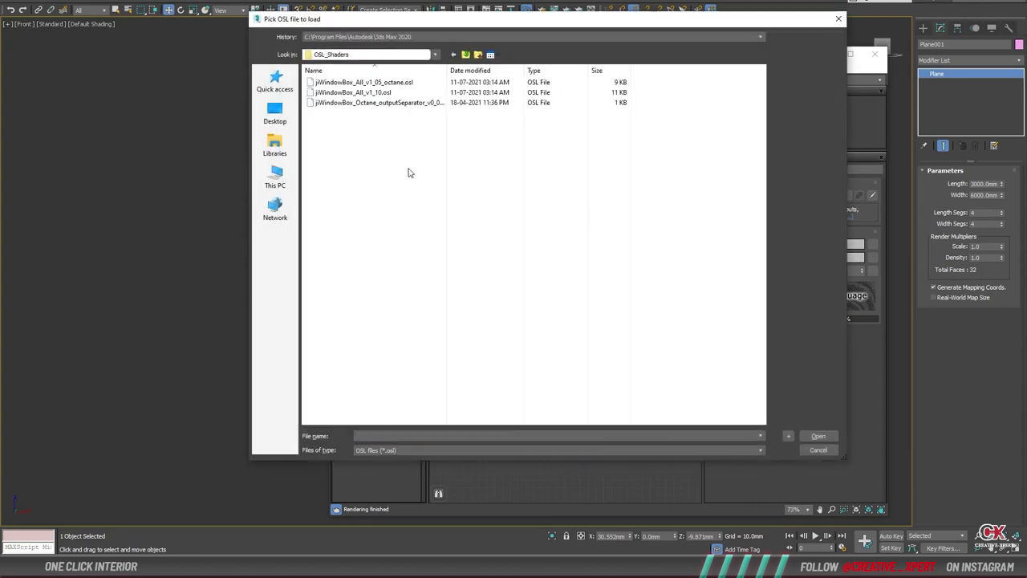
{"action": "left_click", "coordinate": [386, 94]}
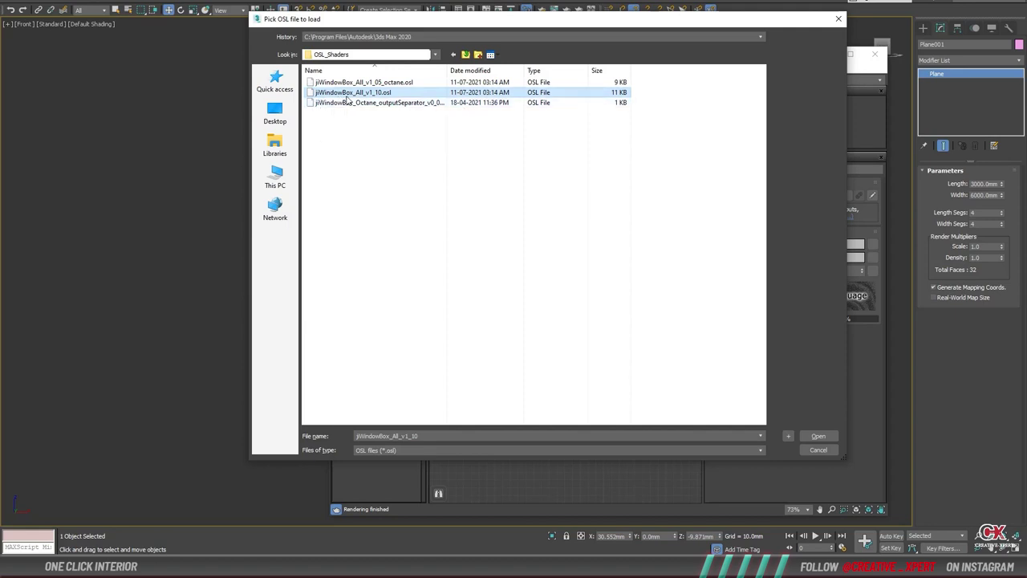
{"action": "double_click", "coordinate": [351, 98]}
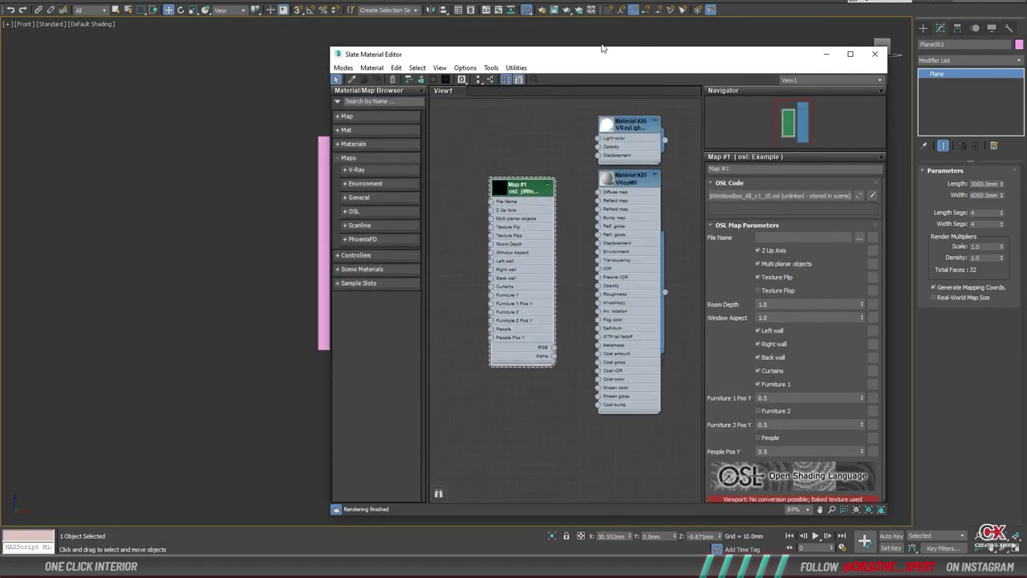
{"action": "left_click_drag", "start_coordinate": [602, 49], "coordinate": [505, 23]}
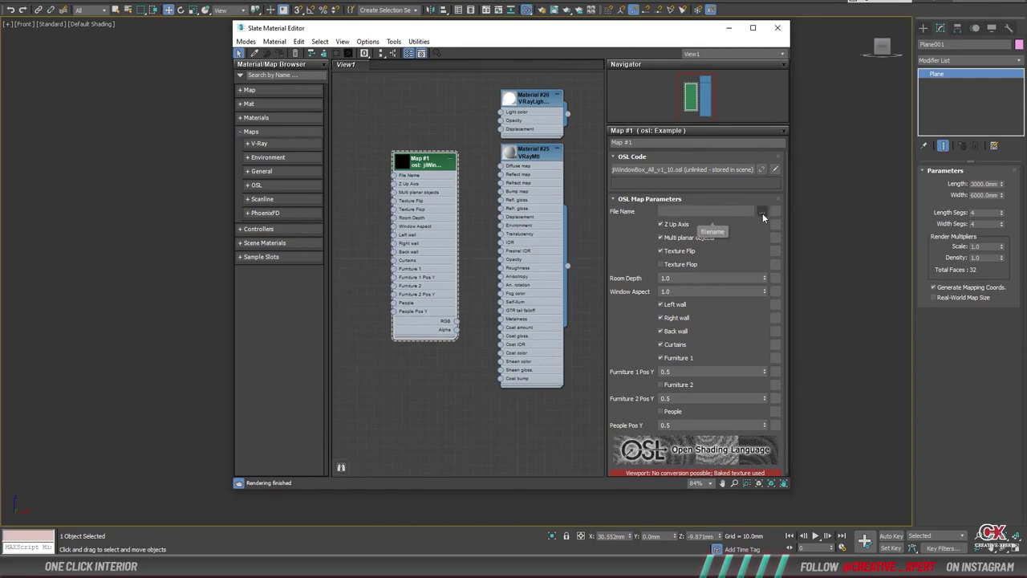
Browse for the room texture in wP_Free_Scene\0_MAPS\01_EXR\3K.
{"action": "left_click", "coordinate": [763, 213]}
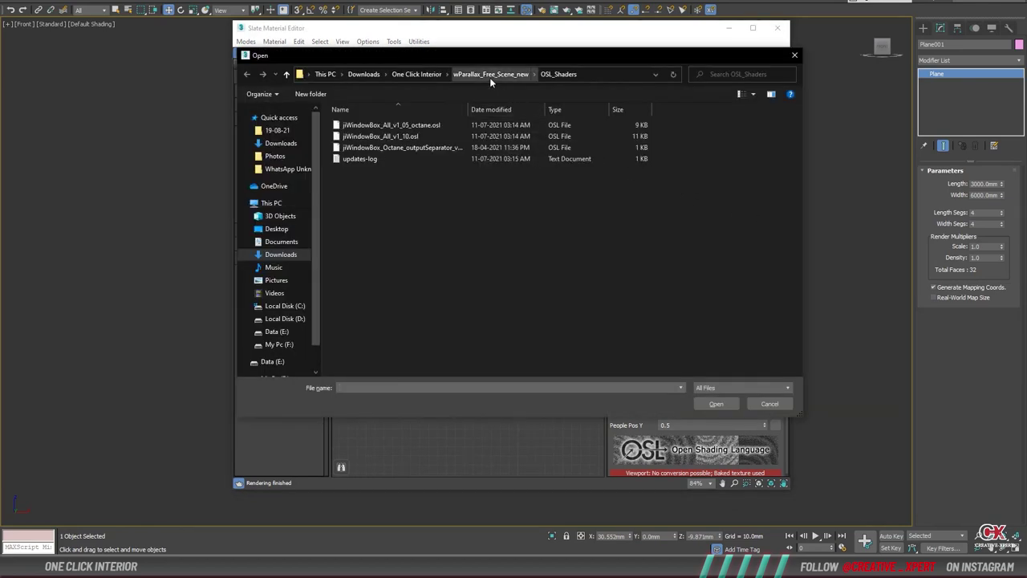
{"action": "left_click", "coordinate": [490, 78]}
{"action": "double_click", "coordinate": [380, 136]}
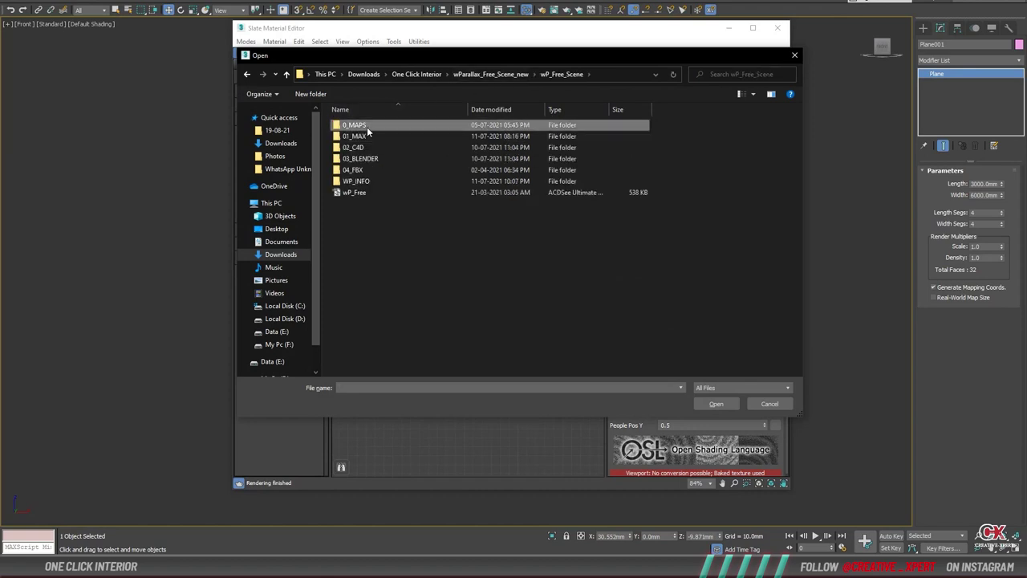
{"action": "double_click", "coordinate": [367, 126]}
{"action": "double_click", "coordinate": [369, 135]}
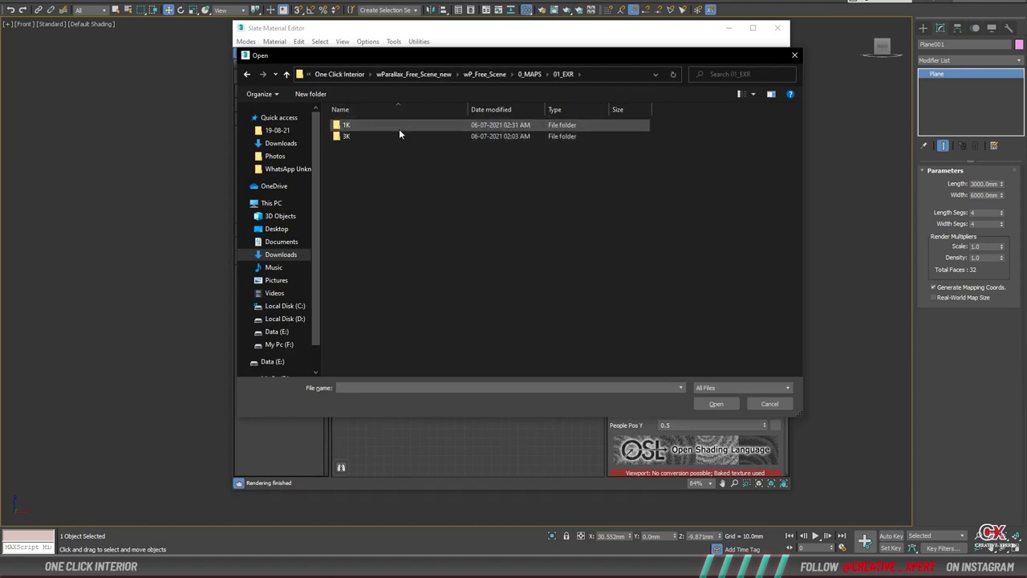
{"action": "left_click", "coordinate": [399, 127]}
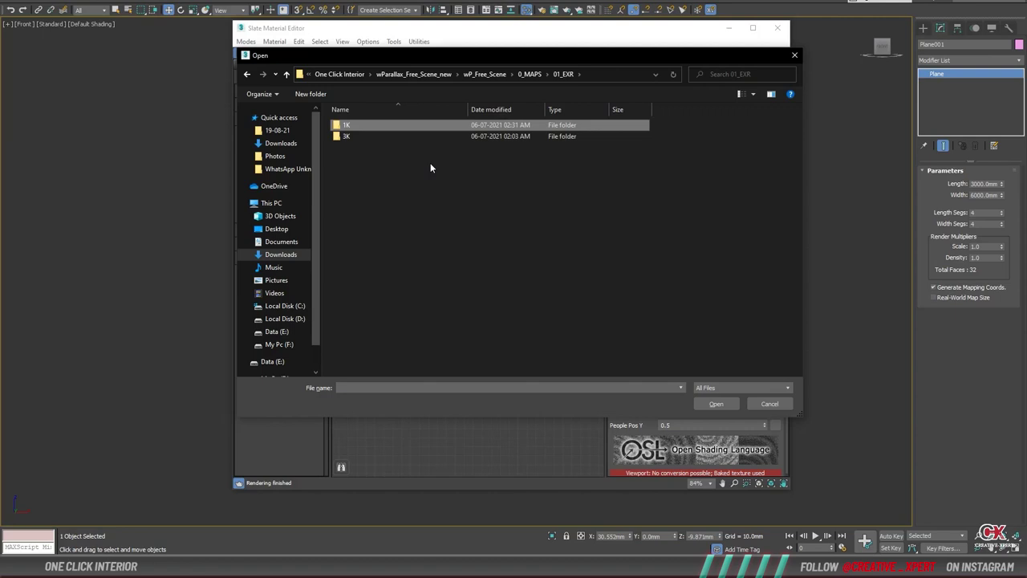
{"action": "double_click", "coordinate": [368, 136]}
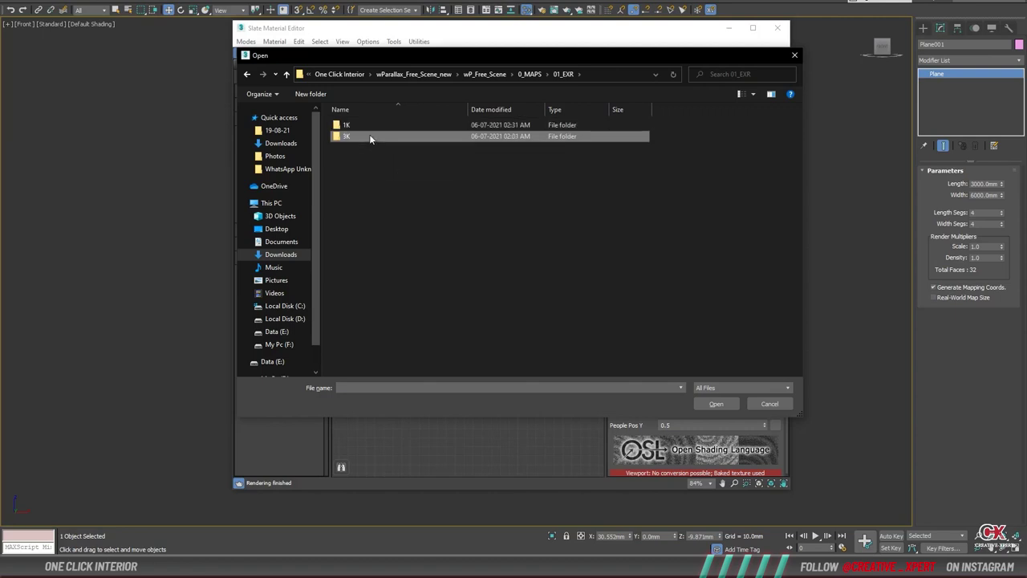
Switch to Extra large icons and load wP_Rooms_v1_R00_S_day_3k.exr as the room texture.
{"action": "right_click", "coordinate": [394, 212]}
{"action": "left_click", "coordinate": [530, 223]}
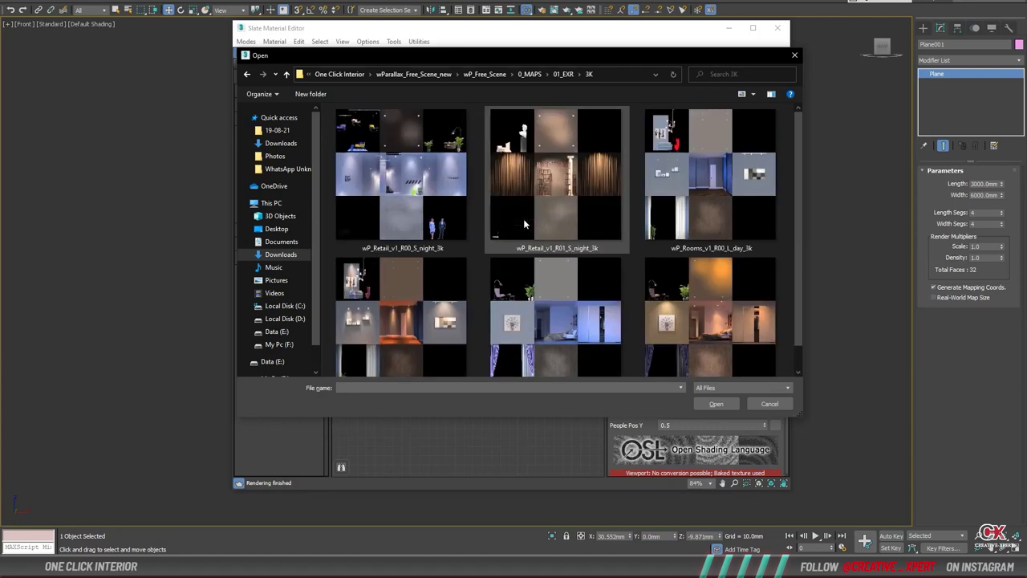
{"action": "scroll", "coordinate": [475, 253], "scroll_direction": "down", "scroll_amount": 1}
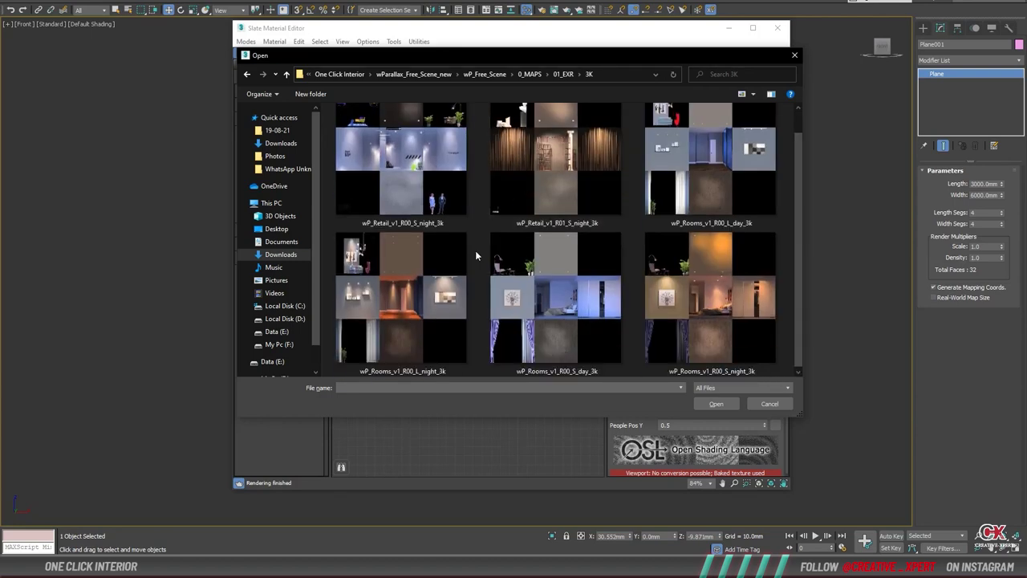
{"action": "left_click", "coordinate": [557, 287]}
{"action": "double_click", "coordinate": [556, 285]}
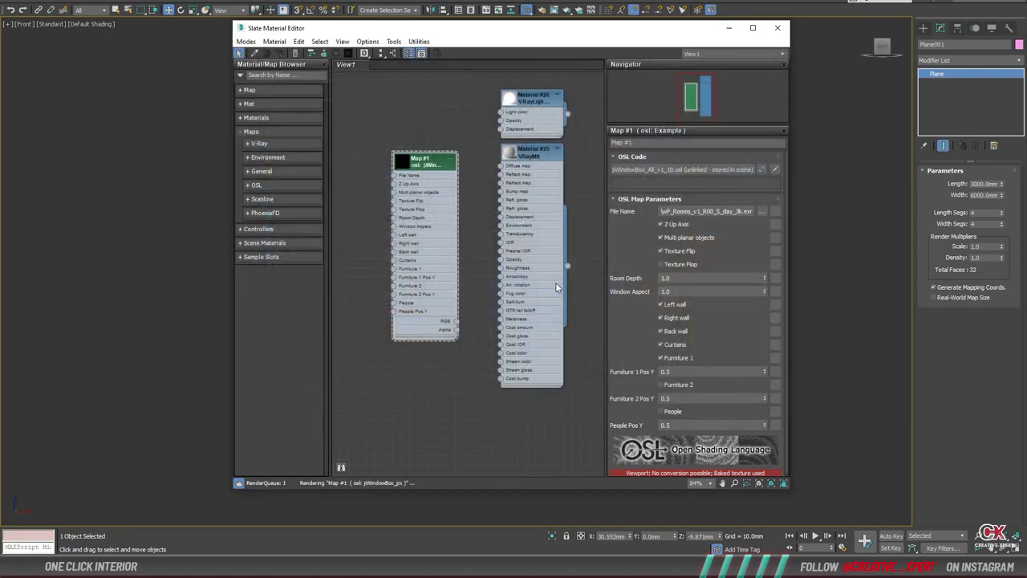
Connect Map #1's RGB output to Material #26's Light color input.
{"action": "left_click", "coordinate": [427, 166]}
{"action": "left_click_drag", "start_coordinate": [428, 166], "coordinate": [418, 166]}
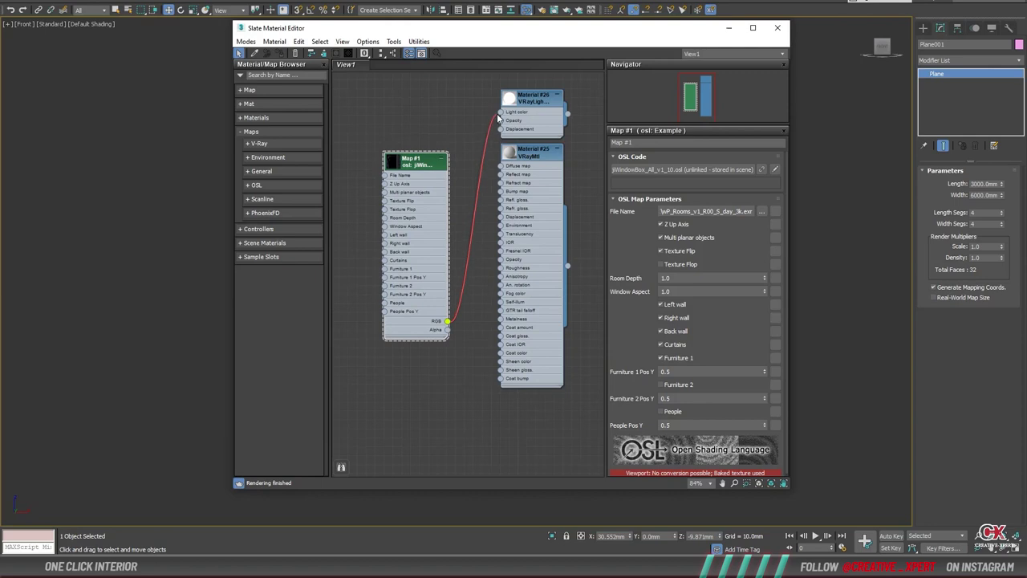
{"action": "left_click_drag", "start_coordinate": [497, 114], "coordinate": [499, 112]}
Set Material #26's light intensity multiplier to 10.
{"action": "double_click", "coordinate": [509, 98]}
{"action": "left_click", "coordinate": [557, 149]}
{"action": "left_click_drag", "start_coordinate": [531, 149], "coordinate": [542, 232]}
{"action": "mouse_move", "coordinate": [550, 27]}
{"action": "left_mouse_down"}
{"action": "mouse_move", "coordinate": [426, 82]}
{"action": "mouse_move", "coordinate": [425, 123]}
{"action": "left_mouse_up"}
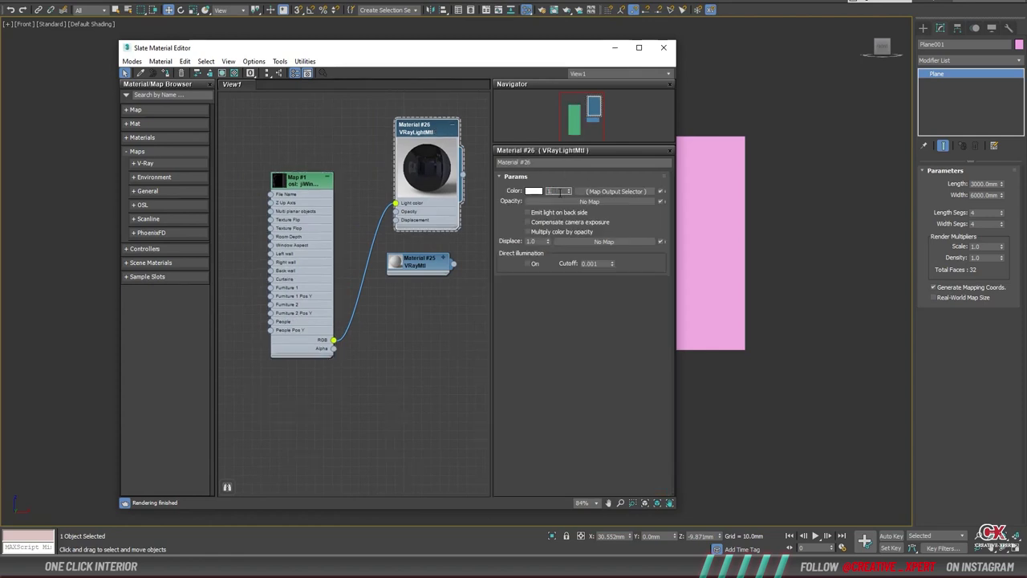
{"action": "type", "text": "0"}
{"action": "key", "text": "Return"}
Set the light's base colour to black, close the editor, and view in perspective.
{"action": "left_click_drag", "start_coordinate": [481, 48], "coordinate": [371, 63]}
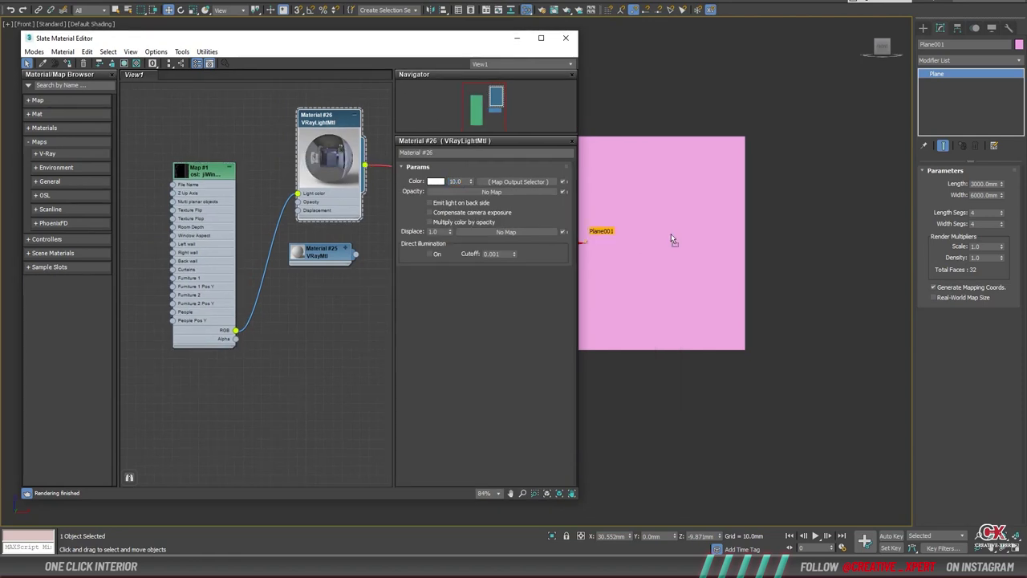
{"action": "left_click", "coordinate": [436, 182]}
{"action": "left_click", "coordinate": [405, 144]}
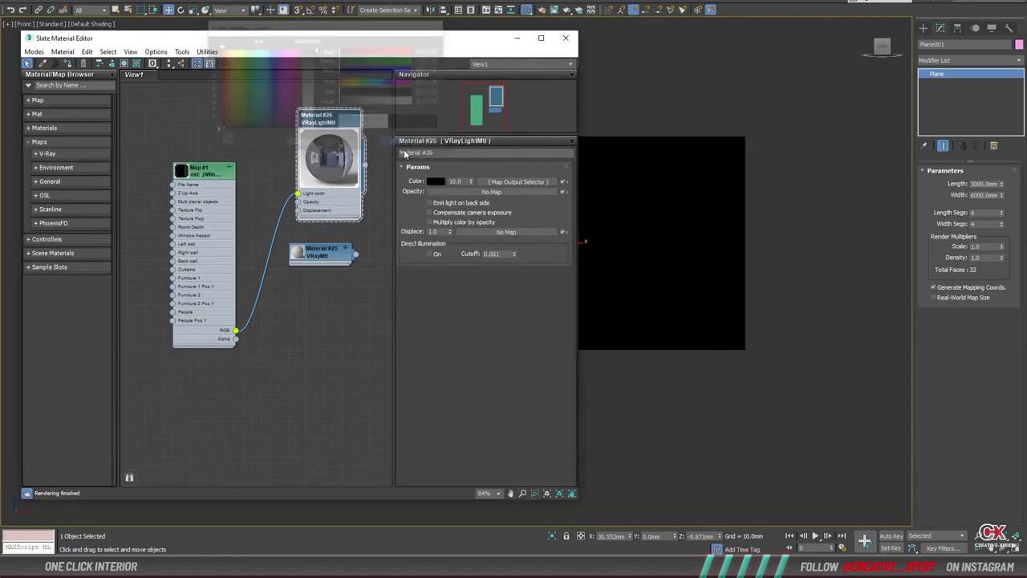
{"action": "key", "text": "m"}
{"action": "key", "text": "p"}
{"action": "middle_click_drag", "start_coordinate": [572, 252], "coordinate": [500, 227], "text": "alt"}
Render the scene in the V-Ray Frame Buffer and resize the buffer window over the viewport.
{"action": "right_click", "coordinate": [587, 108]}
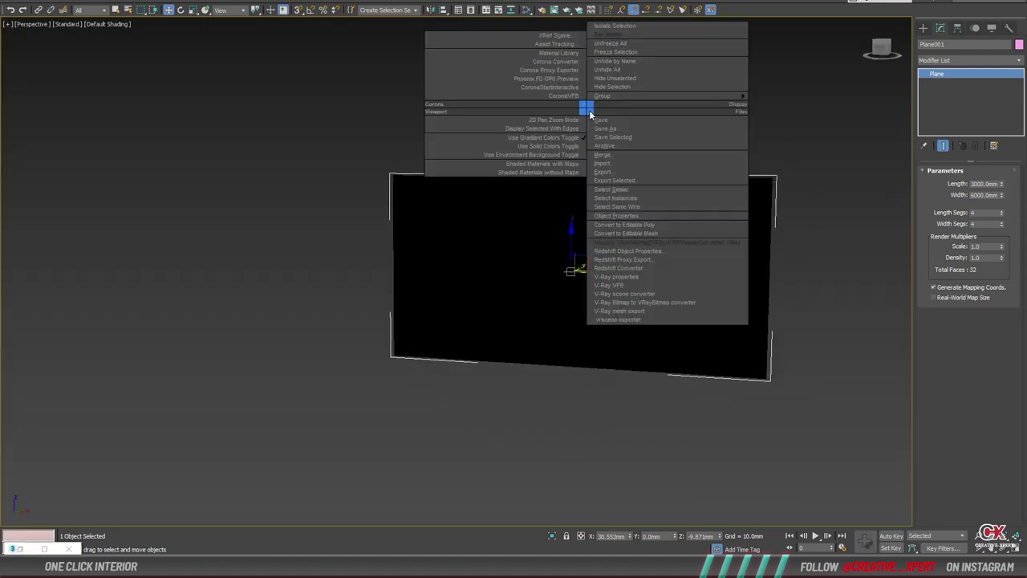
{"action": "left_click", "coordinate": [609, 285]}
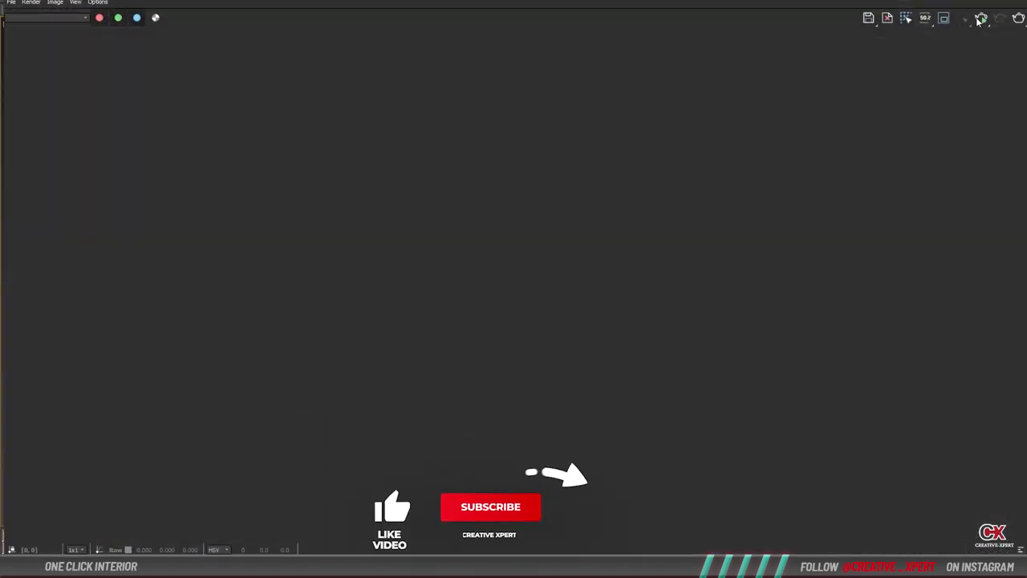
{"action": "left_click", "coordinate": [980, 18]}
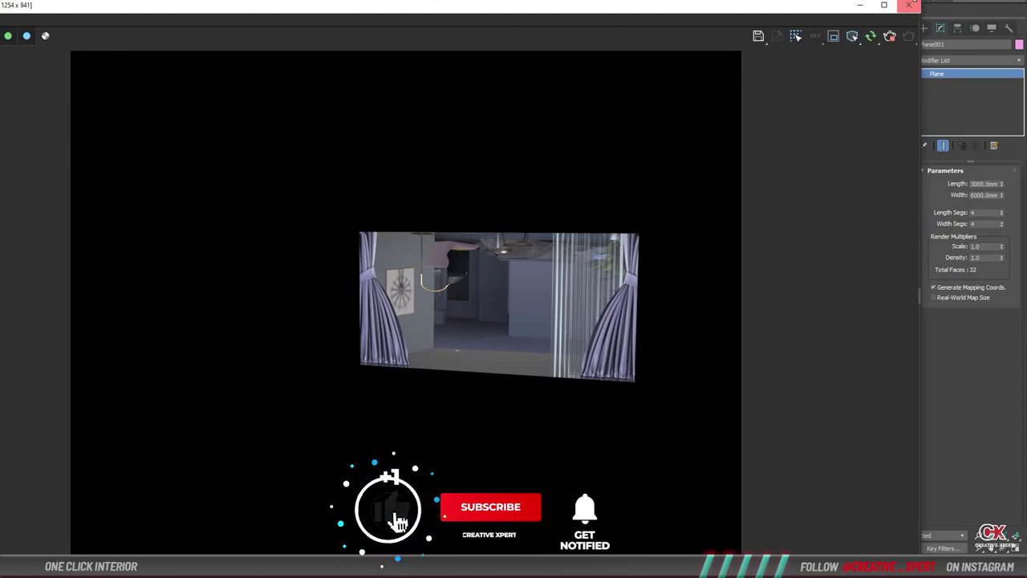
{"action": "left_click", "coordinate": [883, 6]}
{"action": "left_click_drag", "start_coordinate": [510, 210], "coordinate": [928, 56]}
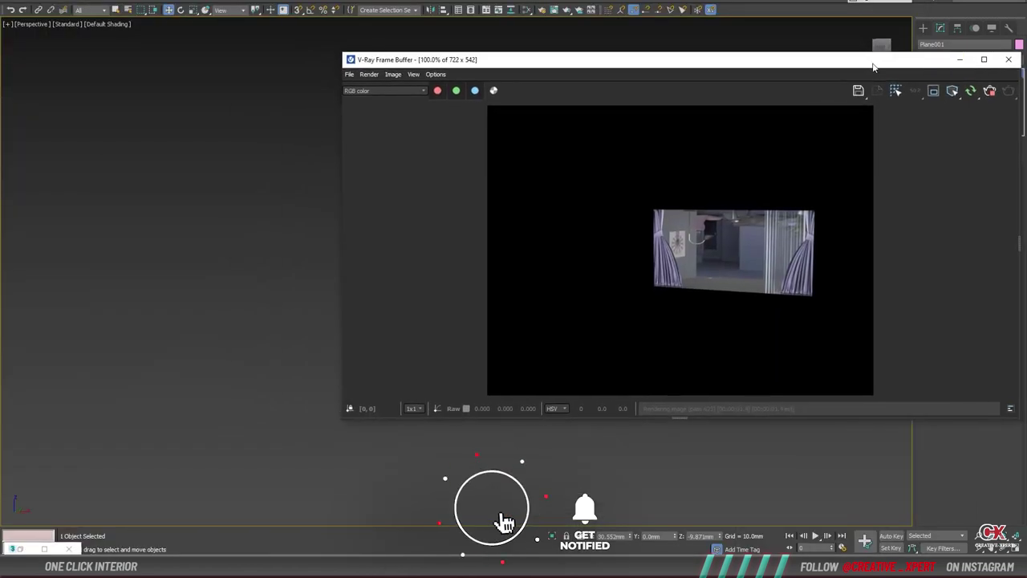
{"action": "left_click_drag", "start_coordinate": [340, 421], "coordinate": [561, 511]}
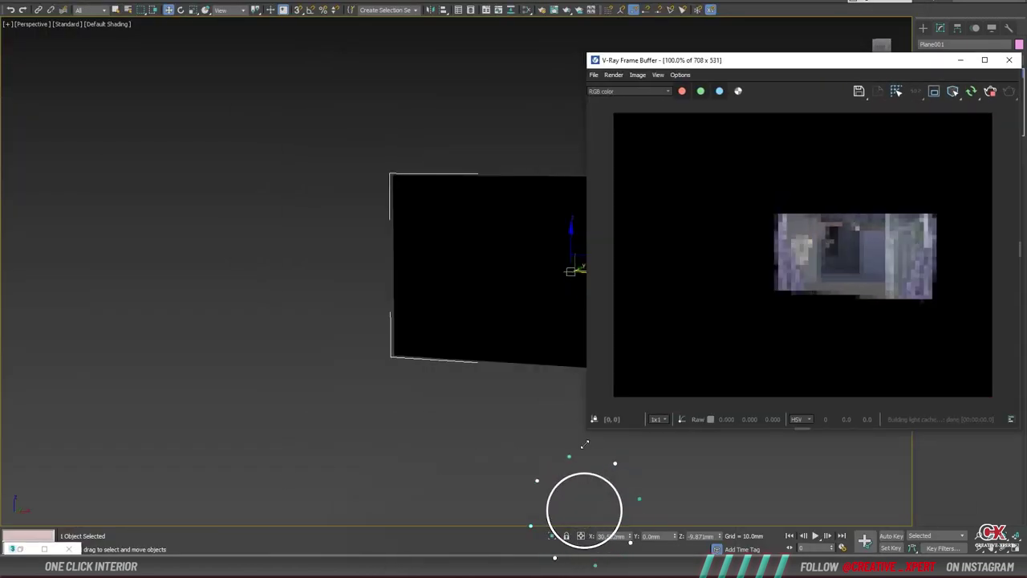
{"action": "scroll", "coordinate": [434, 333], "scroll_direction": "up", "scroll_amount": 1}
{"action": "scroll", "coordinate": [420, 339], "scroll_direction": "up", "scroll_amount": 2}
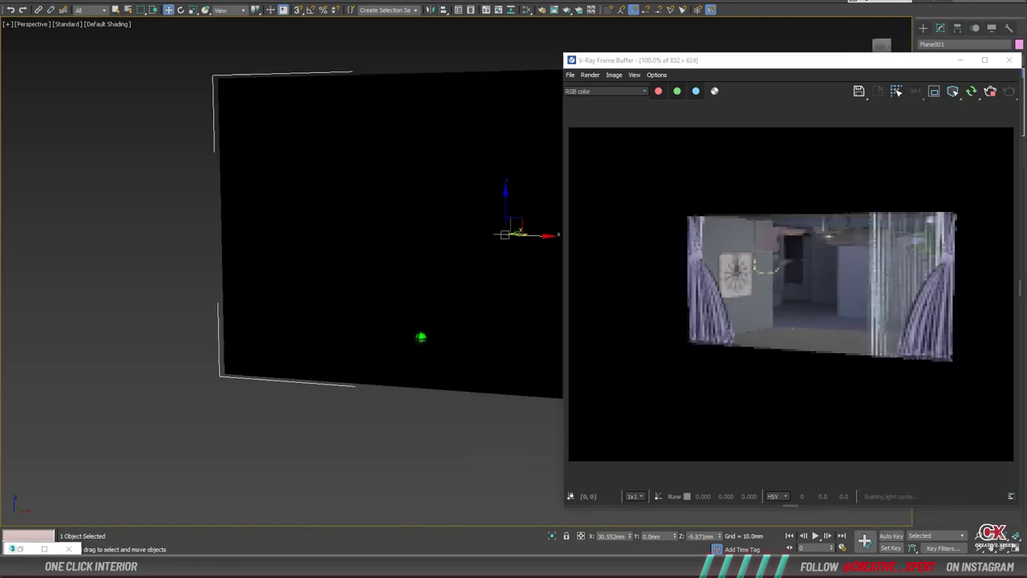
{"action": "scroll", "coordinate": [390, 326], "scroll_direction": "up", "scroll_amount": 2}
Uncheck Texture Flip on Map #1 and orbit the viewport to check the unflipped interior.
{"action": "key", "text": "m"}
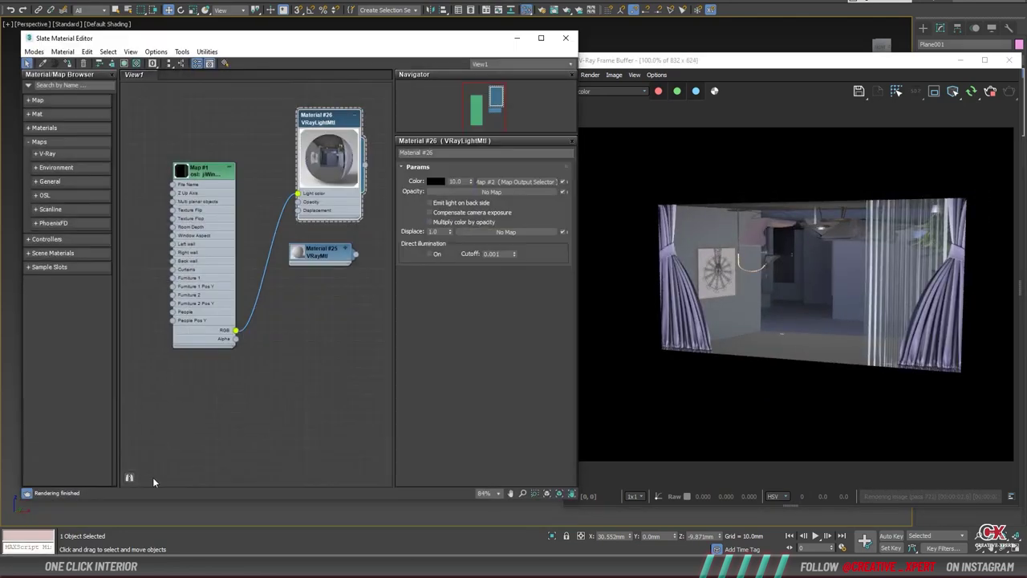
{"action": "double_click", "coordinate": [208, 182]}
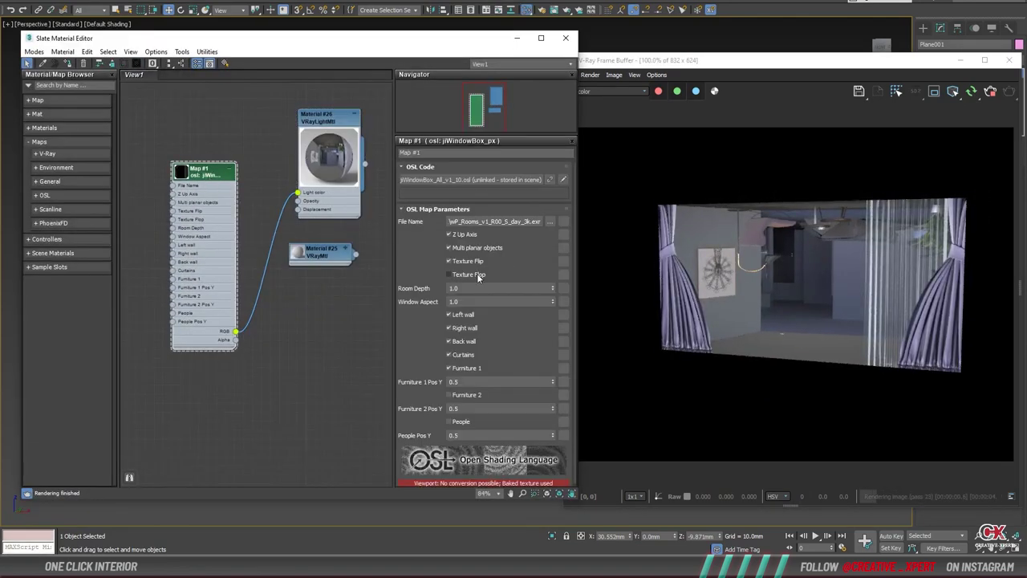
{"action": "left_click", "coordinate": [449, 263]}
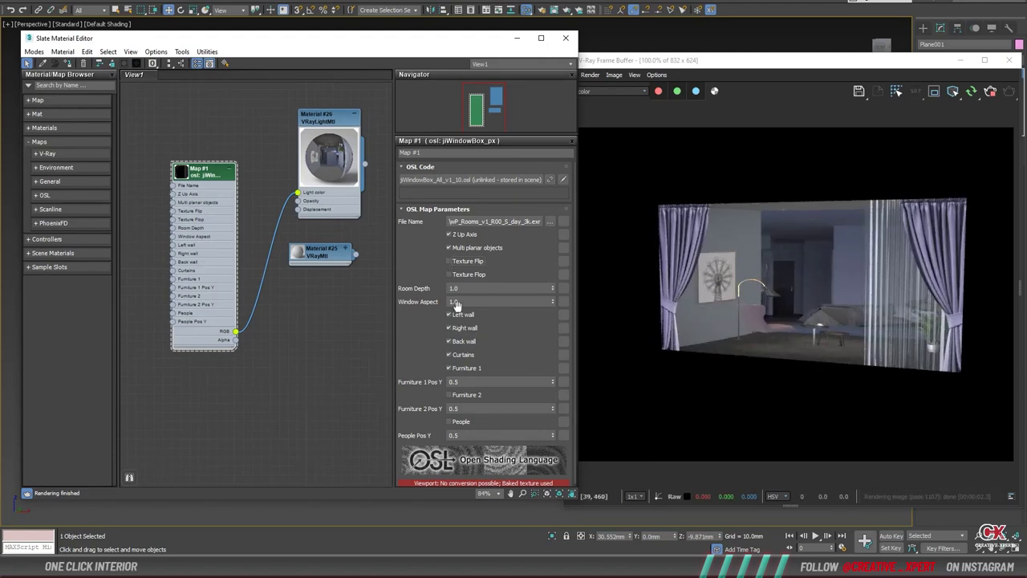
{"action": "left_click", "coordinate": [517, 38]}
{"action": "scroll", "coordinate": [374, 259], "scroll_direction": "up", "scroll_amount": 2}
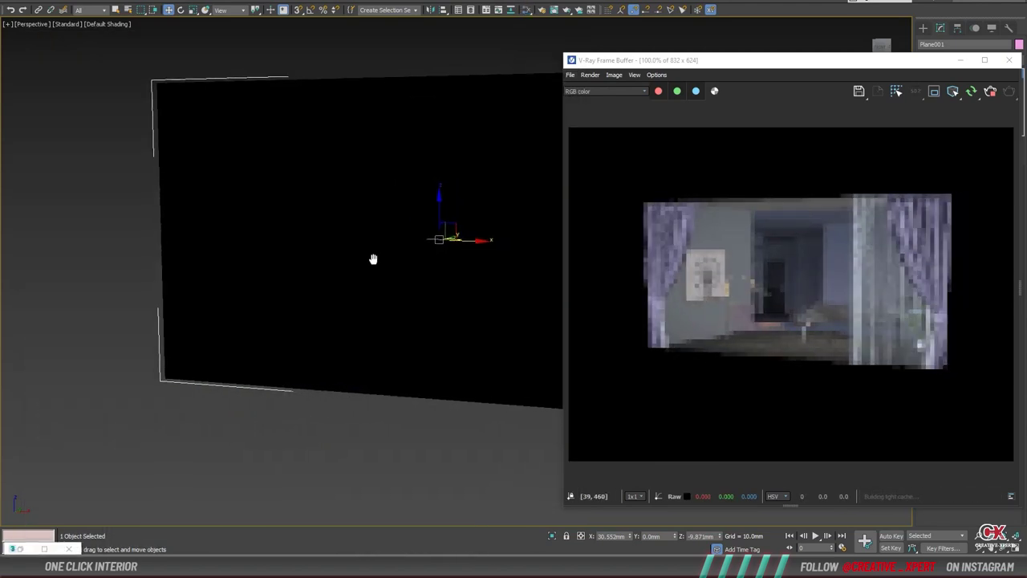
{"action": "scroll", "coordinate": [399, 270], "scroll_direction": "up", "scroll_amount": 2}
{"action": "scroll", "coordinate": [427, 273], "scroll_direction": "up", "scroll_amount": 3}
{"action": "mouse_move", "coordinate": [428, 273]}
{"action": "middle_mouse_down", "text": "alt"}
{"action": "mouse_move", "coordinate": [470, 278]}
{"action": "mouse_move", "coordinate": [348, 273]}
{"action": "mouse_move", "coordinate": [444, 276]}
{"action": "mouse_move", "coordinate": [392, 270]}
{"action": "middle_mouse_up", "text": "alt"}
{"action": "scroll", "coordinate": [393, 270], "scroll_direction": "up", "scroll_amount": 2}
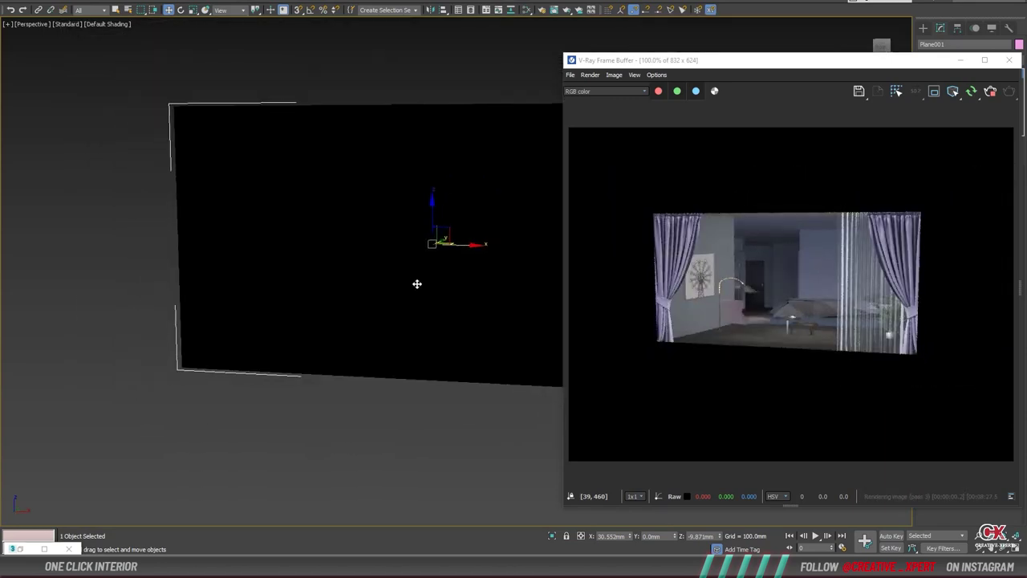
{"action": "middle_click_drag", "start_coordinate": [393, 269], "coordinate": [405, 286], "text": "alt"}
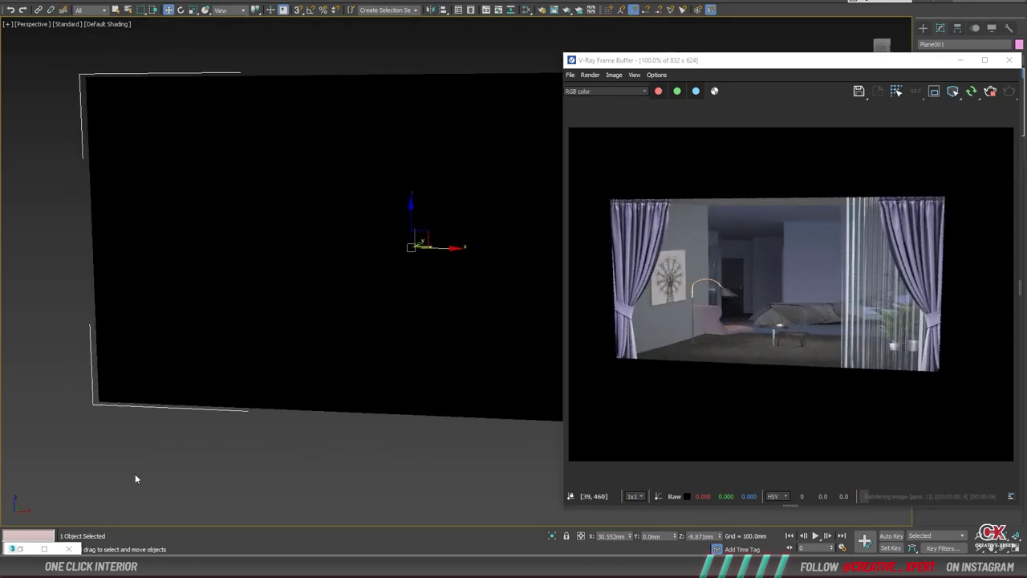
{"action": "left_click", "coordinate": [32, 549]}
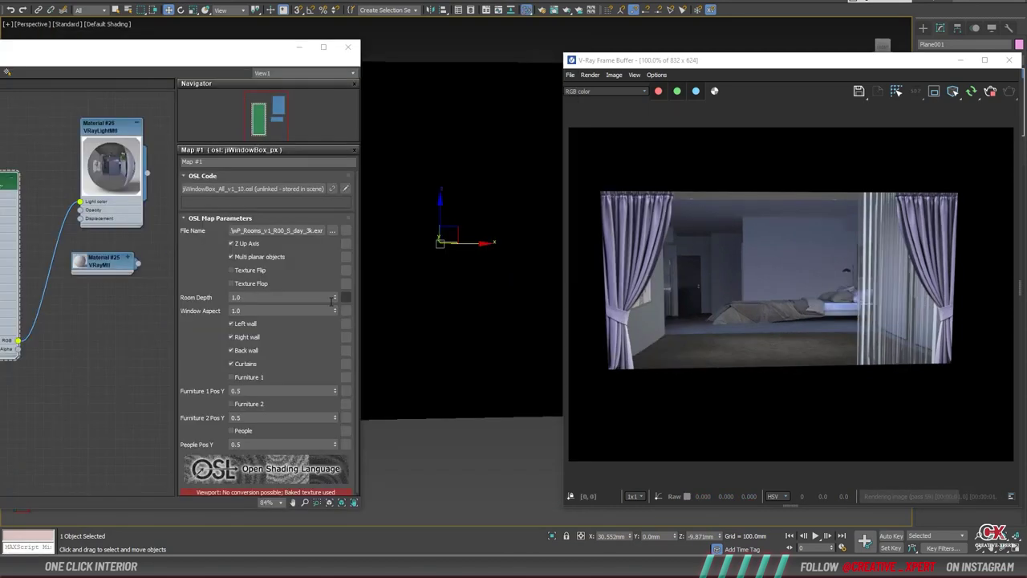
Tick Texture Flop to mirror the room, then test hiding and restoring the left, right and back walls.
{"action": "left_click", "coordinate": [251, 285]}
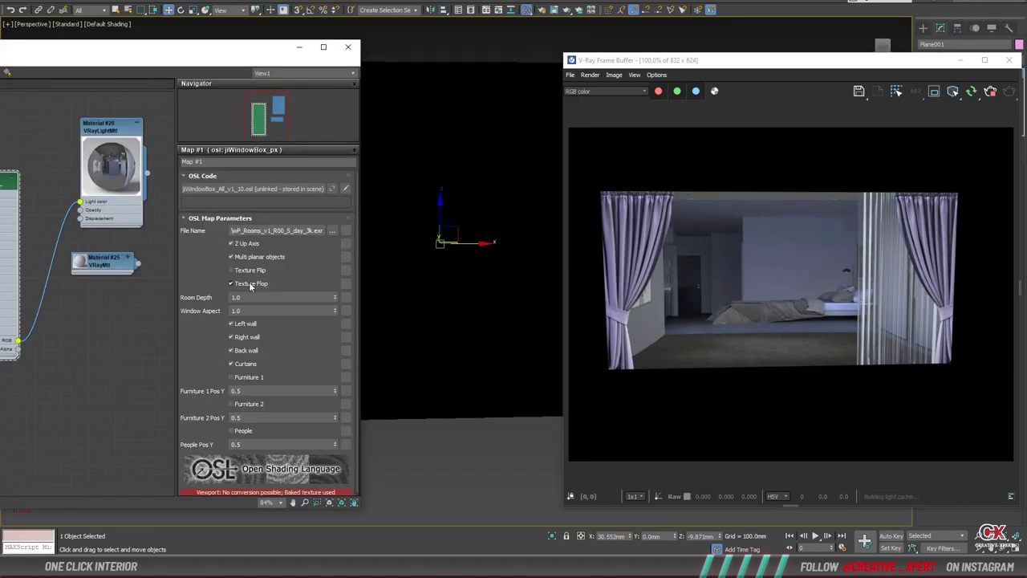
{"action": "mouse_move", "coordinate": [507, 275]}
{"action": "middle_mouse_down", "text": "alt"}
{"action": "mouse_move", "coordinate": [436, 285]}
{"action": "mouse_move", "coordinate": [518, 296]}
{"action": "mouse_move", "coordinate": [460, 289]}
{"action": "middle_mouse_up", "text": "alt"}
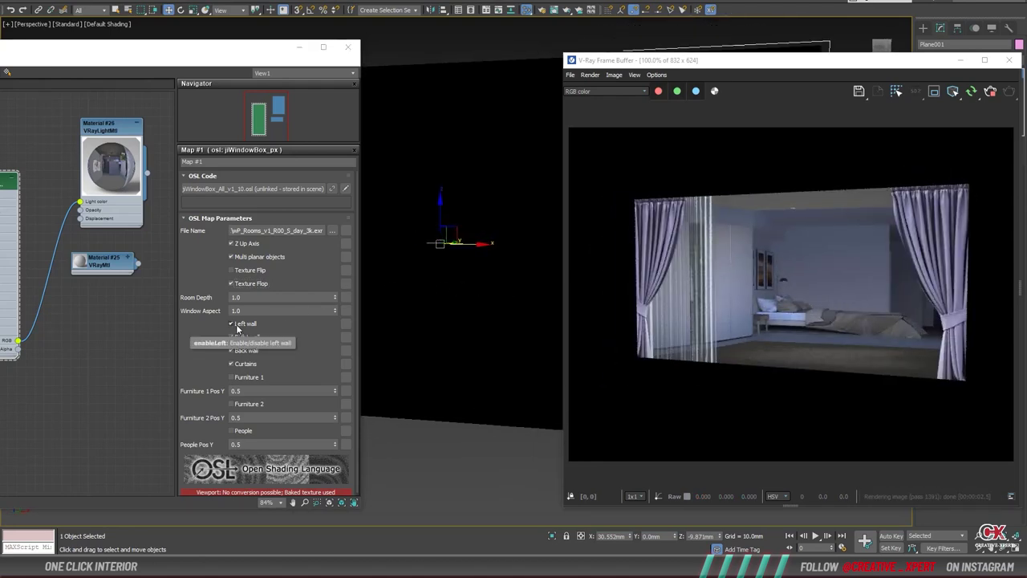
{"action": "left_click", "coordinate": [232, 325]}
{"action": "mouse_move", "coordinate": [507, 334]}
{"action": "middle_mouse_down", "text": "alt"}
{"action": "mouse_move", "coordinate": [459, 334]}
{"action": "mouse_move", "coordinate": [488, 342]}
{"action": "middle_mouse_up", "text": "alt"}
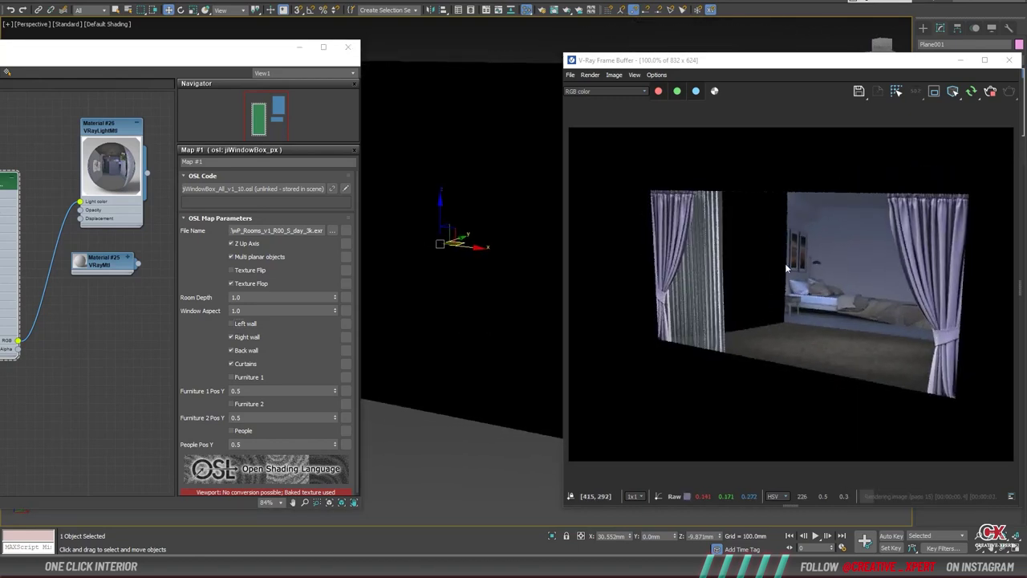
{"action": "left_click", "coordinate": [232, 323]}
{"action": "left_click", "coordinate": [232, 337]}
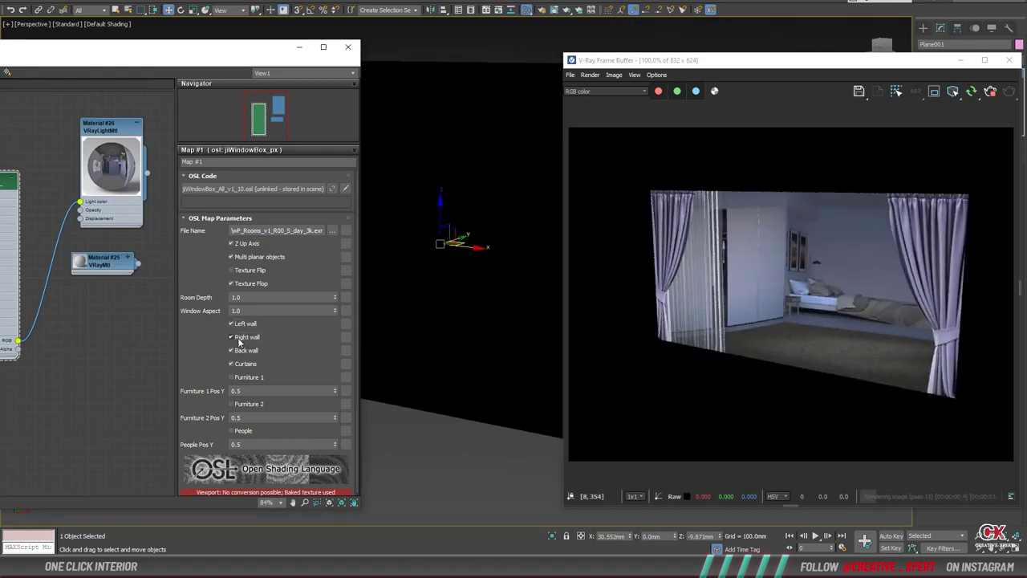
{"action": "middle_click_drag", "start_coordinate": [452, 333], "coordinate": [546, 362], "text": "alt"}
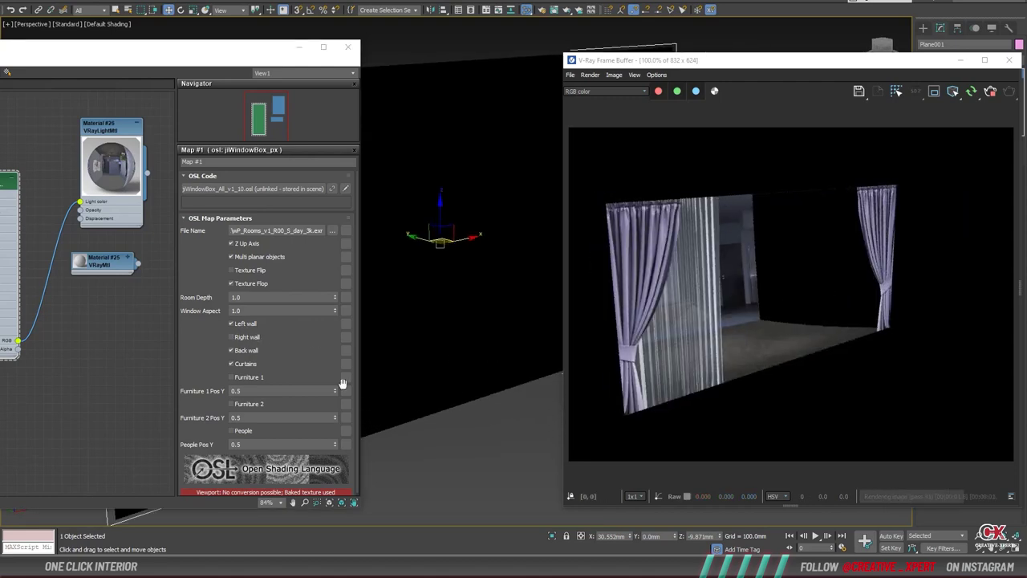
{"action": "middle_click_drag", "start_coordinate": [447, 367], "coordinate": [366, 356], "text": "alt"}
{"action": "left_click", "coordinate": [232, 337]}
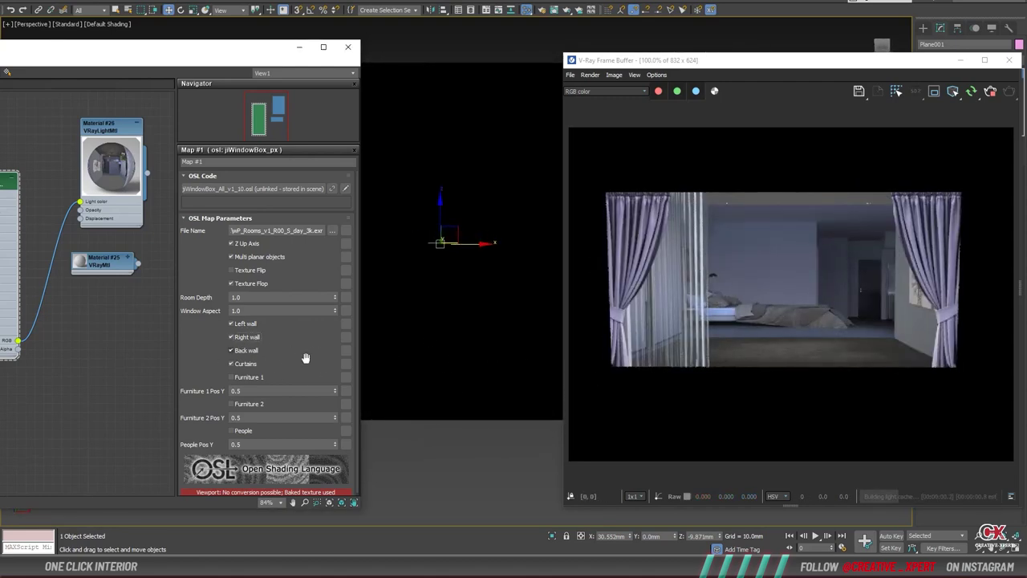
{"action": "left_click", "coordinate": [232, 351]}
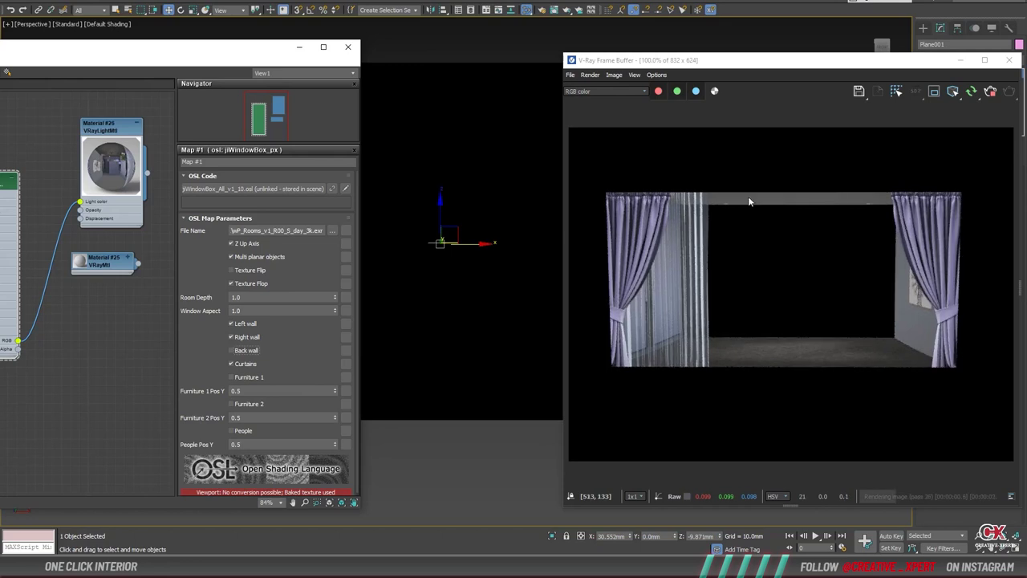
{"action": "left_click", "coordinate": [246, 351]}
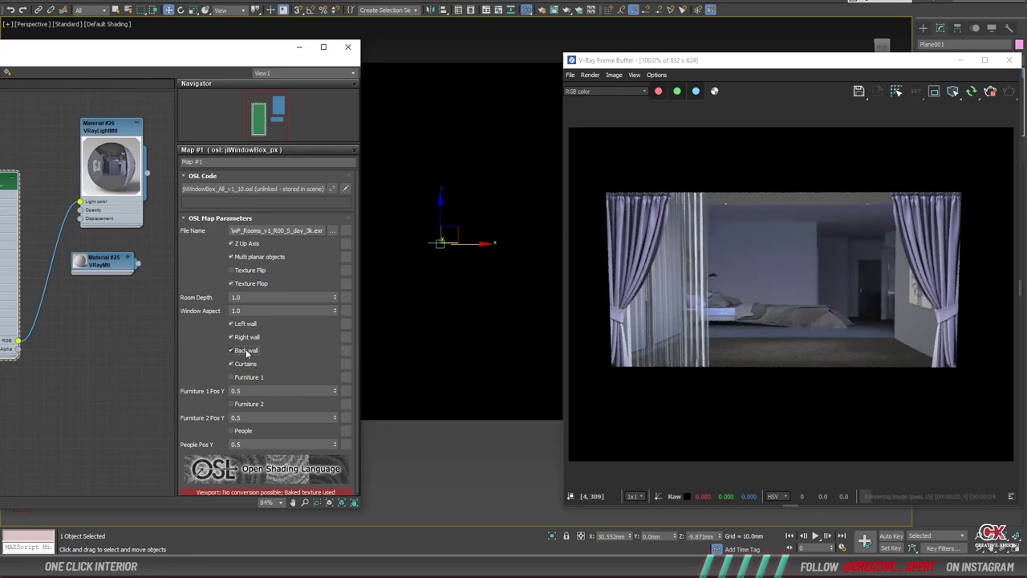
Turn on Furniture 1, turn off Curtains, and bring up Material #25's parameters.
{"action": "left_click", "coordinate": [245, 364]}
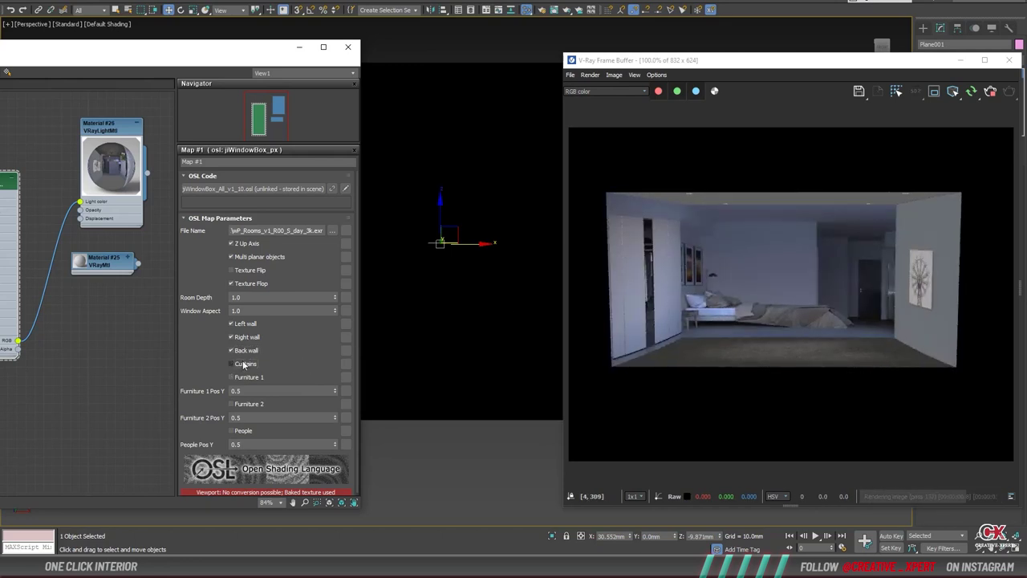
{"action": "left_click", "coordinate": [245, 365]}
{"action": "left_click", "coordinate": [250, 377]}
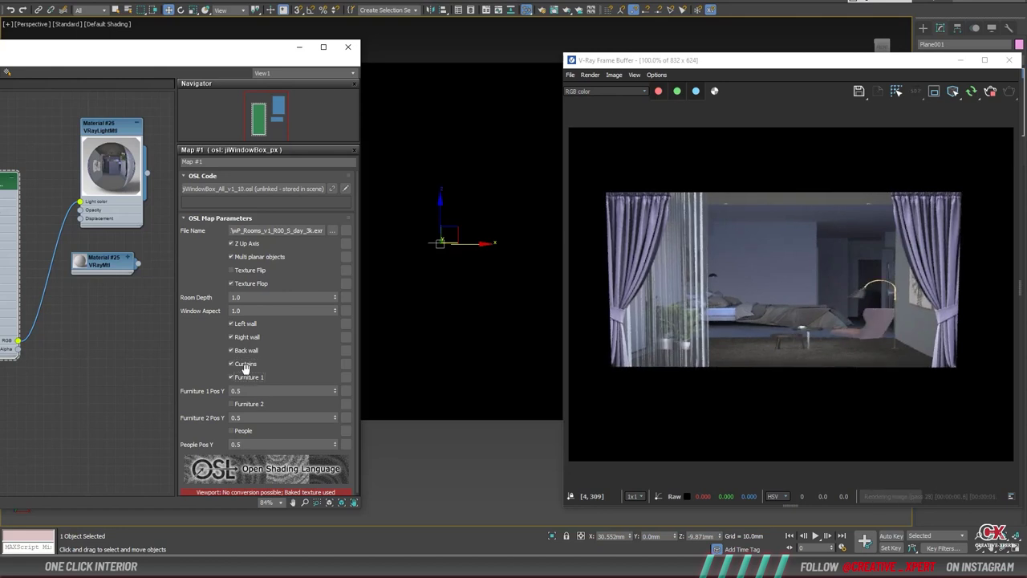
{"action": "left_click", "coordinate": [246, 365]}
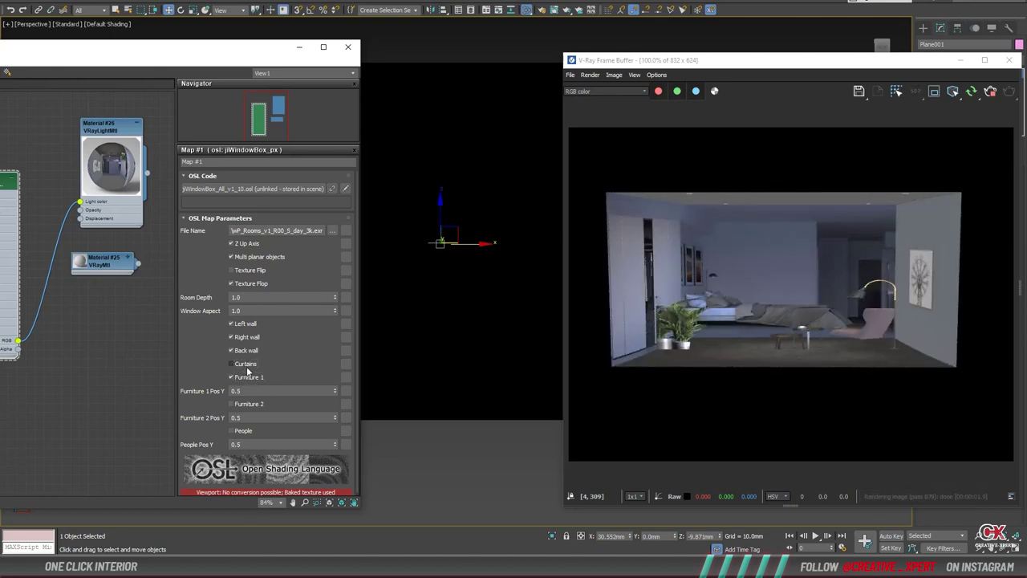
{"action": "double_click", "coordinate": [104, 263]}
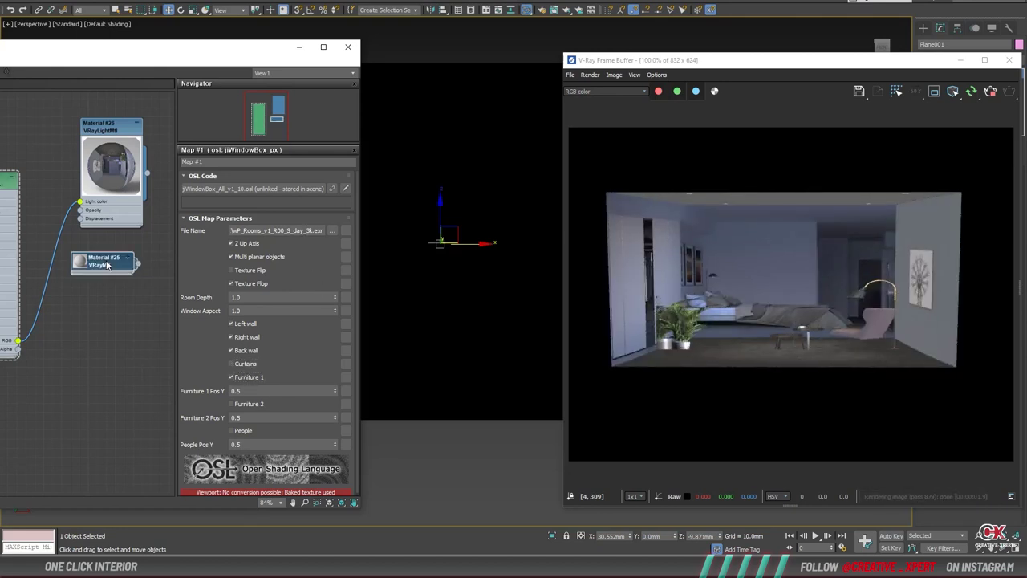
{"action": "left_click_drag", "start_coordinate": [104, 261], "coordinate": [130, 252]}
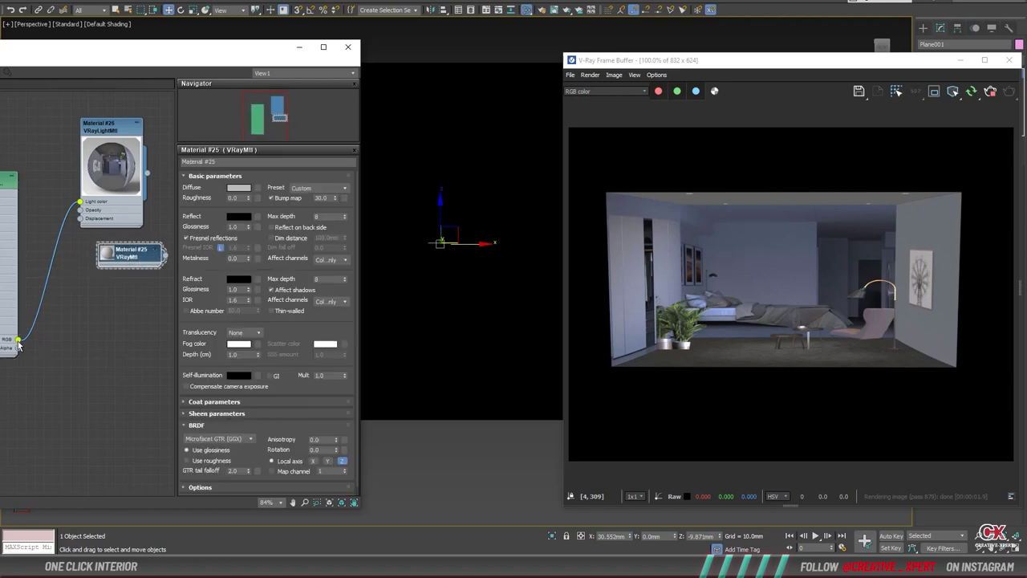
Expand Material #25 and set its diffuse colour to black.
{"action": "left_click", "coordinate": [156, 252]}
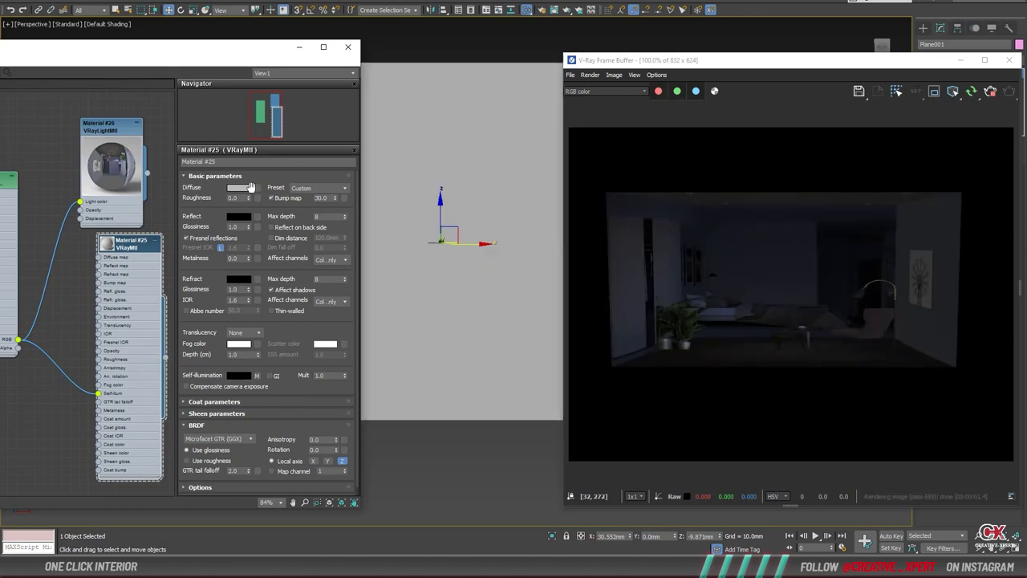
{"action": "left_click", "coordinate": [250, 187]}
{"action": "left_click_drag", "start_coordinate": [384, 109], "coordinate": [339, 108]}
{"action": "left_click", "coordinate": [394, 142]}
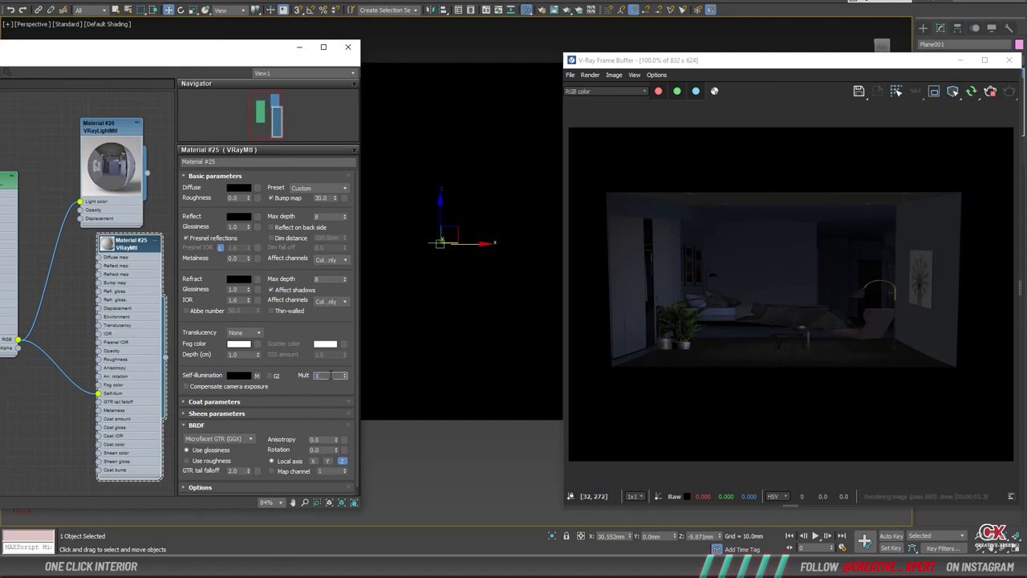
Set Material #25's Self-illumination multiplier to 30, then show Map #1's parameters again.
{"action": "type", "text": "0"}
{"action": "key", "text": "Return"}
{"action": "type", "text": "30"}
{"action": "key", "text": "Return"}
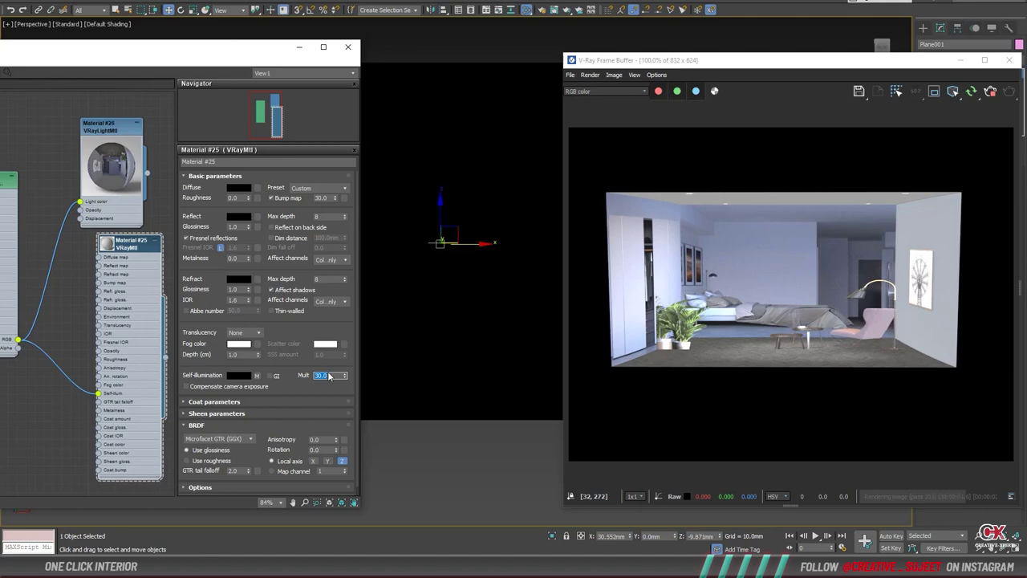
{"action": "left_click_drag", "start_coordinate": [178, 62], "coordinate": [339, 64]}
{"action": "double_click", "coordinate": [147, 183]}
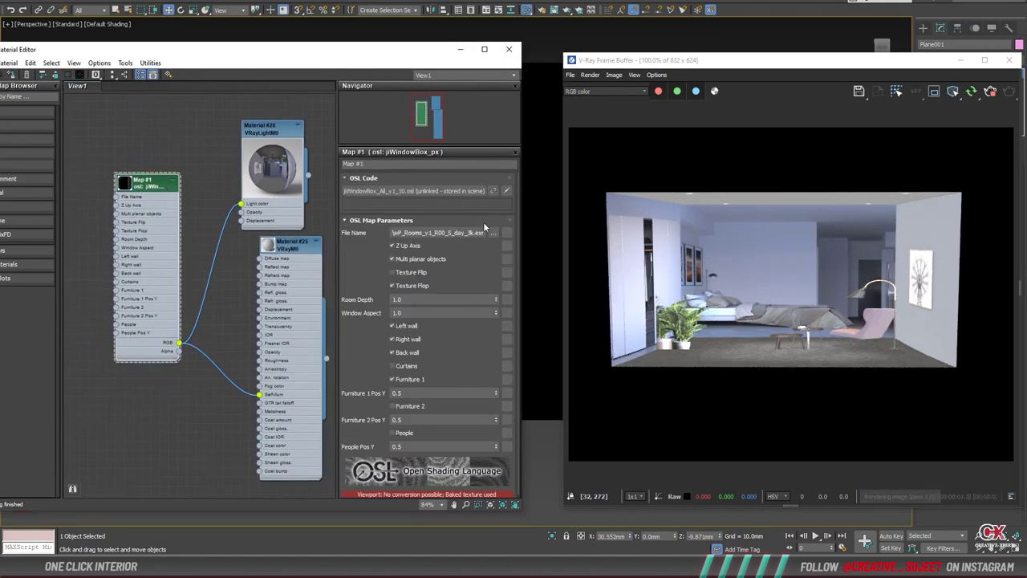
Load wP_Rooms_v1_R00_S_night_3k.exr as Map #1's room texture and select the Material #25 node.
{"action": "left_click", "coordinate": [493, 232]}
{"action": "scroll", "coordinate": [492, 231], "scroll_direction": "down", "scroll_amount": 1}
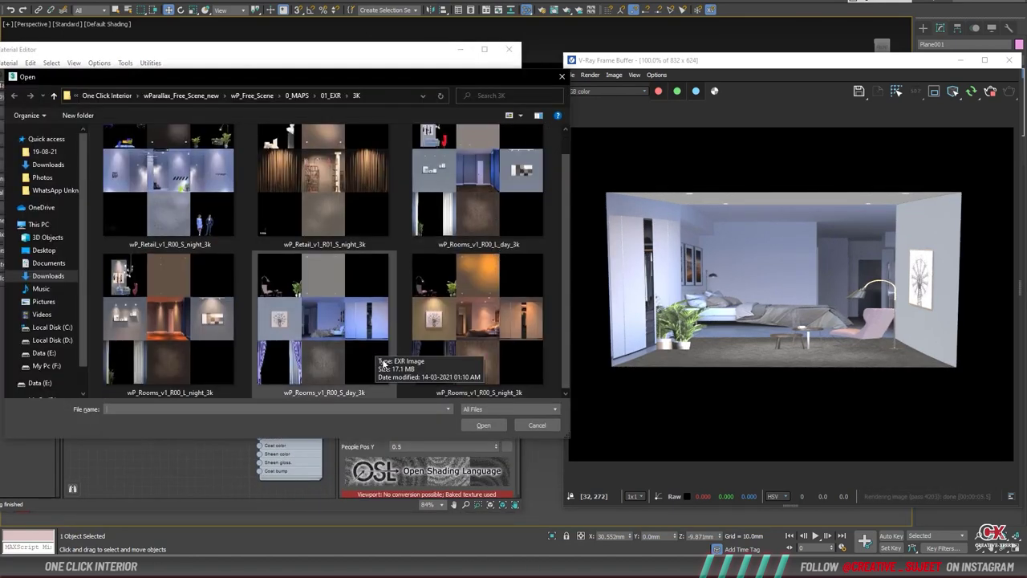
{"action": "double_click", "coordinate": [459, 361]}
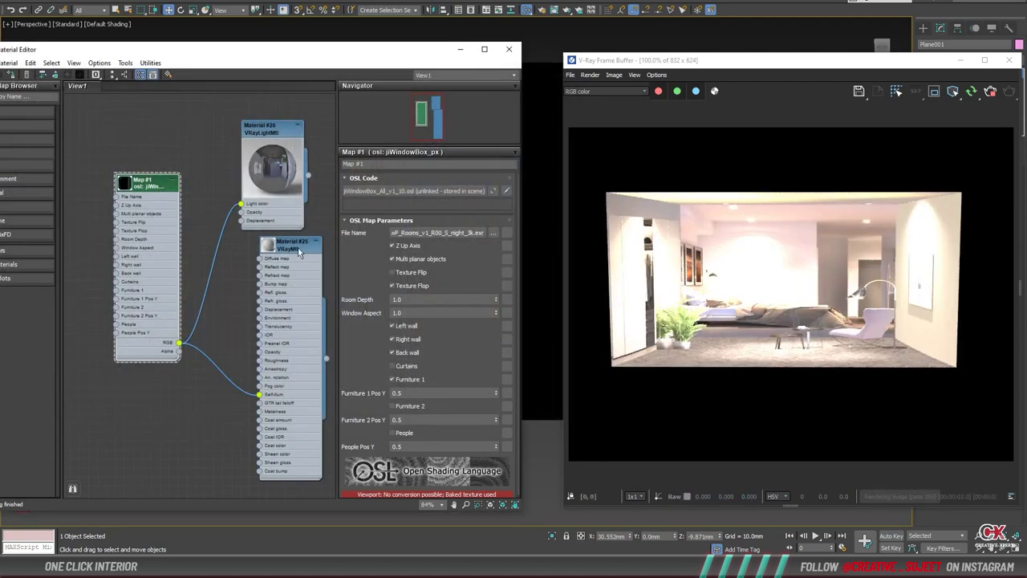
{"action": "left_click", "coordinate": [298, 247]}
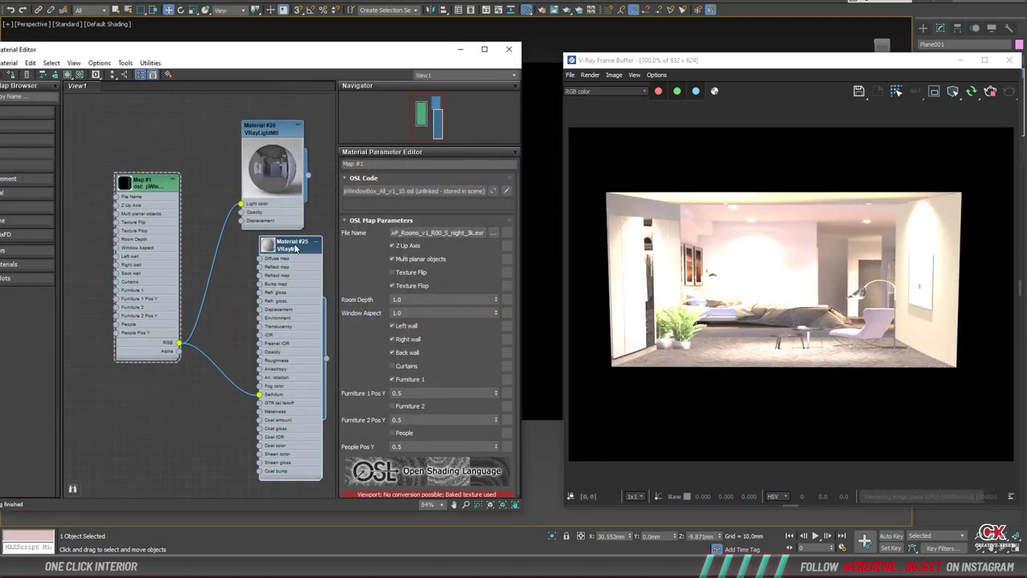
Reduce Material #25's Self-illumination multiplier from 30 through 10 down to 5.
{"action": "double_click", "coordinate": [295, 249]}
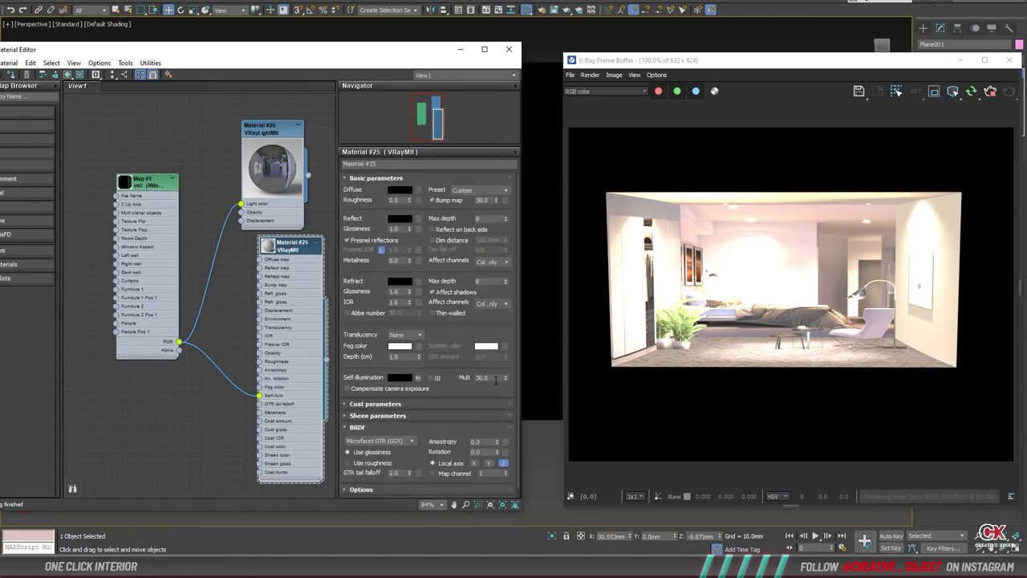
{"action": "type", "text": "10"}
{"action": "key", "text": "Return"}
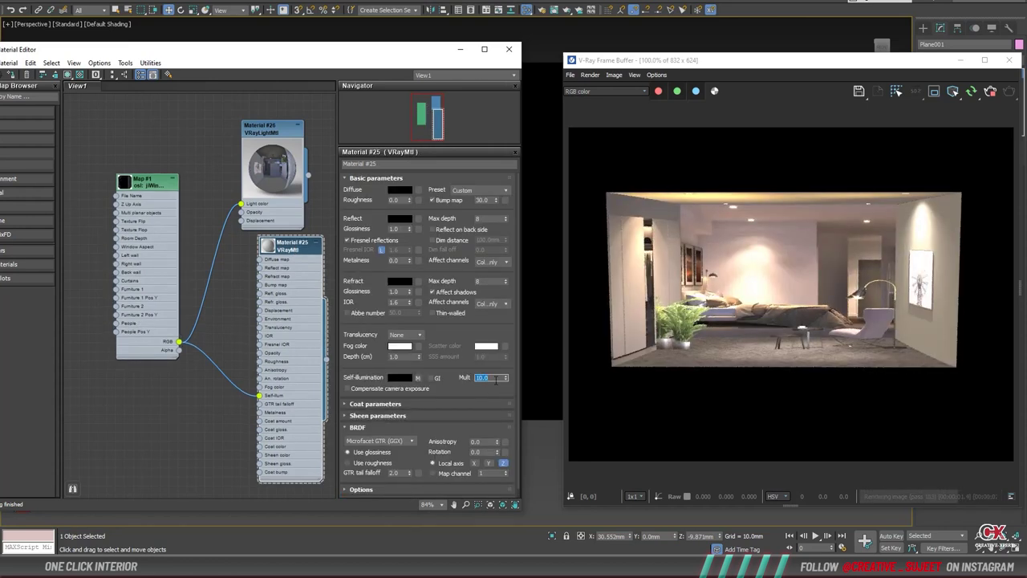
{"action": "key", "text": "Return"}
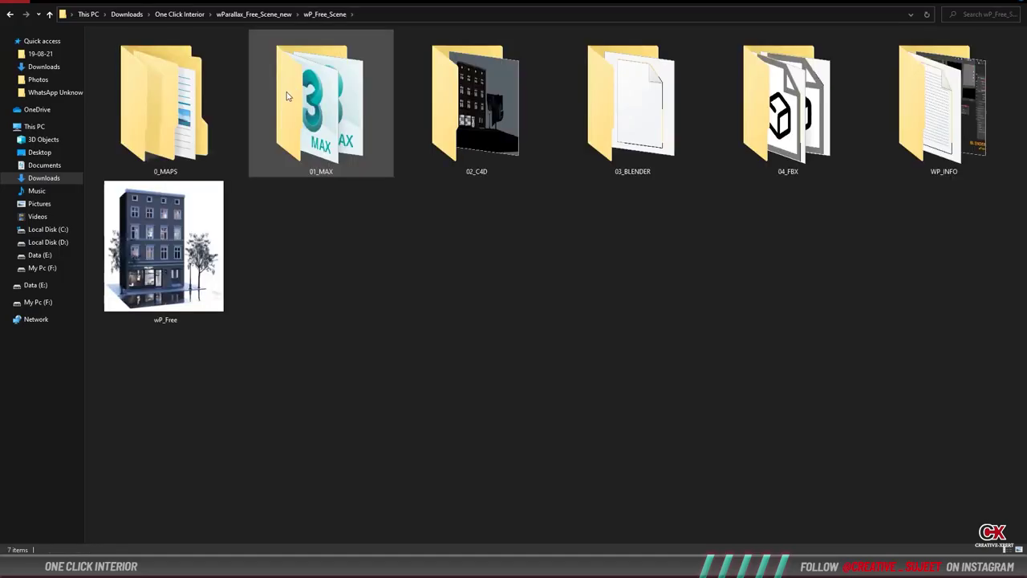
Go through 0_MAPS > 01_EXR > 3K and open wP_Rooms_v1_R00_S_day_3k.exr in Photoshop.
{"action": "double_click", "coordinate": [166, 102]}
{"action": "double_click", "coordinate": [151, 60]}
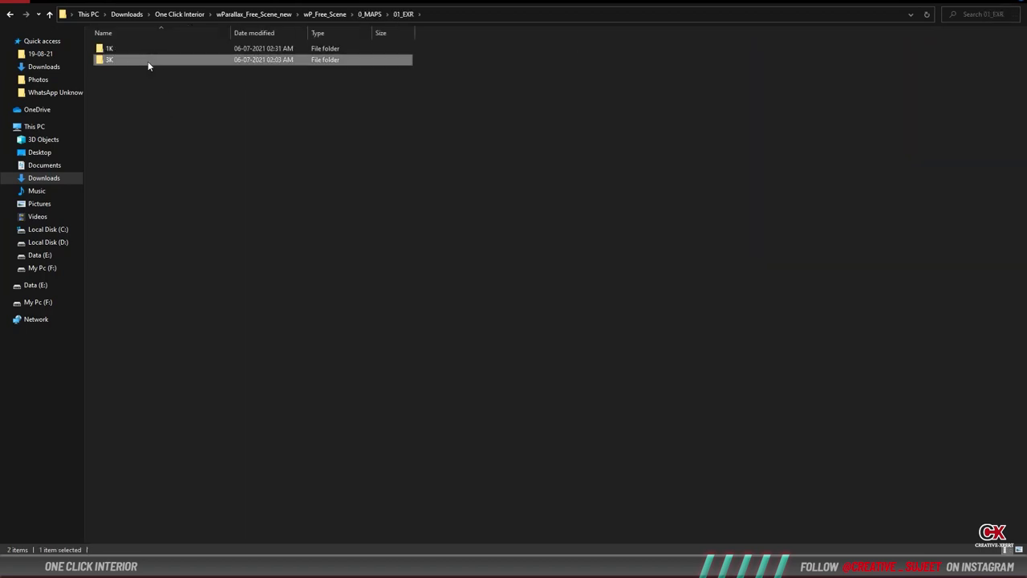
{"action": "double_click", "coordinate": [149, 61]}
{"action": "left_click", "coordinate": [800, 103]}
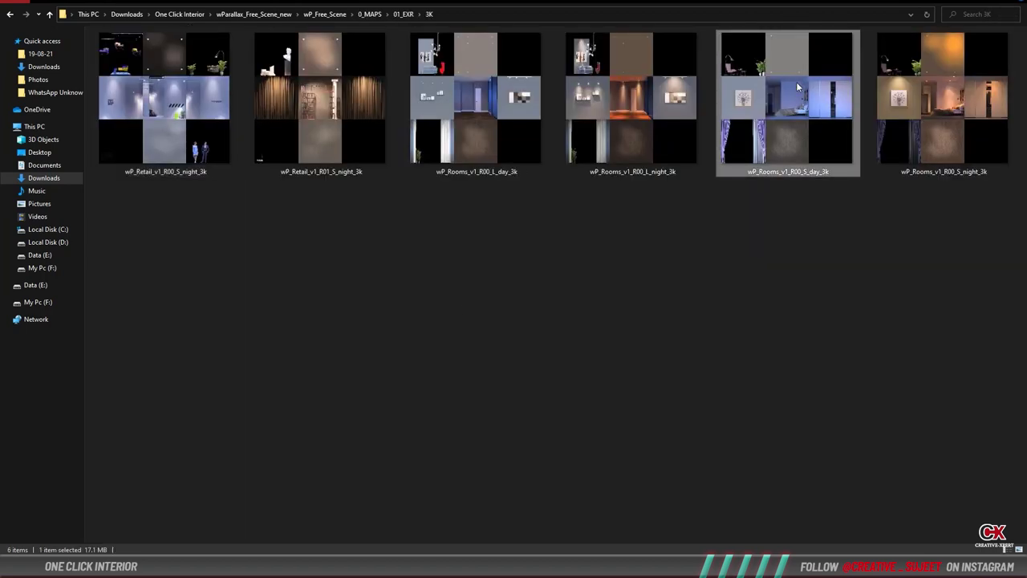
{"action": "double_click", "coordinate": [798, 87]}
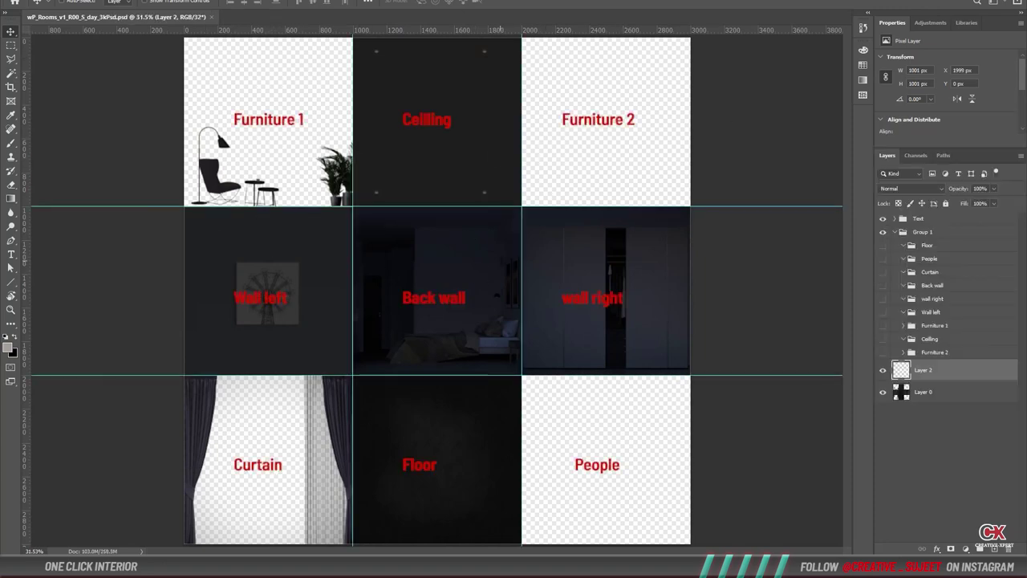
Collapse Group 1 and drag the empty Layer 2 to the trash.
{"action": "left_click", "coordinate": [896, 232]}
{"action": "left_click_drag", "start_coordinate": [981, 255], "coordinate": [1008, 549]}
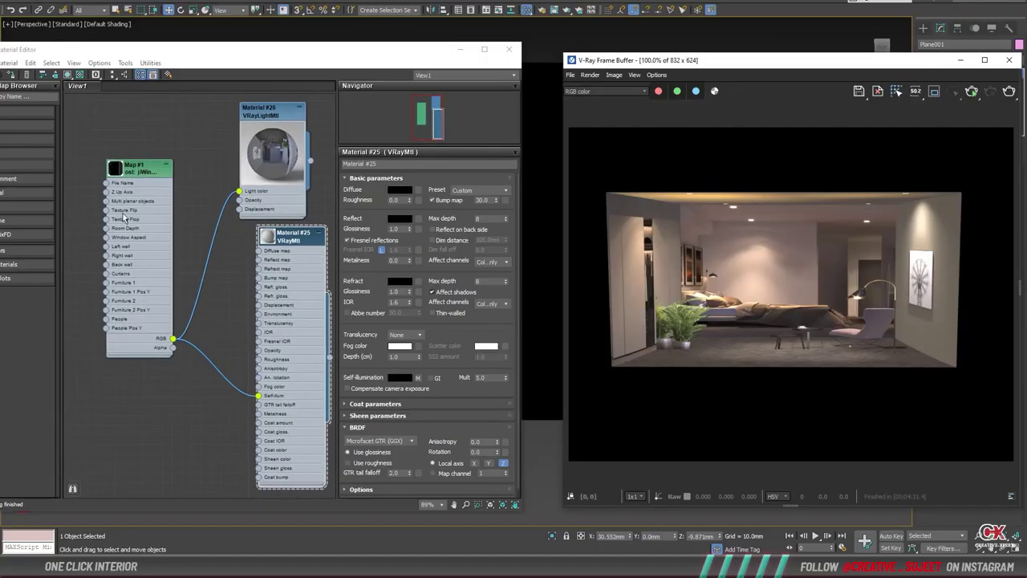
Search Google Images for 'painting images' and save the hummingbird painting from the first result.
{"action": "scroll", "coordinate": [531, 265], "scroll_direction": "up", "scroll_amount": 1}
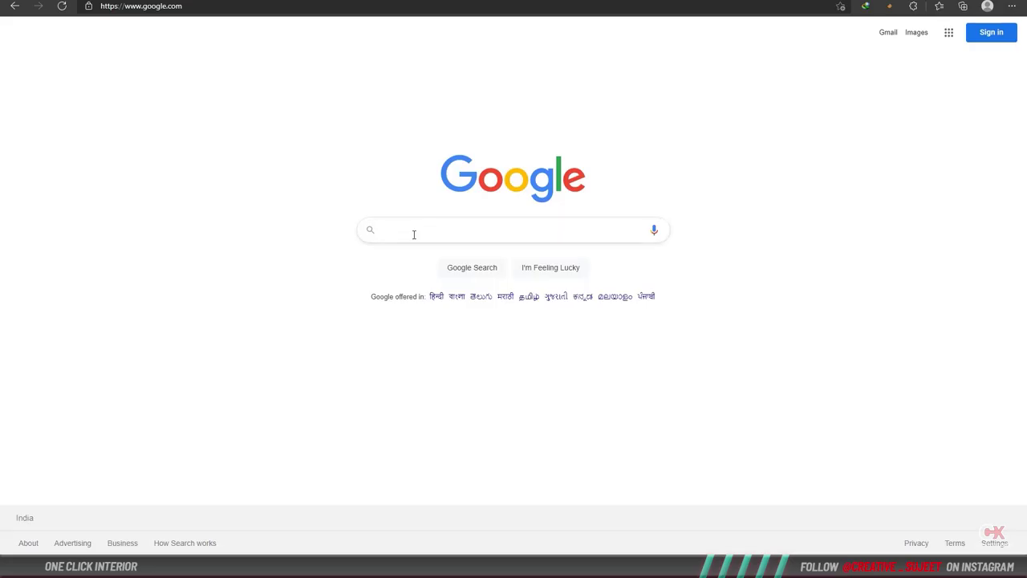
{"action": "type", "text": "painting"}
{"action": "key", "text": "Down"}
{"action": "key", "text": "Down"}
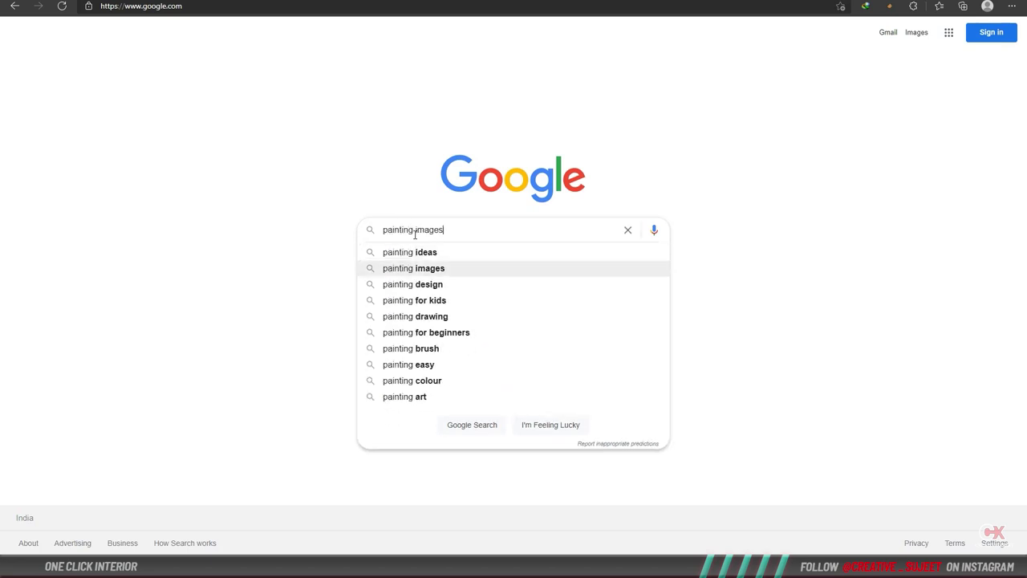
{"action": "key", "text": "Return"}
{"action": "left_click", "coordinate": [149, 72]}
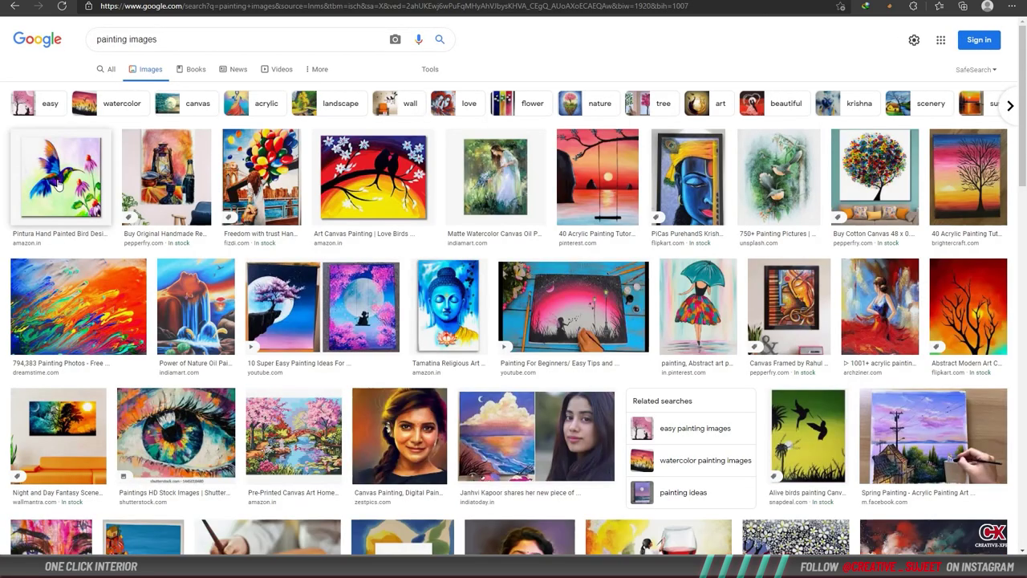
{"action": "left_click", "coordinate": [56, 177]}
{"action": "right_click", "coordinate": [783, 333]}
{"action": "left_click", "coordinate": [799, 409]}
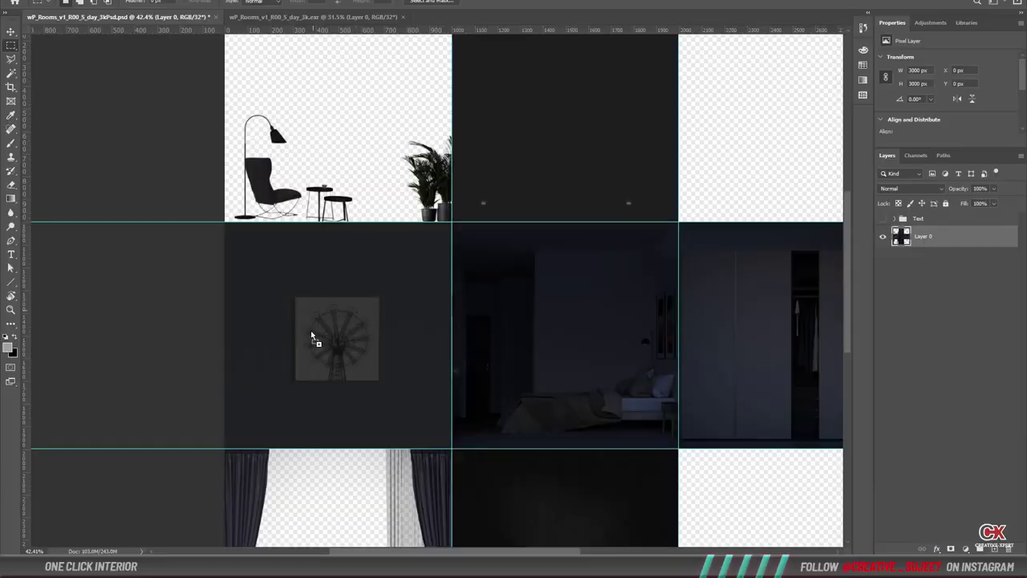
Crop the hummingbird painting's white border, shrink it onto the left wall, and darken it with Exposure.
{"action": "scroll", "coordinate": [349, 281], "scroll_direction": "up", "scroll_amount": 2, "text": "alt"}
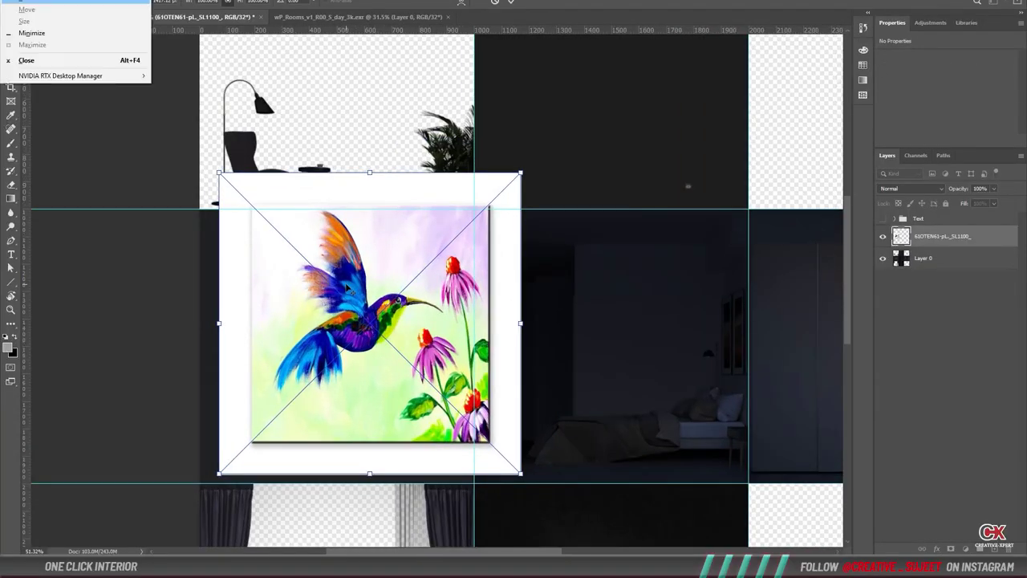
{"action": "key", "text": "Return"}
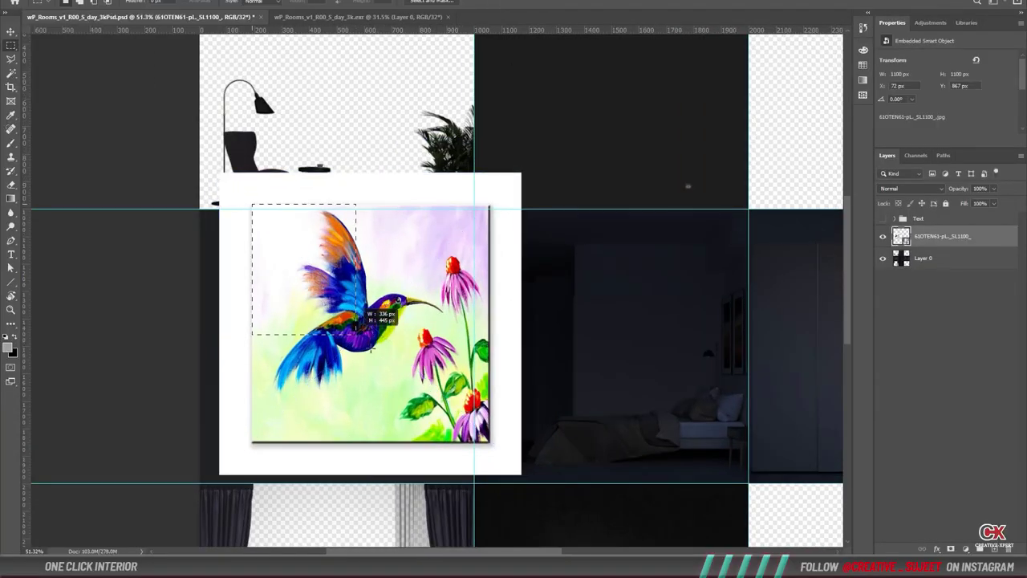
{"action": "left_click_drag", "start_coordinate": [369, 347], "coordinate": [502, 433]}
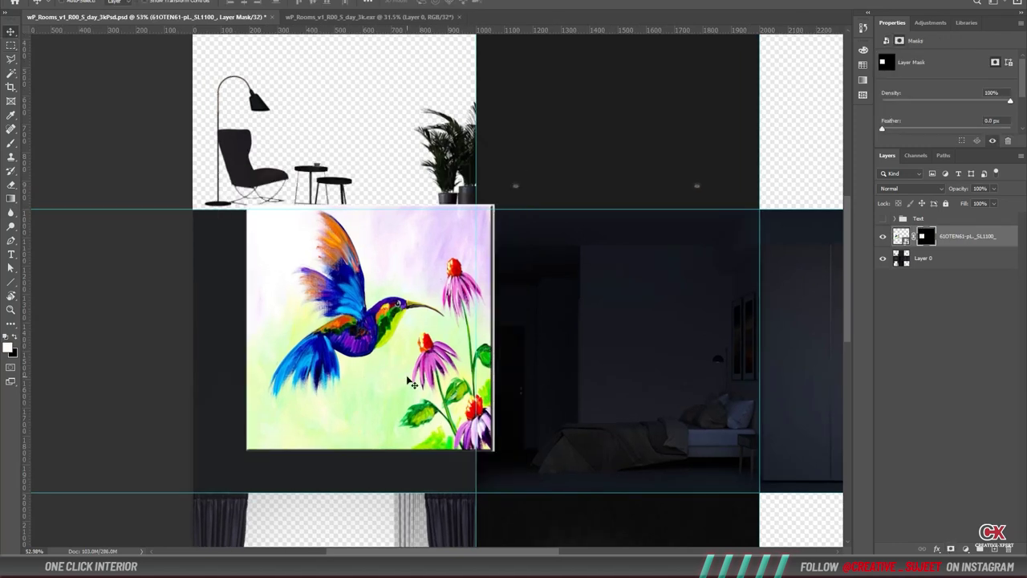
{"action": "key", "text": "ctrl+t"}
{"action": "left_click_drag", "start_coordinate": [477, 480], "coordinate": [347, 319], "text": "alt"}
{"action": "key", "text": "Return"}
{"action": "left_click", "coordinate": [965, 549]}
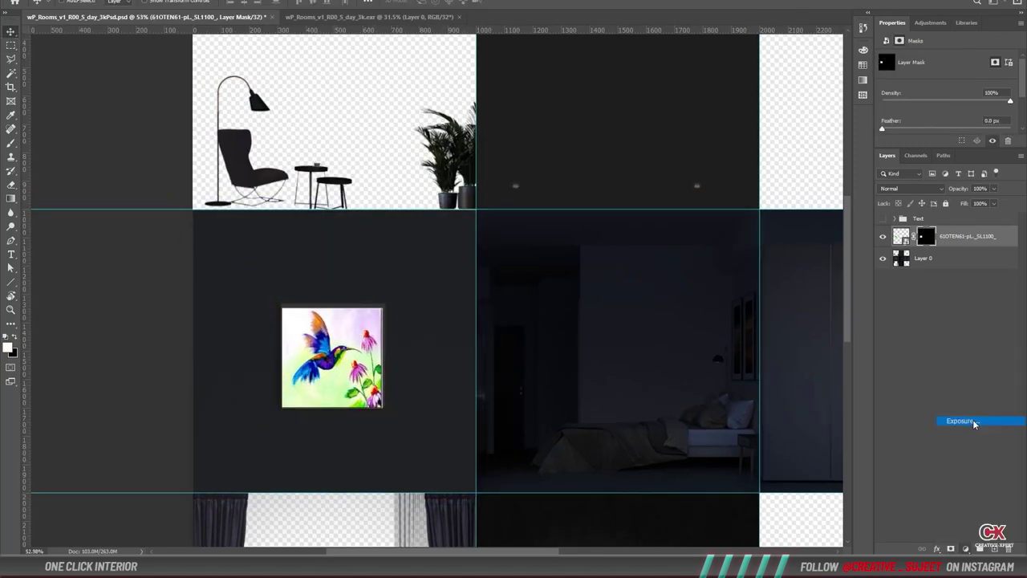
{"action": "left_click", "coordinate": [961, 420]}
{"action": "left_click_drag", "start_coordinate": [946, 85], "coordinate": [909, 95]}
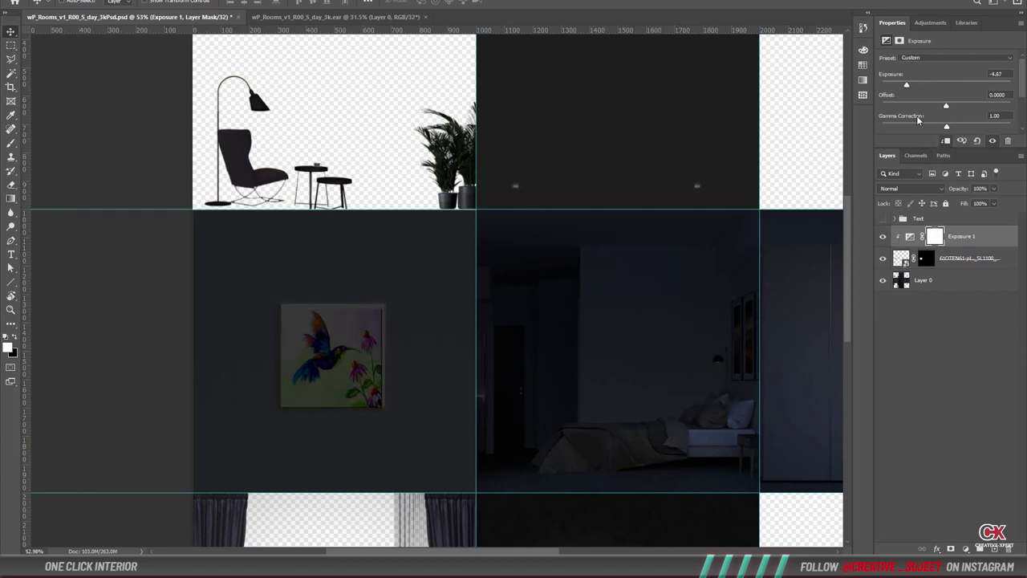
Select the left wall cell and cover it with a near-black Solid Color fill layer.
{"action": "key", "text": "m"}
{"action": "left_click_drag", "start_coordinate": [193, 492], "coordinate": [476, 211]}
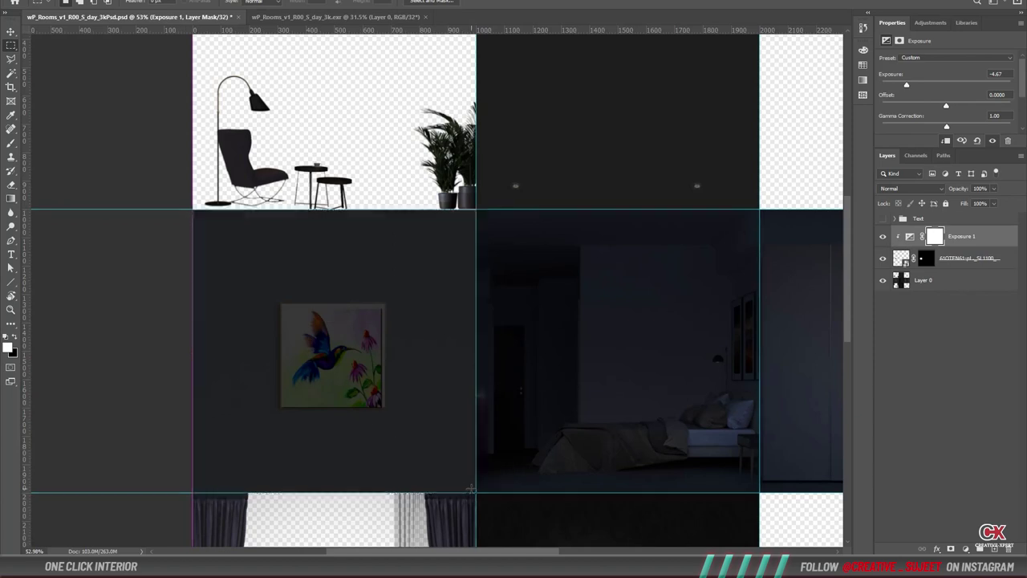
{"action": "left_click", "coordinate": [965, 276]}
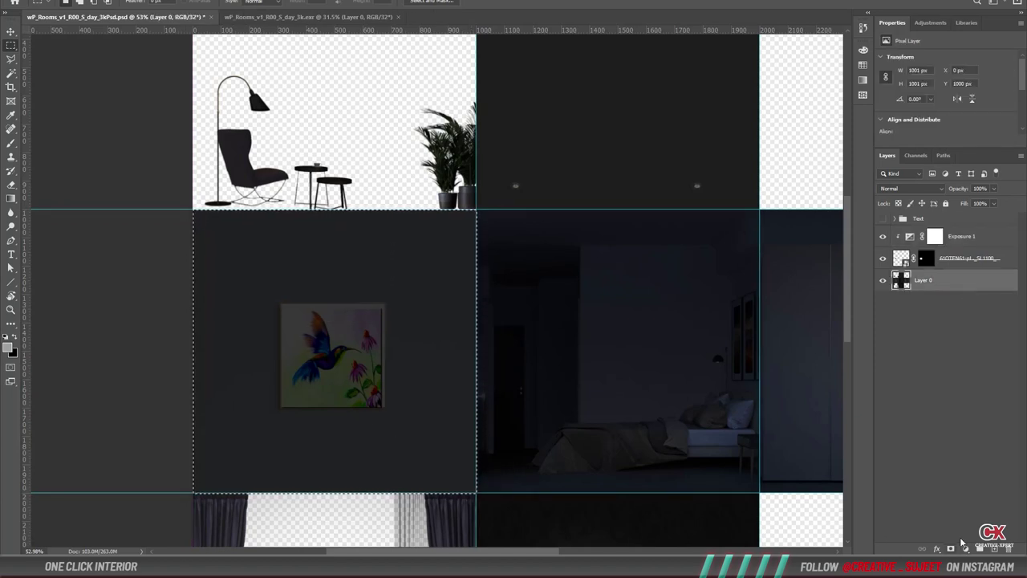
{"action": "left_click", "coordinate": [965, 549]}
{"action": "left_click", "coordinate": [955, 357]}
{"action": "left_click", "coordinate": [767, 358]}
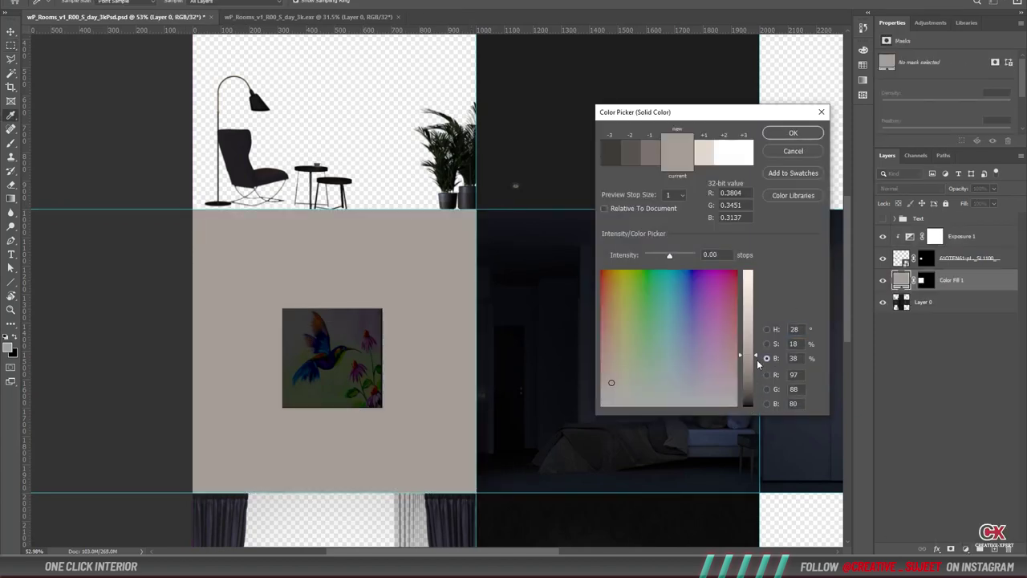
{"action": "left_click_drag", "start_coordinate": [757, 364], "coordinate": [759, 407]}
{"action": "left_click", "coordinate": [766, 344]}
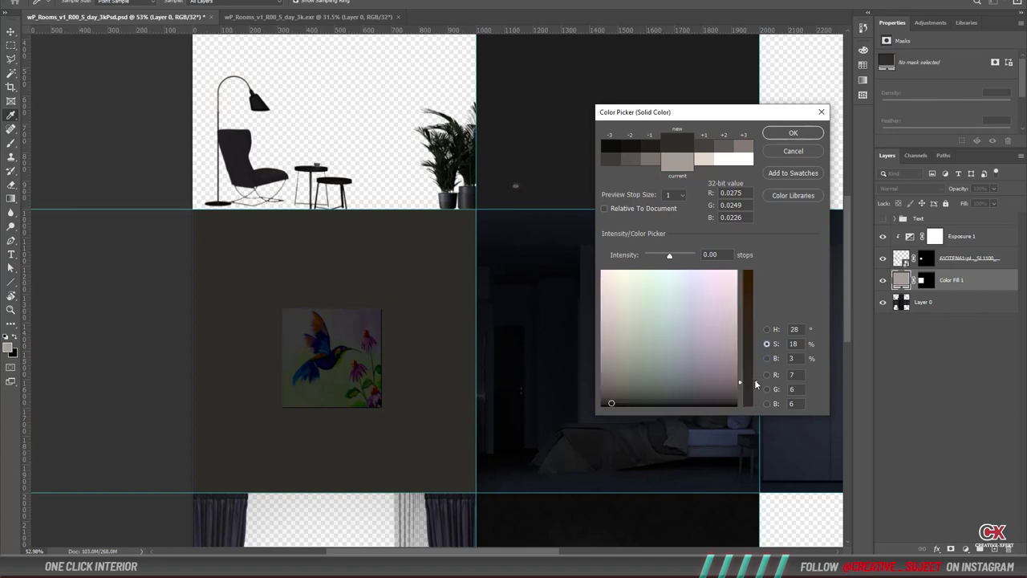
{"action": "left_click", "coordinate": [766, 358]}
{"action": "left_click", "coordinate": [766, 329]}
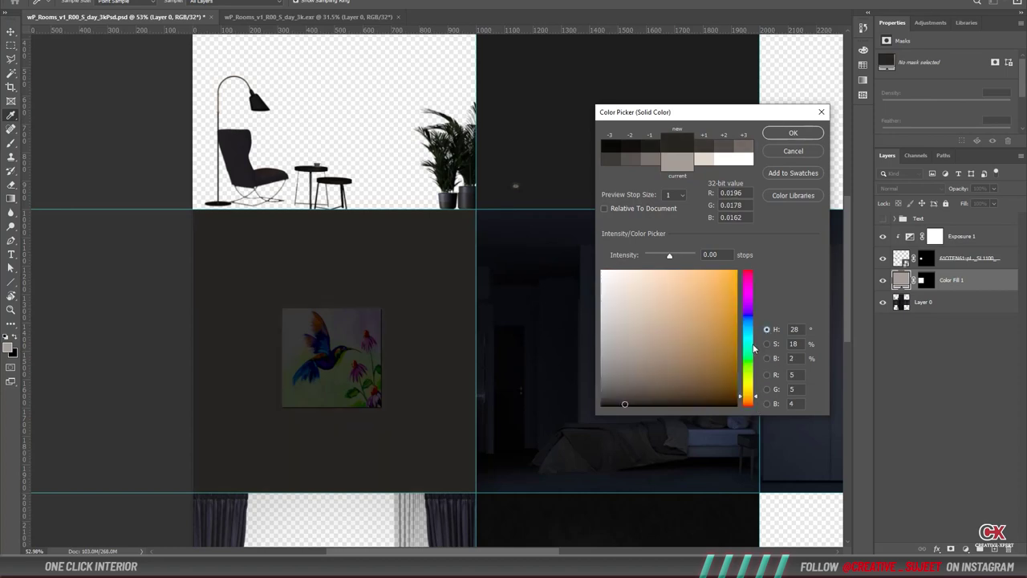
{"action": "mouse_move", "coordinate": [752, 397]}
{"action": "left_mouse_down"}
{"action": "mouse_move", "coordinate": [755, 350]}
{"action": "mouse_move", "coordinate": [500, 321]}
{"action": "left_mouse_up"}
{"action": "key", "text": "Return"}
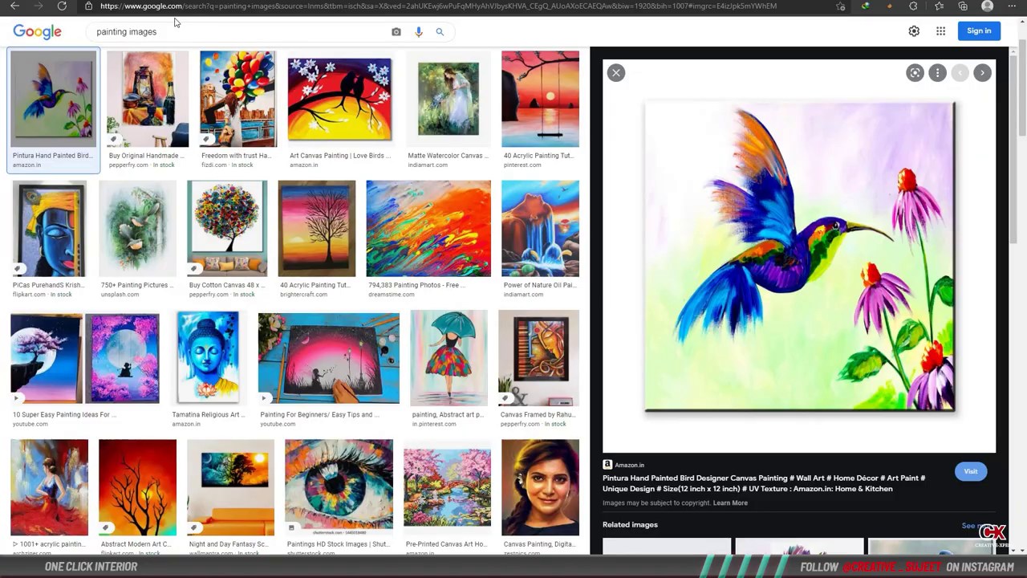
Search images for 'wood floor' and preview the plank flooring image.
{"action": "triple_click", "coordinate": [175, 25]}
{"action": "type", "text": "wood floor"}
{"action": "key", "text": "Return"}
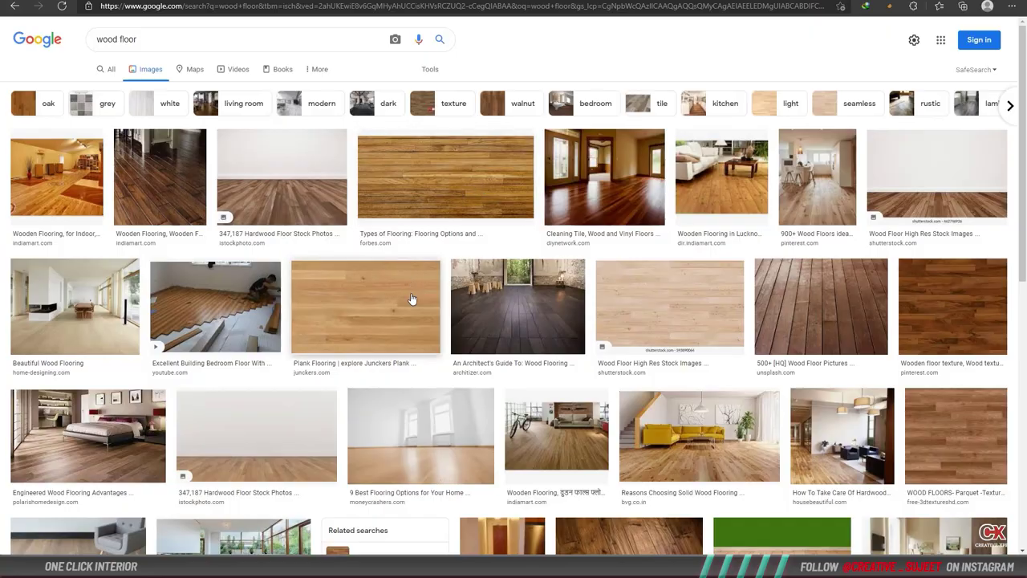
{"action": "left_click", "coordinate": [408, 300]}
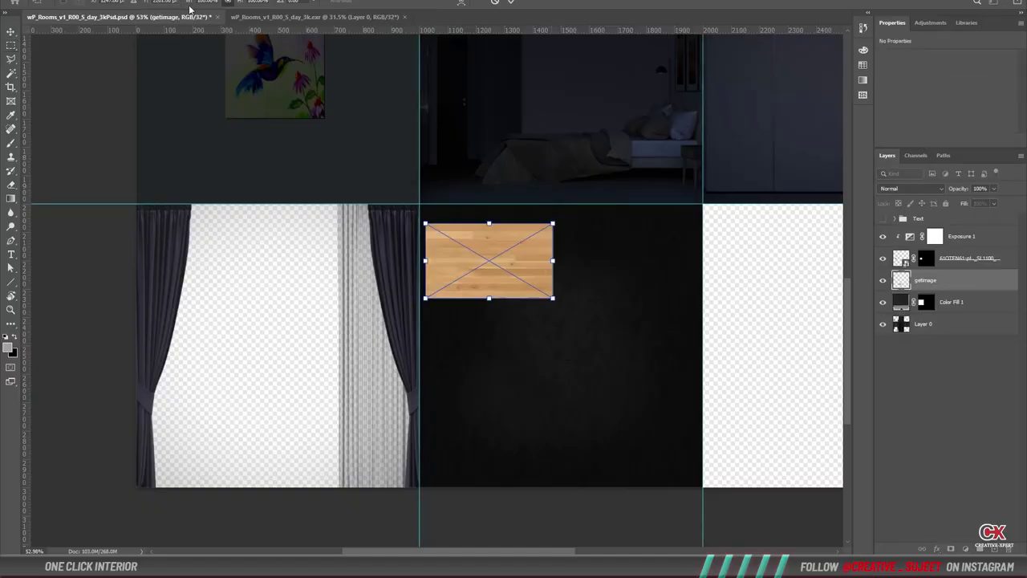
Rotate the wood image 90°, duplicate and scale the planks to tile the floor cell.
{"action": "left_click", "coordinate": [292, 10]}
{"action": "type", "text": "90"}
{"action": "key", "text": "Return"}
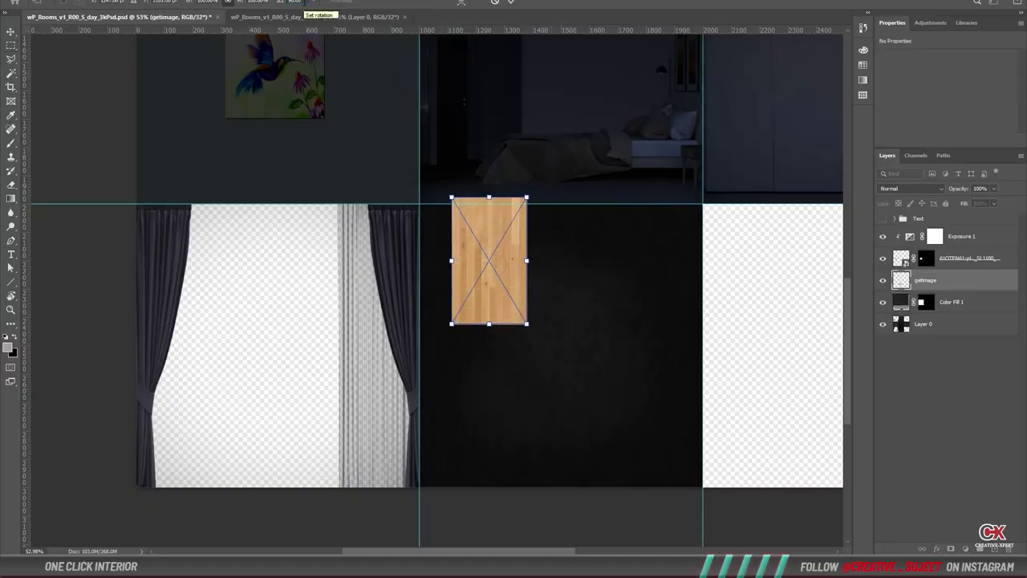
{"action": "key", "text": "Return"}
{"action": "mouse_move", "coordinate": [484, 262]}
{"action": "left_mouse_down"}
{"action": "mouse_move", "coordinate": [465, 266]}
{"action": "mouse_move", "coordinate": [475, 414]}
{"action": "left_mouse_up"}
{"action": "key", "text": "ctrl+t"}
{"action": "mouse_move", "coordinate": [457, 460]}
{"action": "left_mouse_down"}
{"action": "mouse_move", "coordinate": [458, 487]}
{"action": "mouse_move", "coordinate": [504, 487]}
{"action": "left_mouse_up"}
{"action": "left_click", "coordinate": [470, 332], "text": "shift"}
{"action": "key", "text": "ctrl+t"}
{"action": "key", "text": "Return"}
{"action": "scroll", "coordinate": [485, 386], "scroll_direction": "up", "scroll_amount": 3, "text": "alt"}
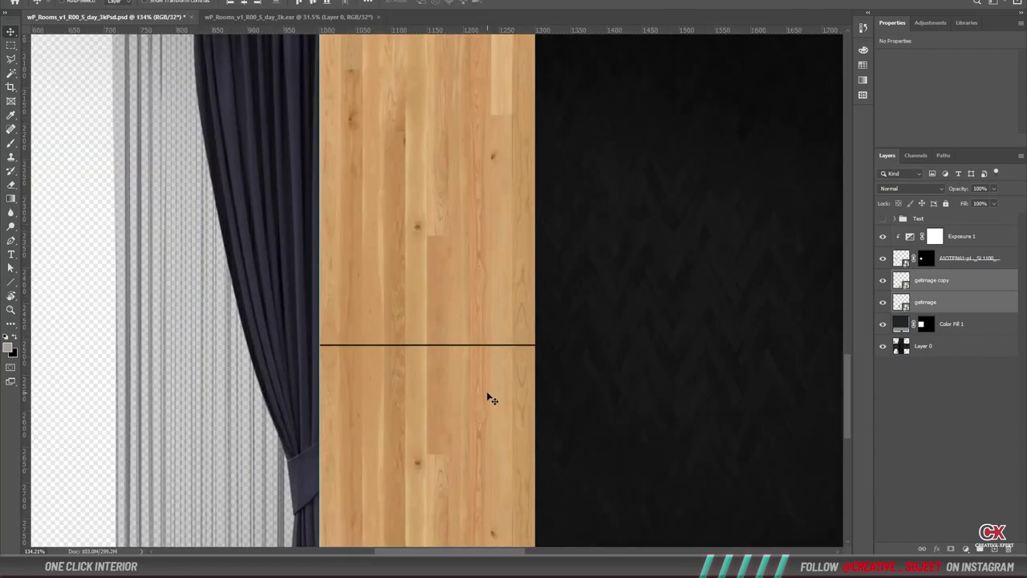
{"action": "scroll", "coordinate": [524, 337], "scroll_direction": "down", "scroll_amount": 3, "text": "alt"}
{"action": "mouse_move", "coordinate": [452, 380]}
{"action": "left_mouse_down", "text": "alt"}
{"action": "mouse_move", "coordinate": [550, 380]}
{"action": "mouse_move", "coordinate": [649, 404]}
{"action": "left_mouse_up", "text": "alt"}
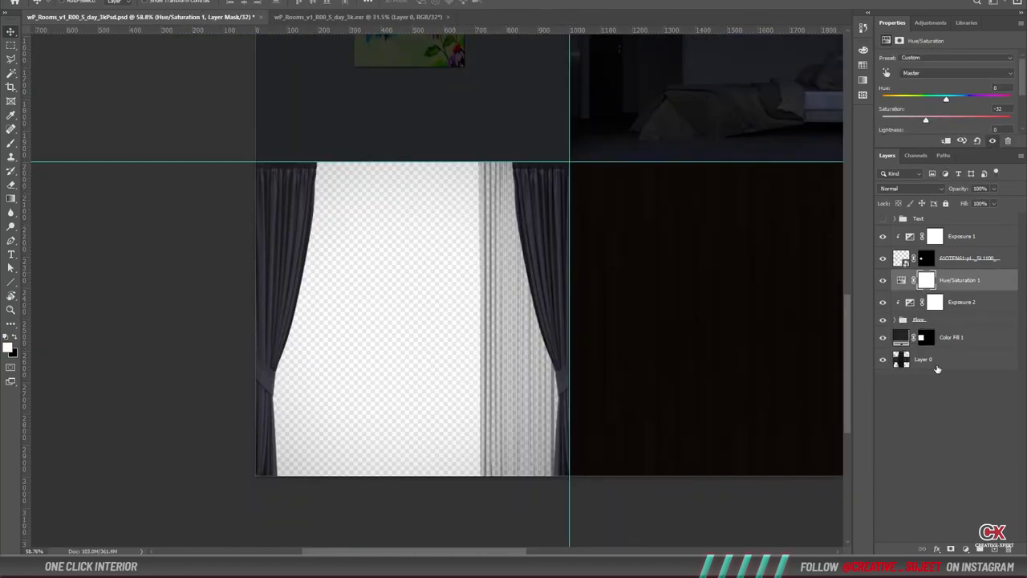
Select the curtain cell and tint it dark green with a colorized Hue/Saturation layer.
{"action": "left_click", "coordinate": [923, 359]}
{"action": "key", "text": "m"}
{"action": "left_click_drag", "start_coordinate": [255, 37], "coordinate": [480, 446]}
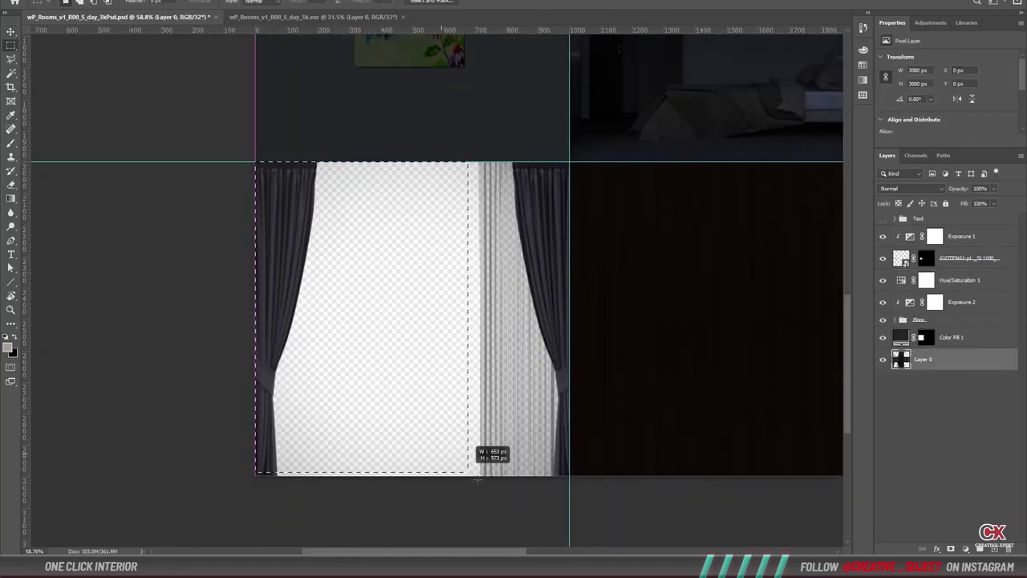
{"action": "left_click", "coordinate": [965, 549]}
{"action": "left_click", "coordinate": [911, 418]}
{"action": "left_click", "coordinate": [936, 155]}
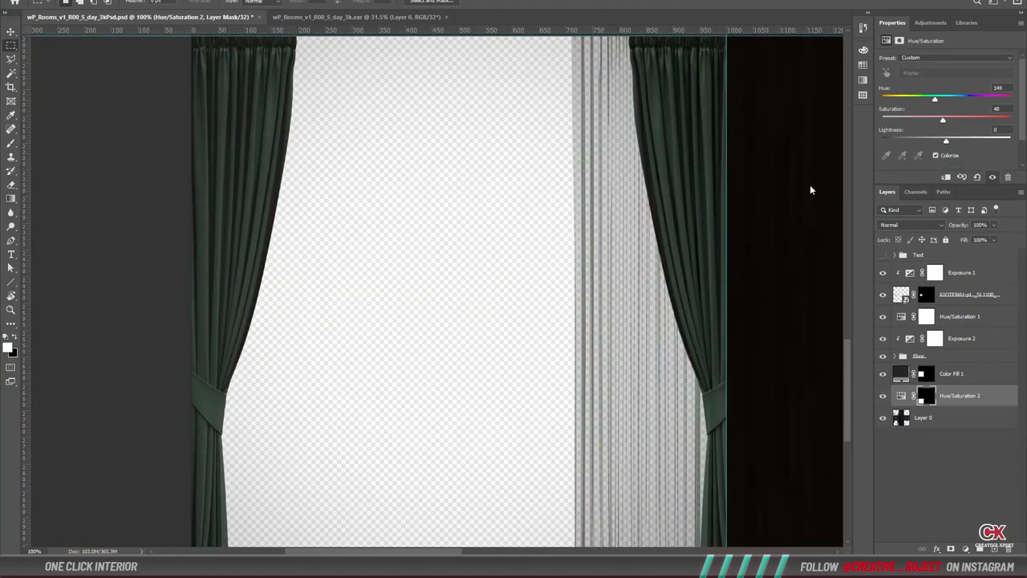
{"action": "left_click_drag", "start_coordinate": [946, 140], "coordinate": [933, 142]}
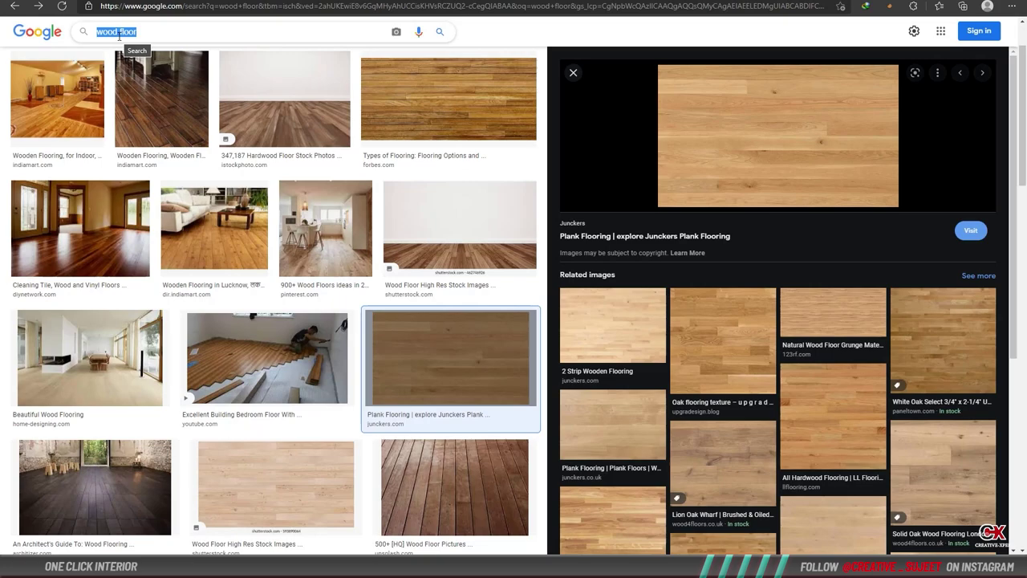
Search Google Images for 'Furniture side angle' and save the first grey sofa image.
{"action": "type", "text": "Furn"}
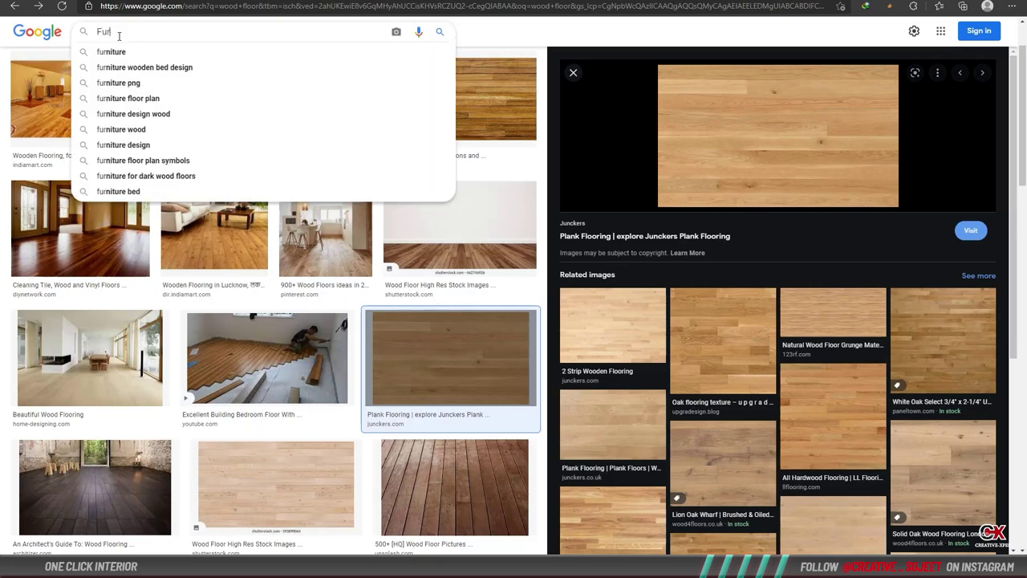
{"action": "type", "text": "iture side angle"}
{"action": "key", "text": "Return"}
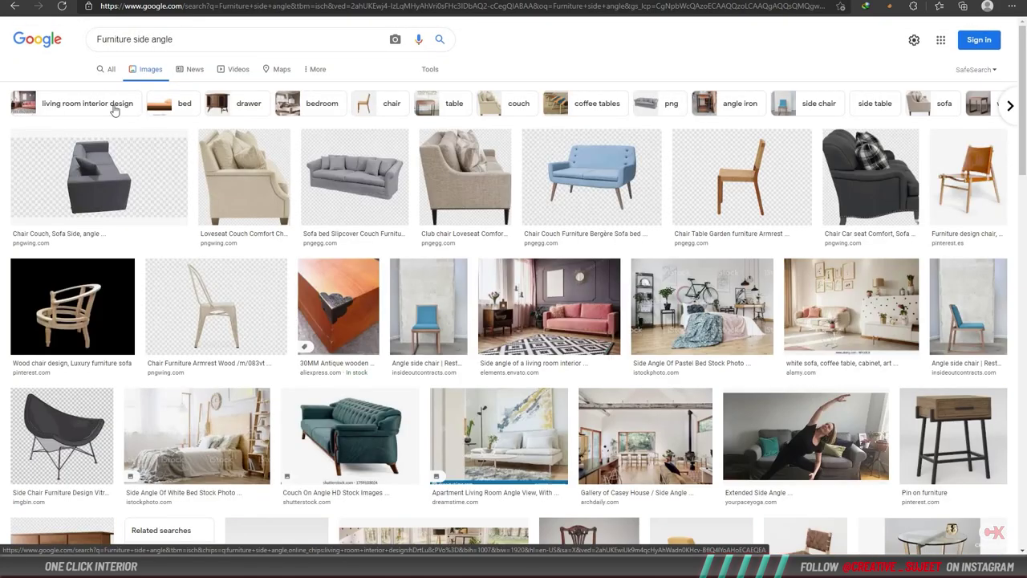
{"action": "scroll", "coordinate": [144, 156], "scroll_direction": "down", "scroll_amount": 5}
{"action": "scroll", "coordinate": [152, 160], "scroll_direction": "up", "scroll_amount": 10}
{"action": "left_click", "coordinate": [80, 172]}
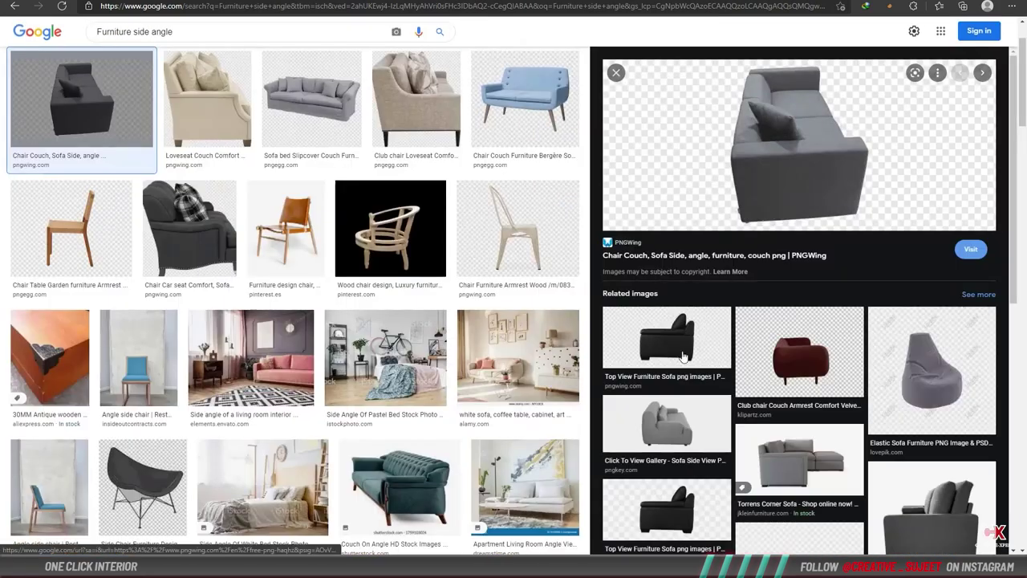
{"action": "right_click", "coordinate": [681, 200]}
{"action": "left_click", "coordinate": [894, 362]}
{"action": "key", "text": "Return"}
Step through the results and save the grey Nora sofa image.
{"action": "key", "text": "Right"}
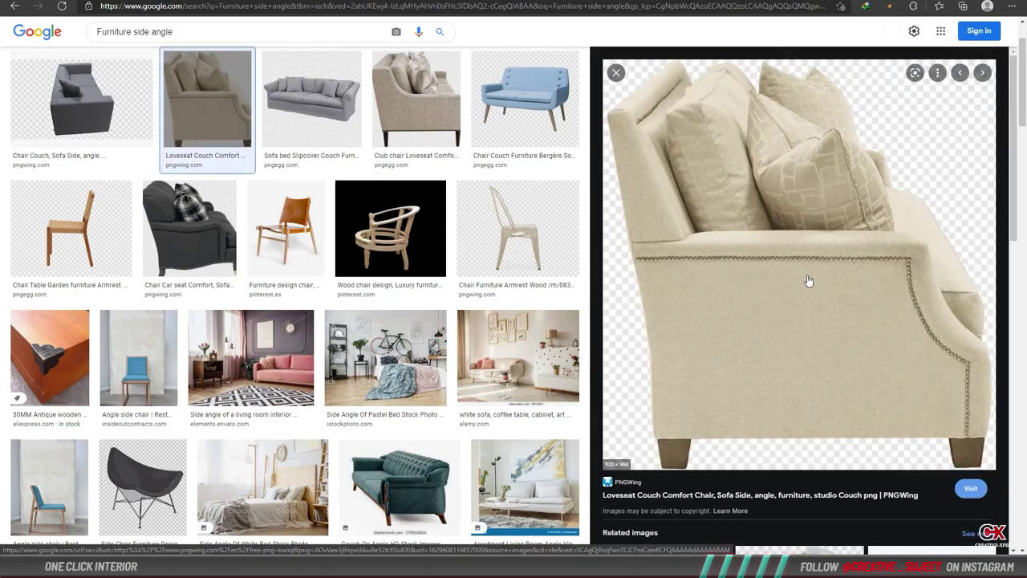
{"action": "scroll", "coordinate": [755, 260], "scroll_direction": "down", "scroll_amount": 5}
{"action": "key", "text": "Right"}
{"action": "key", "text": "Right"}
{"action": "left_click", "coordinate": [755, 259]}
{"action": "right_click", "coordinate": [803, 257]}
{"action": "key", "text": "v"}
{"action": "key", "text": "Return"}
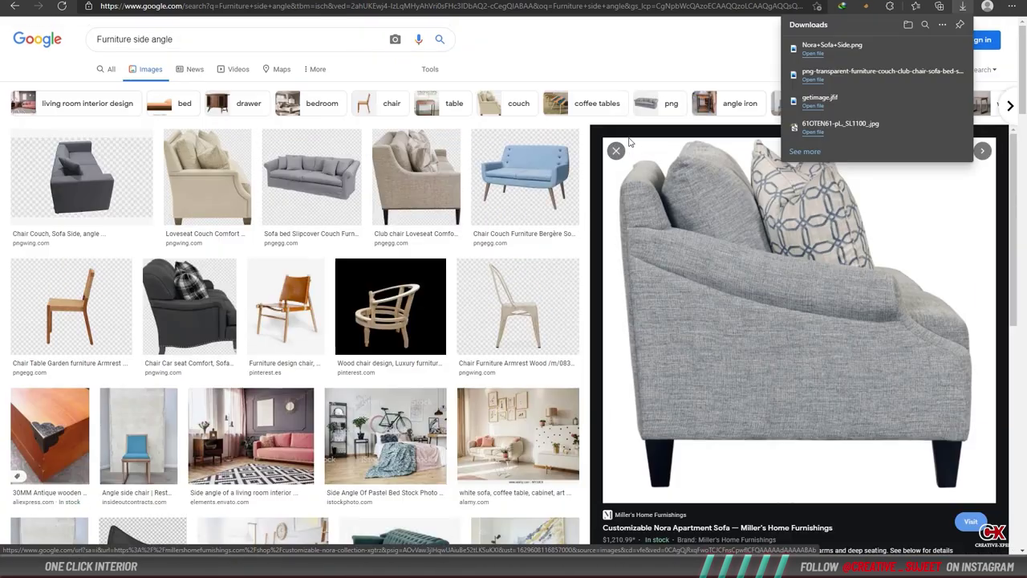
Expand the suggested refinements and look through more furniture results, including a side table.
{"action": "scroll", "coordinate": [618, 156], "scroll_direction": "down", "scroll_amount": 5}
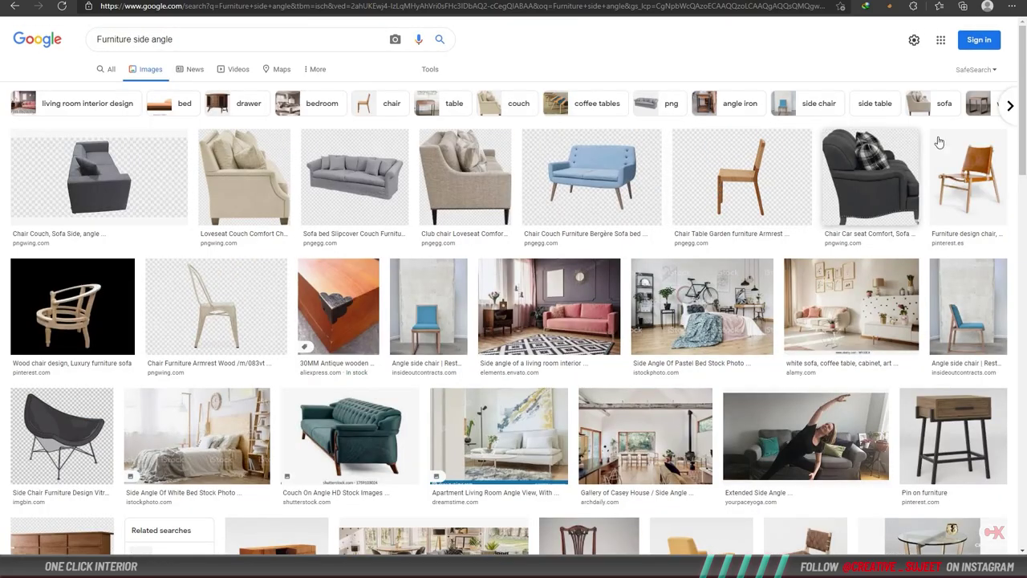
{"action": "left_click", "coordinate": [1010, 105]}
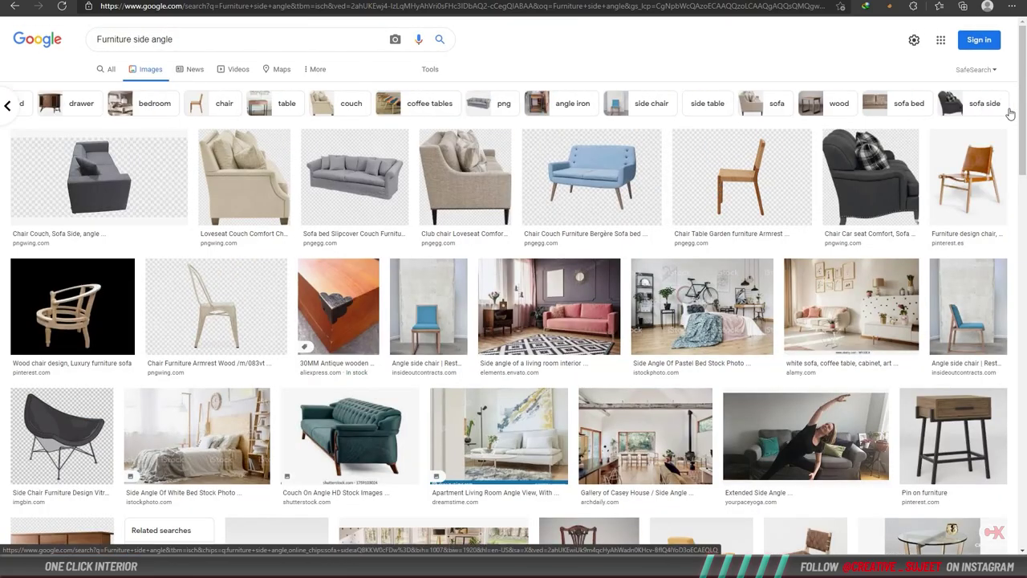
{"action": "scroll", "coordinate": [720, 321], "scroll_direction": "down", "scroll_amount": 5}
{"action": "left_click", "coordinate": [52, 506]}
{"action": "scroll", "coordinate": [765, 349], "scroll_direction": "down", "scroll_amount": 3}
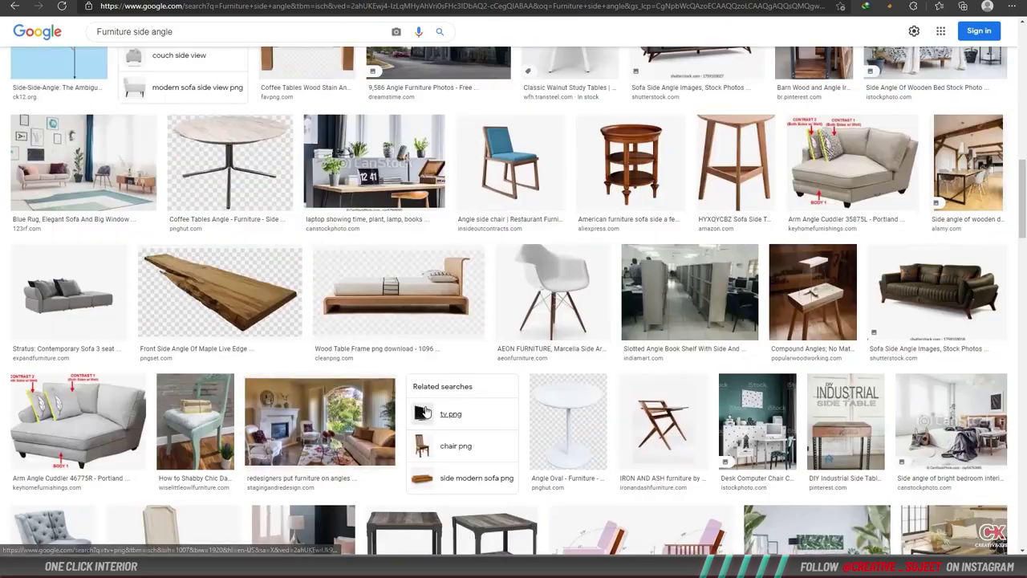
{"action": "scroll", "coordinate": [952, 412], "scroll_direction": "down", "scroll_amount": 5}
{"action": "scroll", "coordinate": [953, 412], "scroll_direction": "down", "scroll_amount": 5}
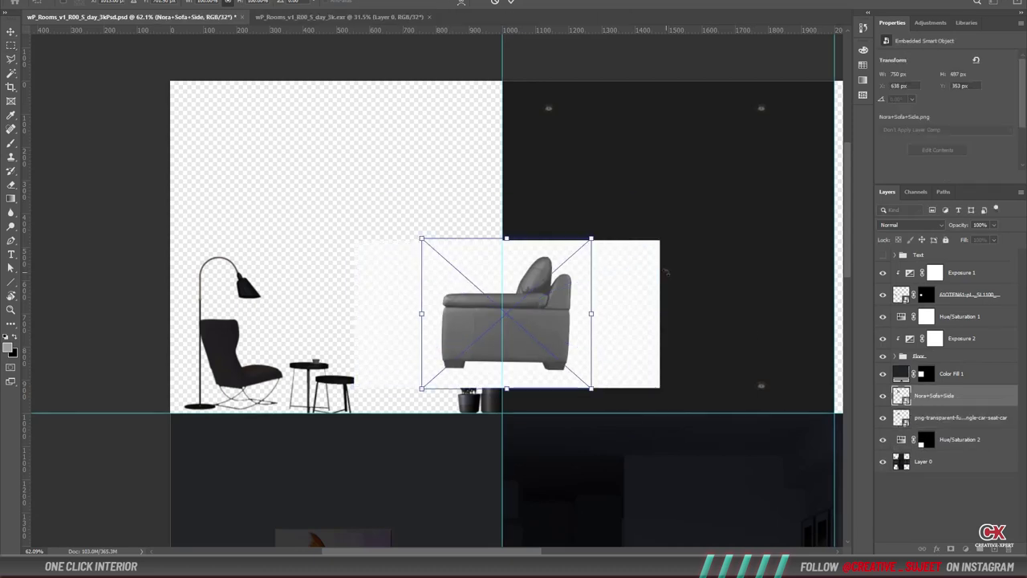
Group the furniture layers as 'Furniture' and paint its mask black to hide the old furniture.
{"action": "key", "text": "ctrl+g"}
{"action": "double_click", "coordinate": [964, 271]}
{"action": "type", "text": "Furni"}
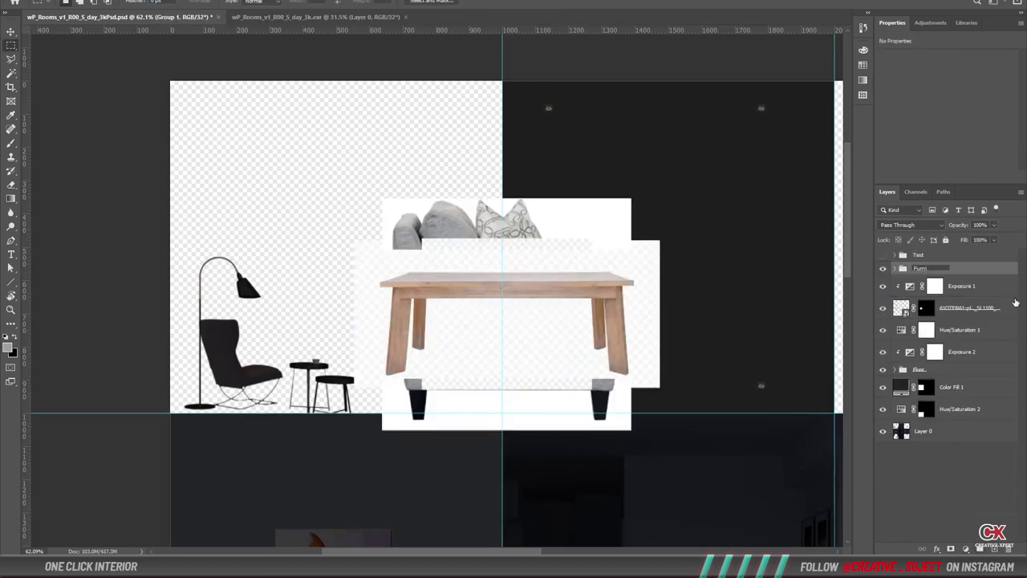
{"action": "type", "text": "ture"}
{"action": "key", "text": "Return"}
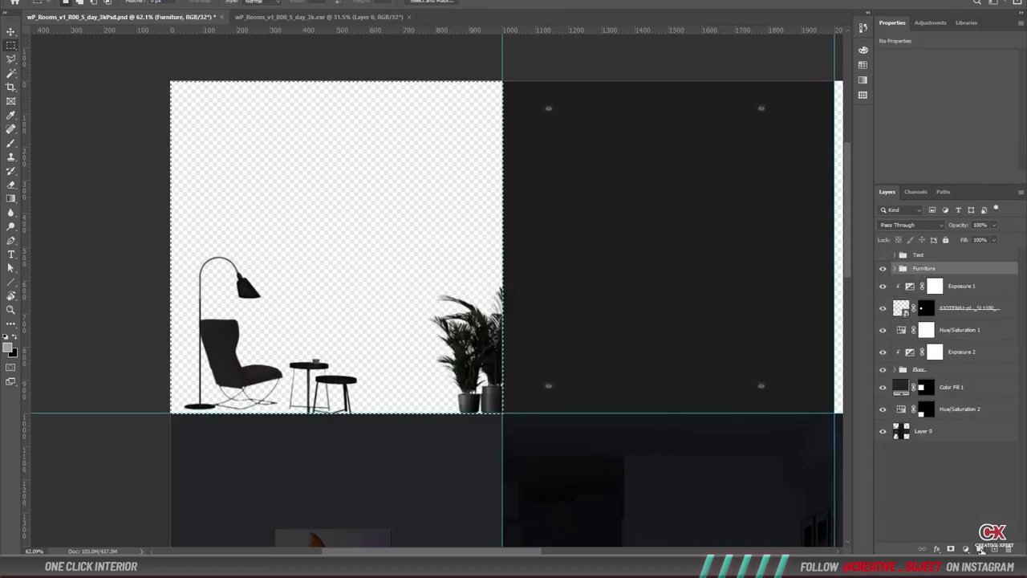
{"action": "left_click", "coordinate": [981, 548]}
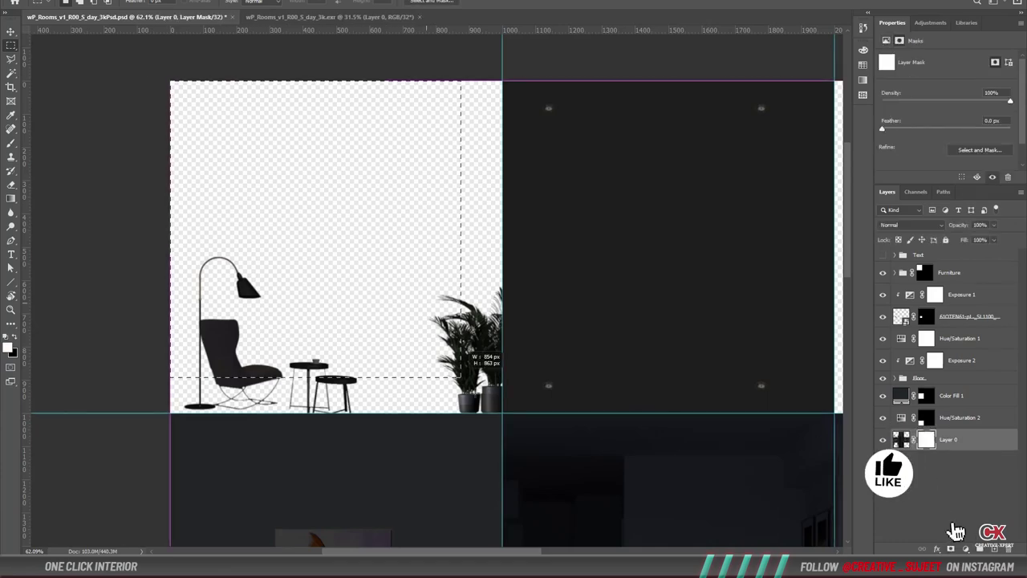
{"action": "key", "text": "ctrl+d"}
{"action": "key", "text": "b"}
{"action": "key", "text": "x"}
{"action": "left_click_drag", "start_coordinate": [192, 325], "coordinate": [485, 371]}
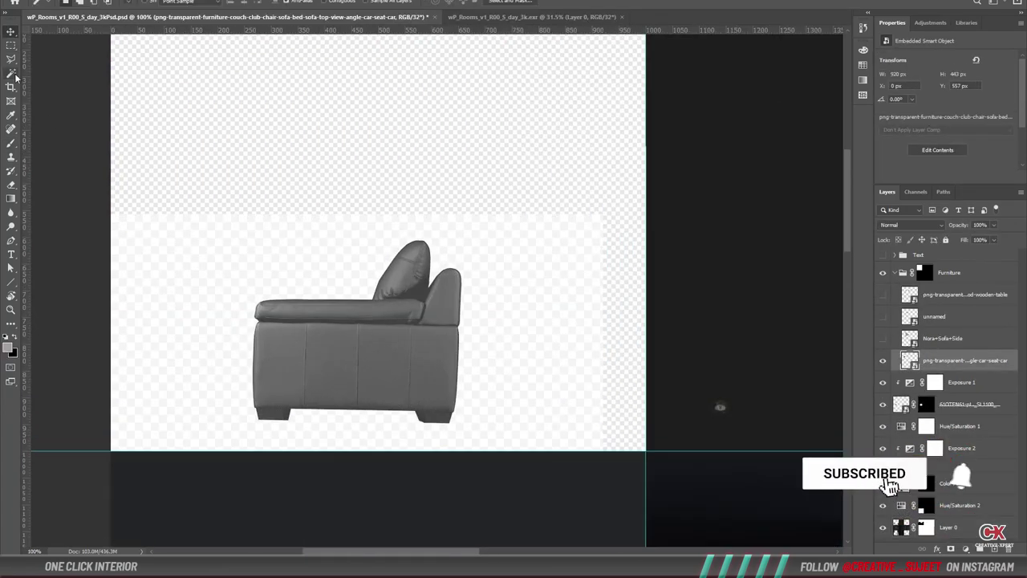
Flip the grey armchair horizontally and move it down and to the right.
{"action": "key", "text": "ctrl+t"}
{"action": "right_click", "coordinate": [394, 309]}
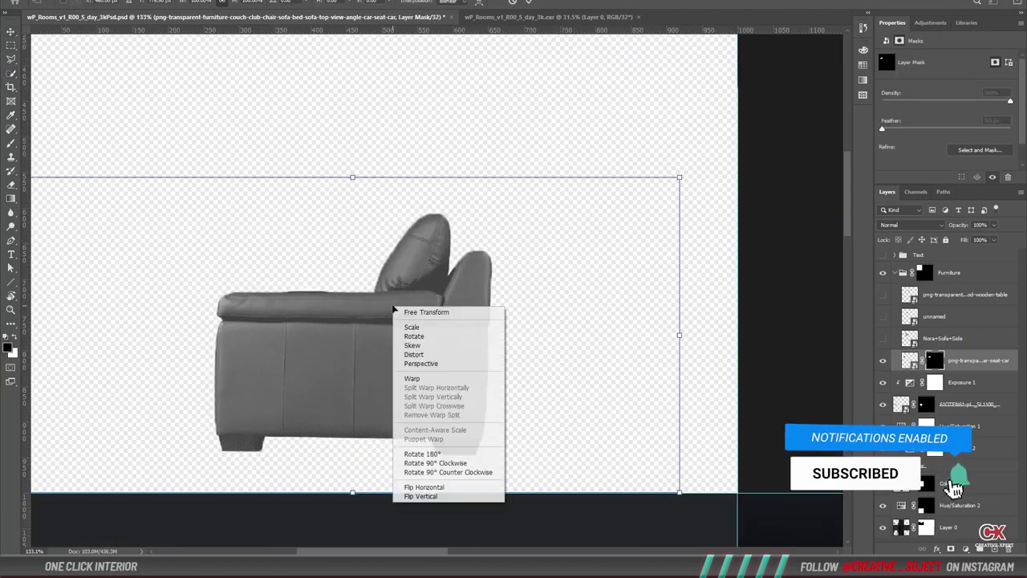
{"action": "left_click", "coordinate": [424, 486]}
{"action": "scroll", "coordinate": [424, 487], "scroll_direction": "down", "scroll_amount": 2, "text": "alt"}
{"action": "left_click_drag", "start_coordinate": [257, 409], "coordinate": [271, 430]}
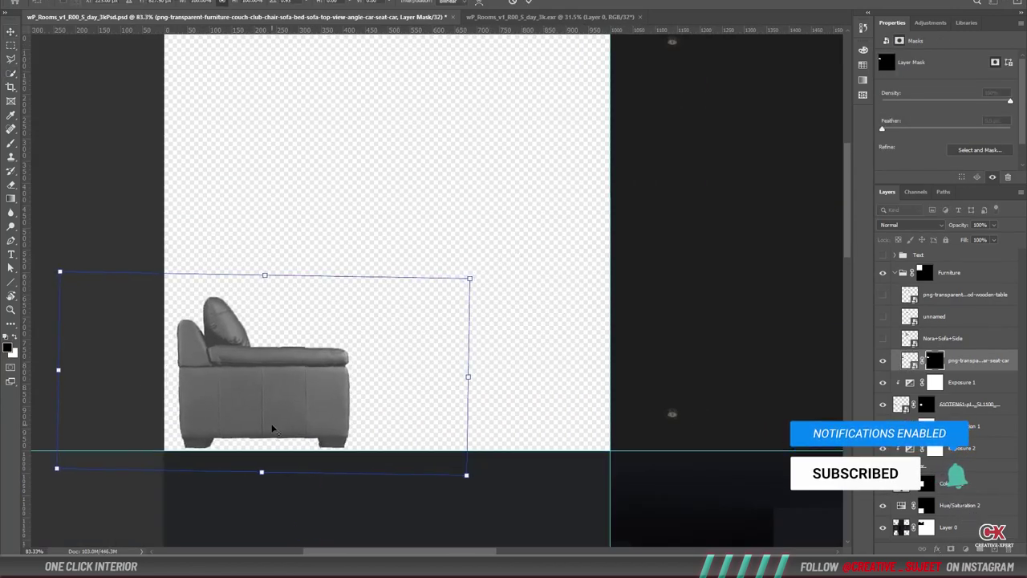
{"action": "scroll", "coordinate": [271, 429], "scroll_direction": "up", "scroll_amount": 2, "text": "alt"}
{"action": "key", "text": "Return"}
Show the sofa layer, mask it to its cutout, and move and scale it onto the floor line.
{"action": "left_click", "coordinate": [883, 316]}
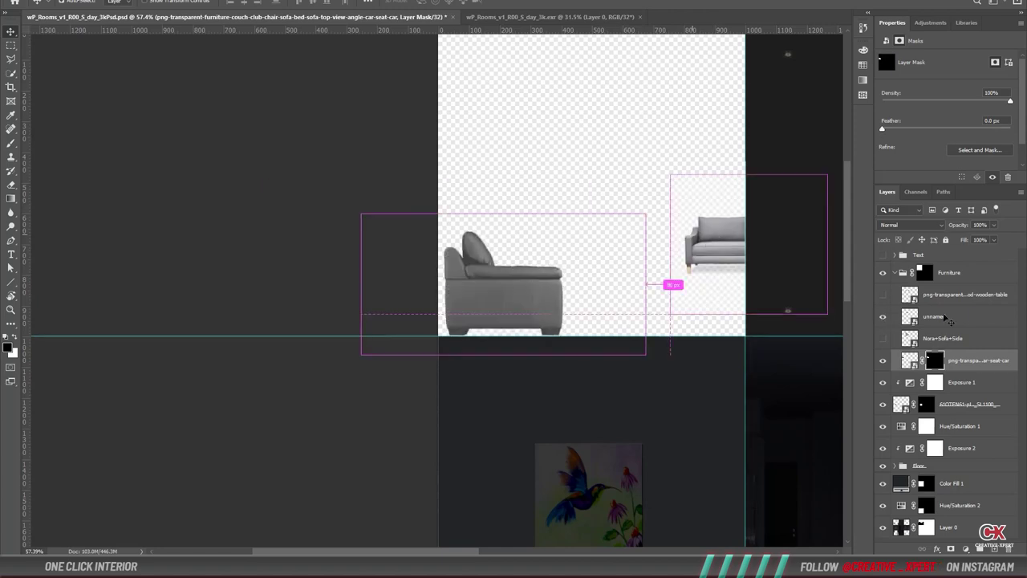
{"action": "scroll", "coordinate": [583, 162], "scroll_direction": "up", "scroll_amount": 3, "text": "alt"}
{"action": "left_click", "coordinate": [966, 549]}
{"action": "left_click_drag", "start_coordinate": [582, 209], "coordinate": [683, 340]}
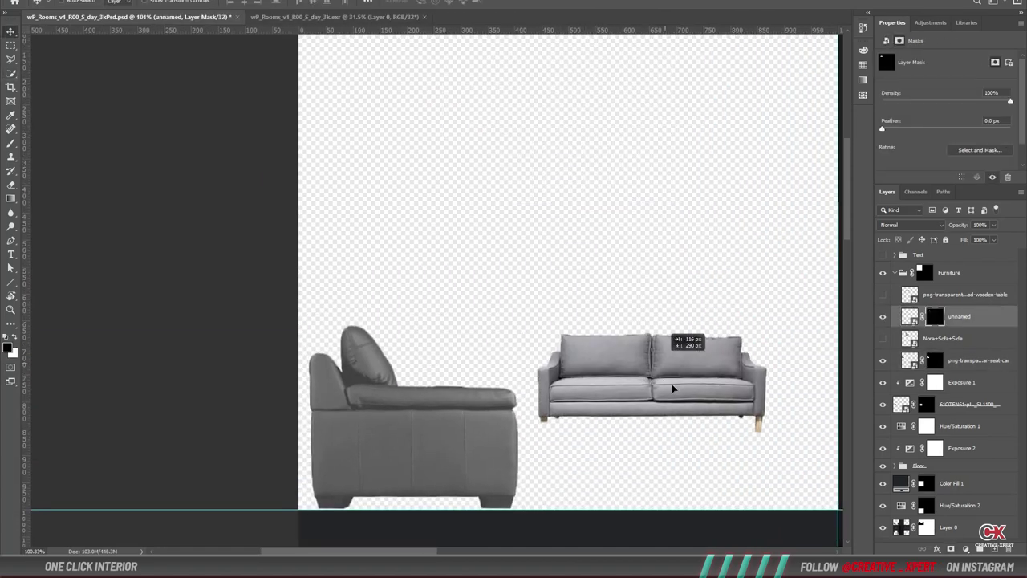
{"action": "key", "text": "ctrl+t"}
{"action": "mouse_move", "coordinate": [654, 271]}
{"action": "left_mouse_down"}
{"action": "mouse_move", "coordinate": [662, 215]}
{"action": "mouse_move", "coordinate": [557, 280]}
{"action": "left_mouse_up"}
{"action": "left_click_drag", "start_coordinate": [642, 236], "coordinate": [637, 240]}
{"action": "key", "text": "Return"}
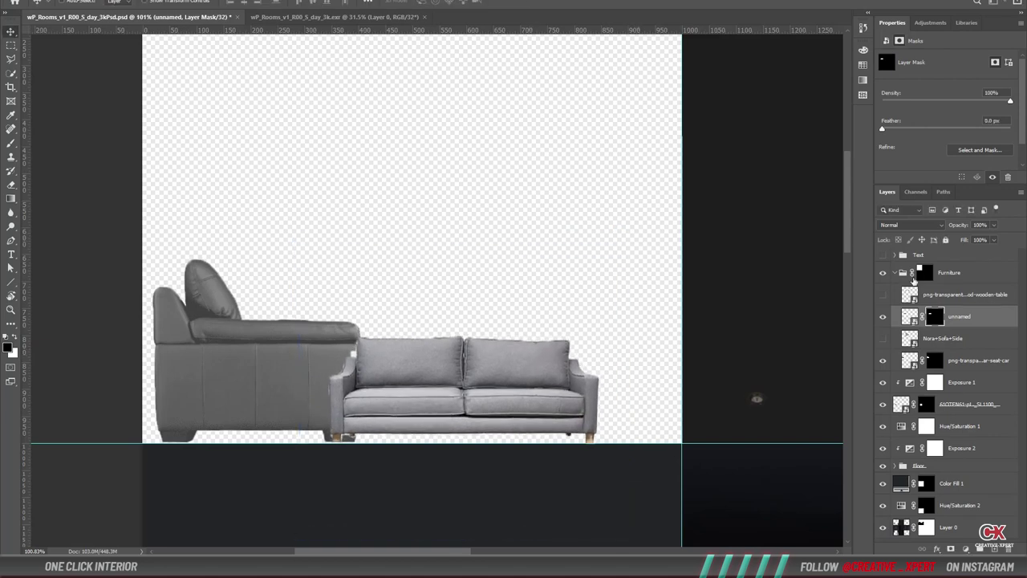
Shrink and reposition the armchair, recheck the sofa's size, and zoom out to the whole left wall.
{"action": "left_click", "coordinate": [975, 360]}
{"action": "key", "text": "ctrl+t"}
{"action": "left_click_drag", "start_coordinate": [31, 225], "coordinate": [126, 286], "text": "alt"}
{"action": "left_click_drag", "start_coordinate": [247, 334], "coordinate": [266, 403]}
{"action": "key", "text": "Return"}
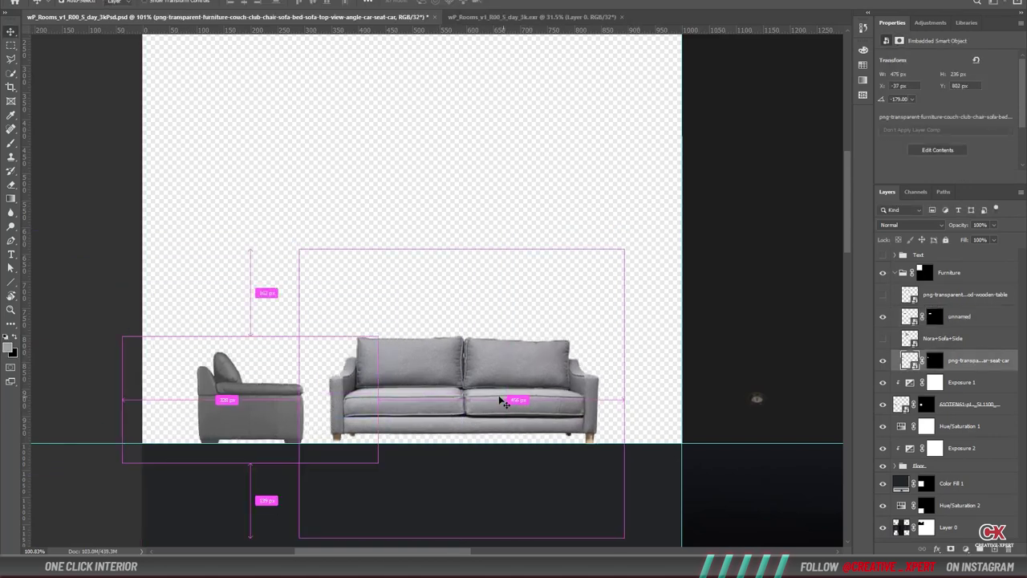
{"action": "left_click", "coordinate": [500, 401], "text": "ctrl"}
{"action": "key", "text": "ctrl+t"}
{"action": "key", "text": "Return"}
{"action": "key", "text": "ctrl+minus"}
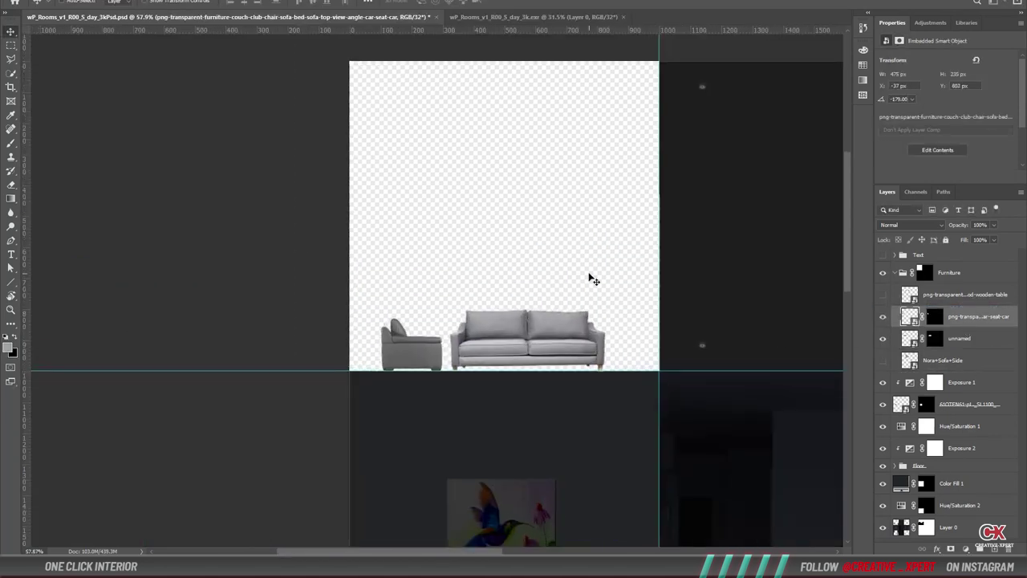
Search Google Images for 'plants side view png' and copy a potted plant image.
{"action": "key", "text": "alt+Tab"}
{"action": "triple_click", "coordinate": [241, 32]}
{"action": "type", "text": "plant"}
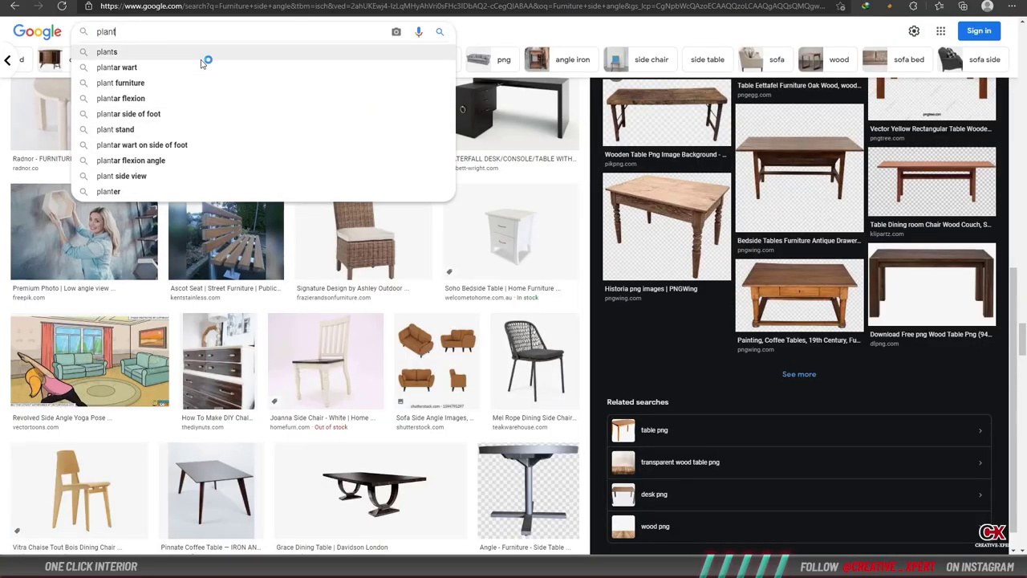
{"action": "left_click", "coordinate": [201, 53]}
{"action": "left_click", "coordinate": [193, 40]}
{"action": "type", "text": "side view png"}
{"action": "key", "text": "Return"}
{"action": "left_click", "coordinate": [438, 176]}
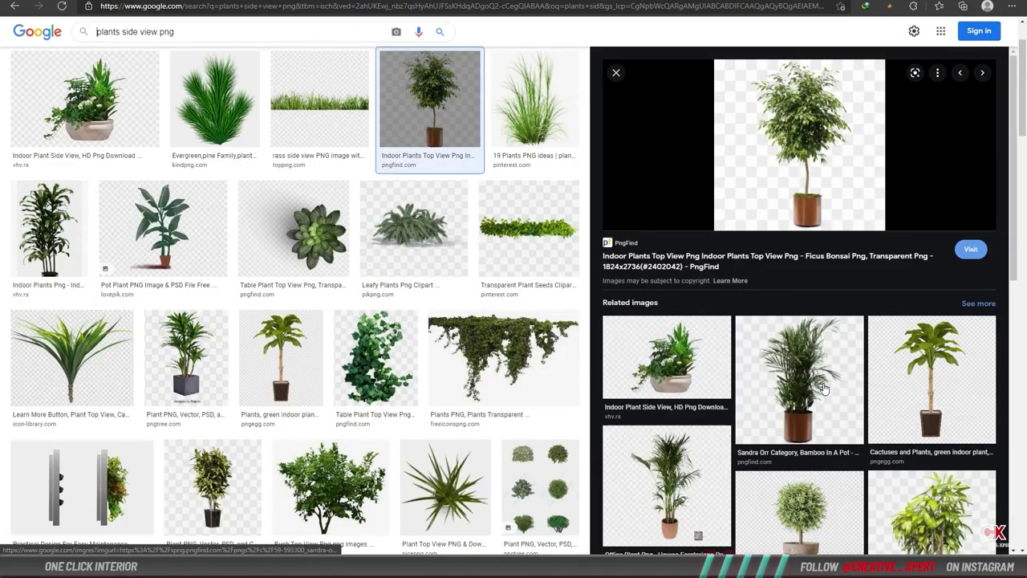
{"action": "right_click", "coordinate": [666, 164]}
{"action": "left_click", "coordinate": [783, 333]}
{"action": "key", "text": "alt+Tab"}
Paste the plant image and cut it out with Quick Select and a layer mask.
{"action": "key", "text": "ctrl+v"}
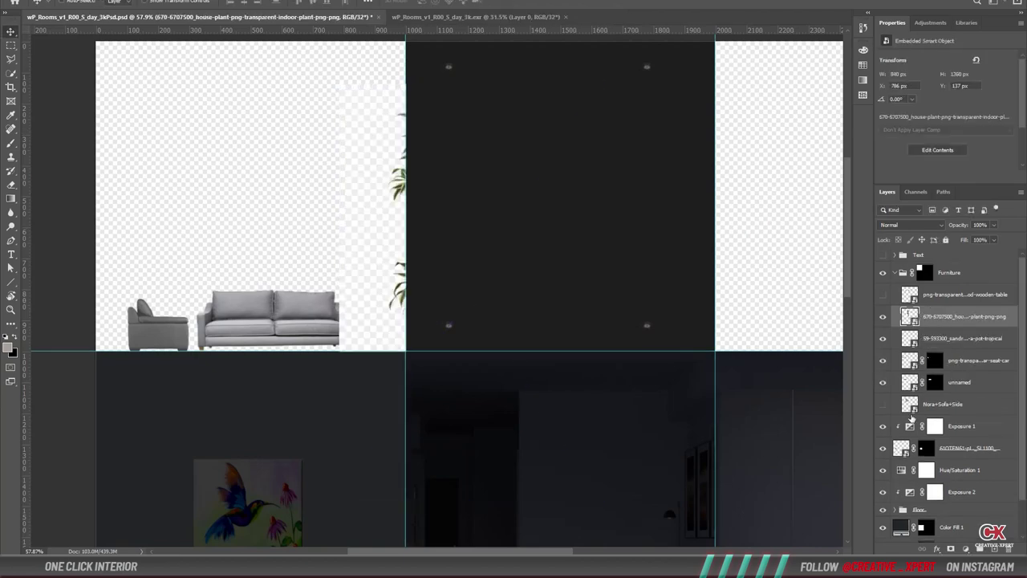
{"action": "left_click_drag", "start_coordinate": [366, 263], "coordinate": [211, 245]}
{"action": "scroll", "coordinate": [210, 244], "scroll_direction": "up", "scroll_amount": 3, "text": "alt"}
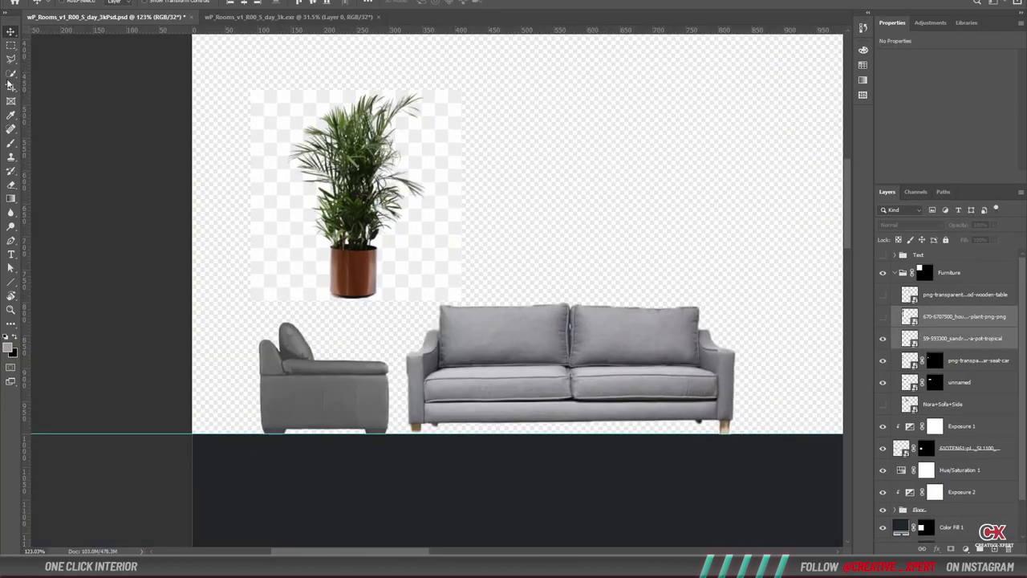
{"action": "key", "text": "w"}
{"action": "scroll", "coordinate": [210, 245], "scroll_direction": "up", "scroll_amount": 3, "text": "alt"}
{"action": "left_click", "coordinate": [309, 1]}
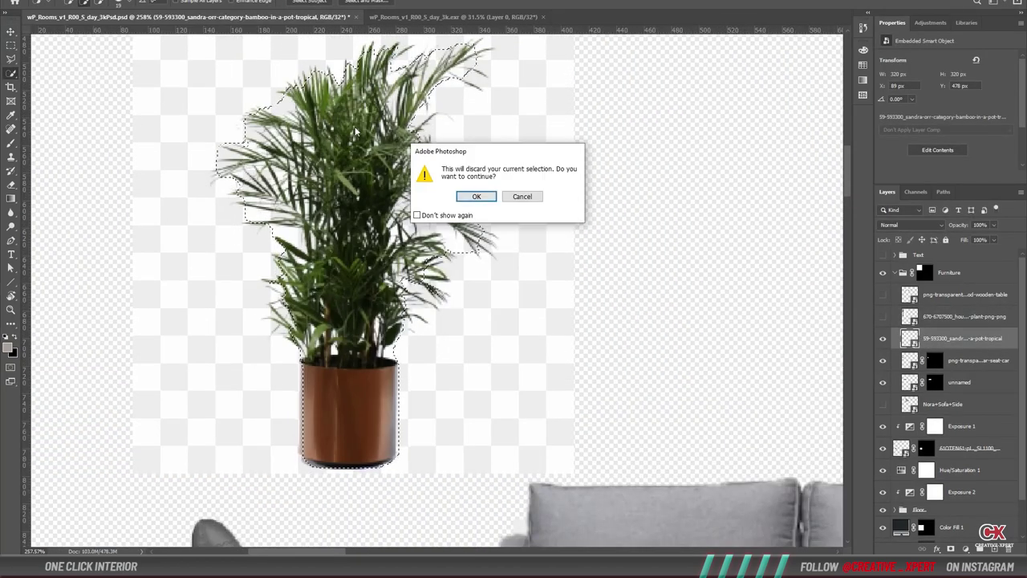
{"action": "left_click", "coordinate": [473, 197]}
{"action": "left_click", "coordinate": [951, 549]}
Move the plant behind the armchair and shrink it.
{"action": "key", "text": "v"}
{"action": "scroll", "coordinate": [366, 321], "scroll_direction": "down", "scroll_amount": 3, "text": "alt"}
{"action": "left_click_drag", "start_coordinate": [362, 265], "coordinate": [365, 423]}
{"action": "key", "text": "ctrl+bracketleft"}
{"action": "key", "text": "ctrl+bracketleft"}
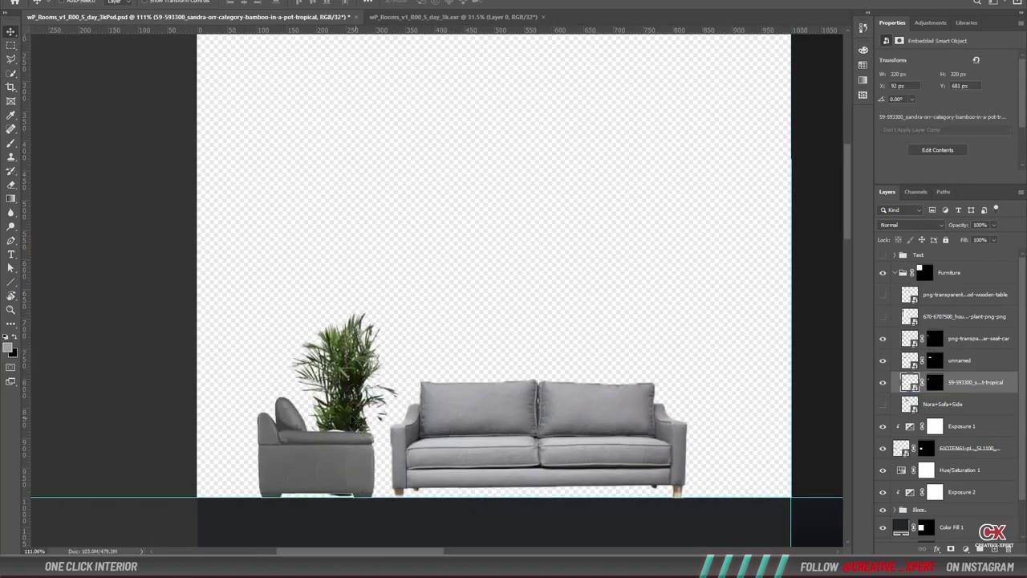
{"action": "key", "text": "ctrl+t"}
{"action": "left_click_drag", "start_coordinate": [249, 306], "coordinate": [294, 352]}
{"action": "left_click", "coordinate": [965, 549]}
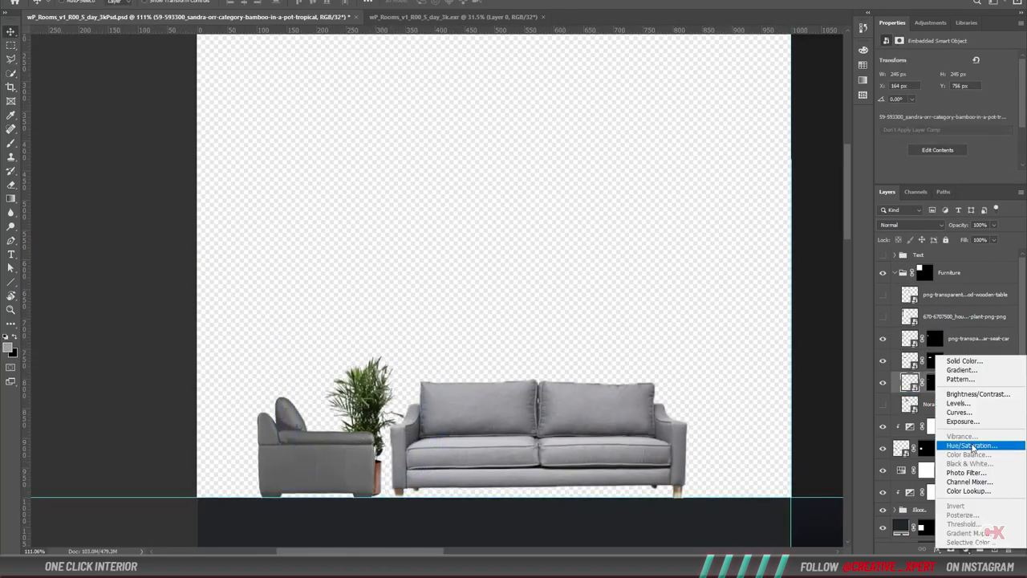
Add a Hue/Saturation adjustment lowering the plant's saturation and lightness.
{"action": "left_click", "coordinate": [975, 446]}
{"action": "left_click_drag", "start_coordinate": [946, 120], "coordinate": [927, 120]}
{"action": "left_click_drag", "start_coordinate": [946, 139], "coordinate": [937, 143]}
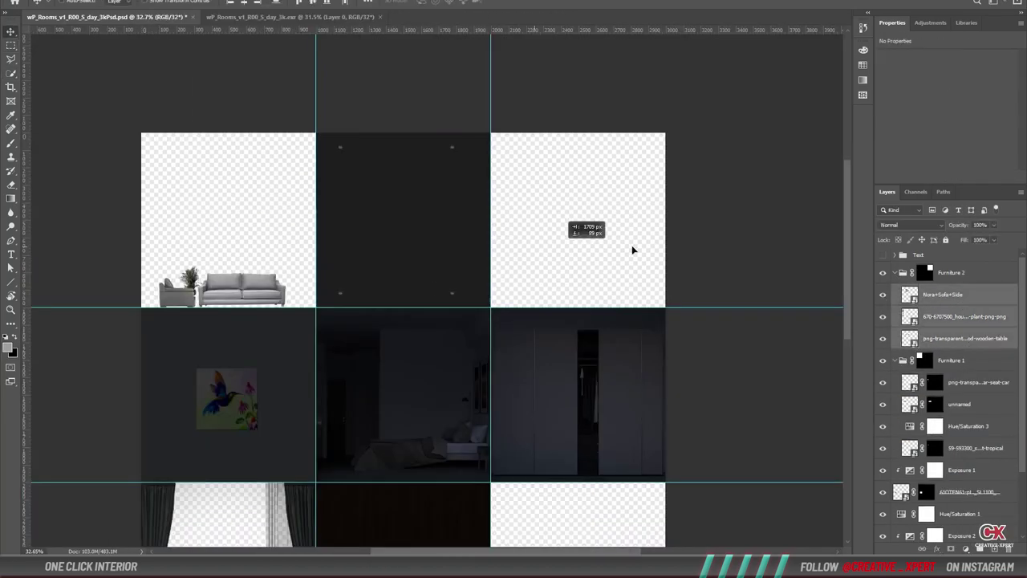
Scale and skew the wooden table onto the floor line and shrink the tall plant.
{"action": "left_click", "coordinate": [969, 340]}
{"action": "scroll", "coordinate": [575, 157], "scroll_direction": "up", "scroll_amount": 5, "text": "alt"}
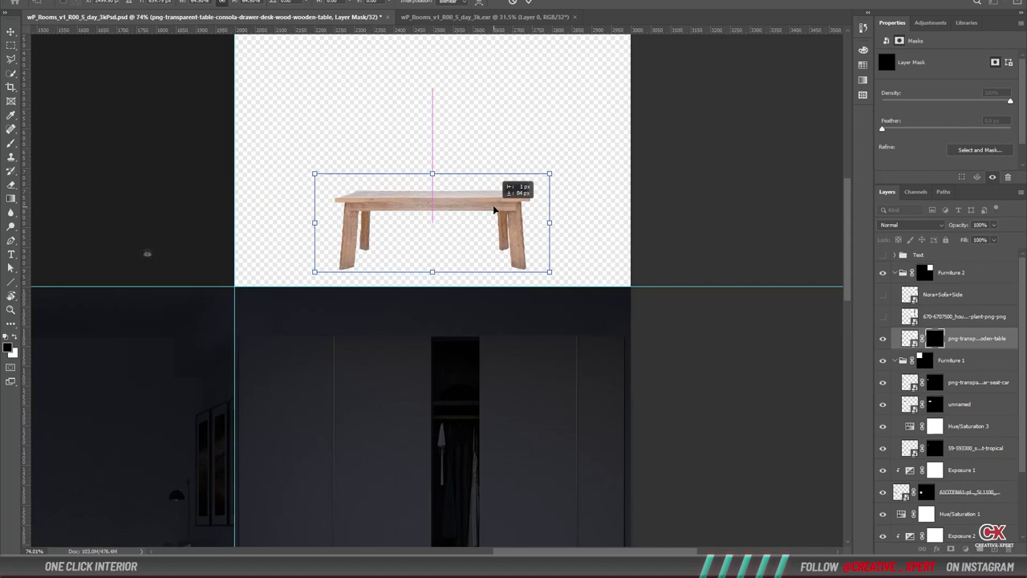
{"action": "left_click_drag", "start_coordinate": [494, 209], "coordinate": [524, 273]}
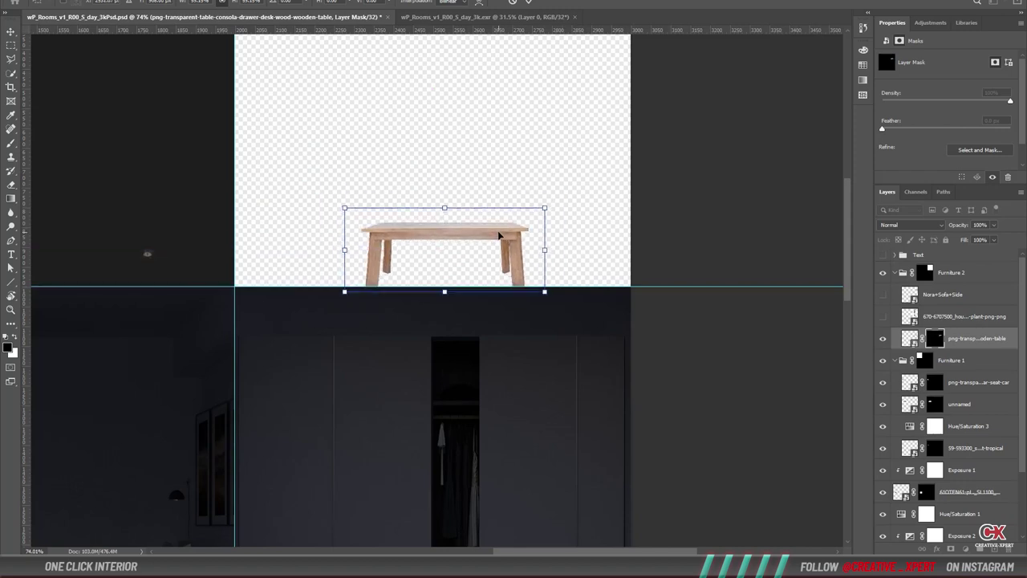
{"action": "left_click_drag", "start_coordinate": [546, 208], "coordinate": [549, 225]}
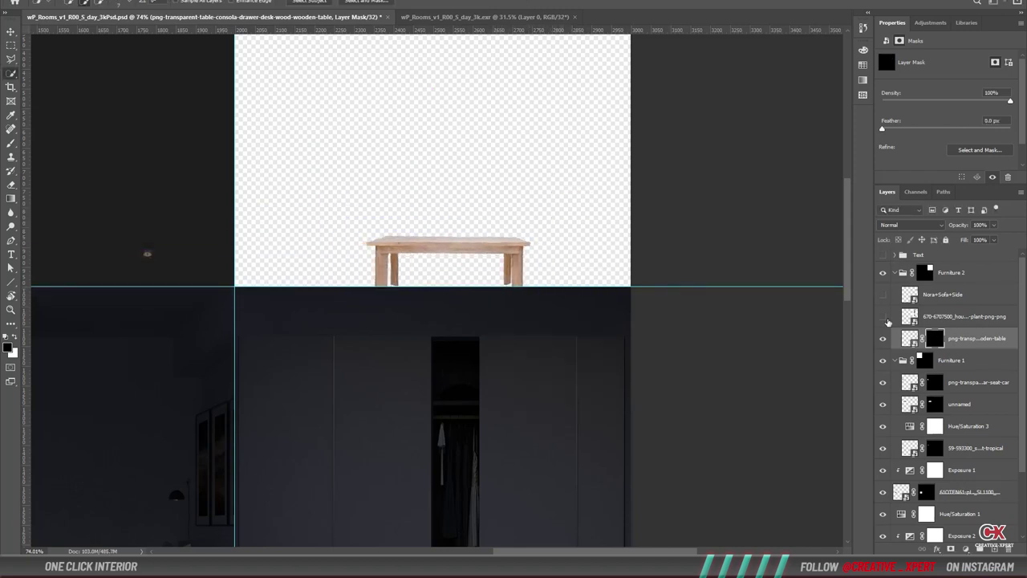
{"action": "key", "text": "Return"}
{"action": "scroll", "coordinate": [494, 199], "scroll_direction": "up", "scroll_amount": 2, "text": "alt"}
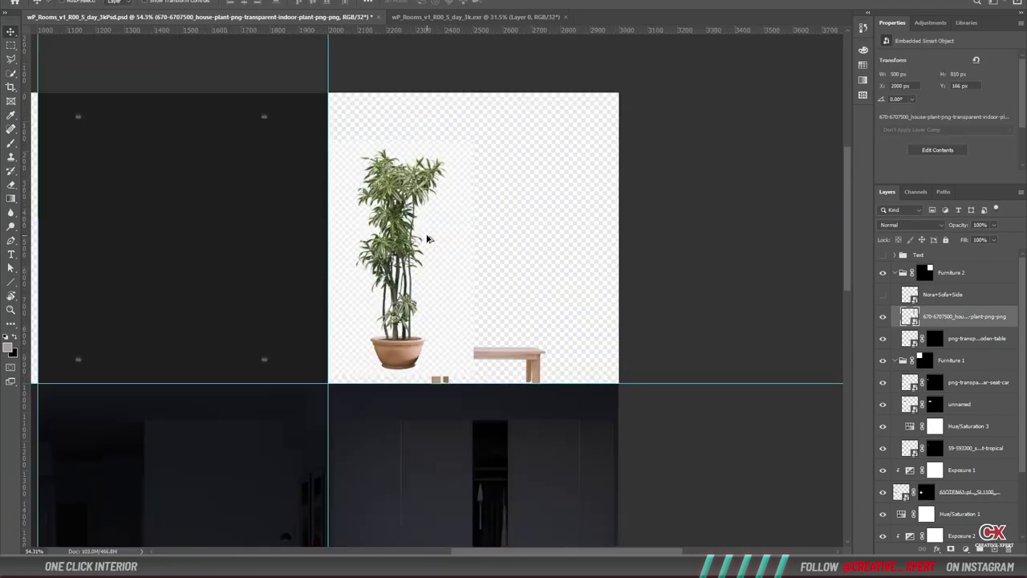
{"action": "left_click_drag", "start_coordinate": [484, 186], "coordinate": [425, 273]}
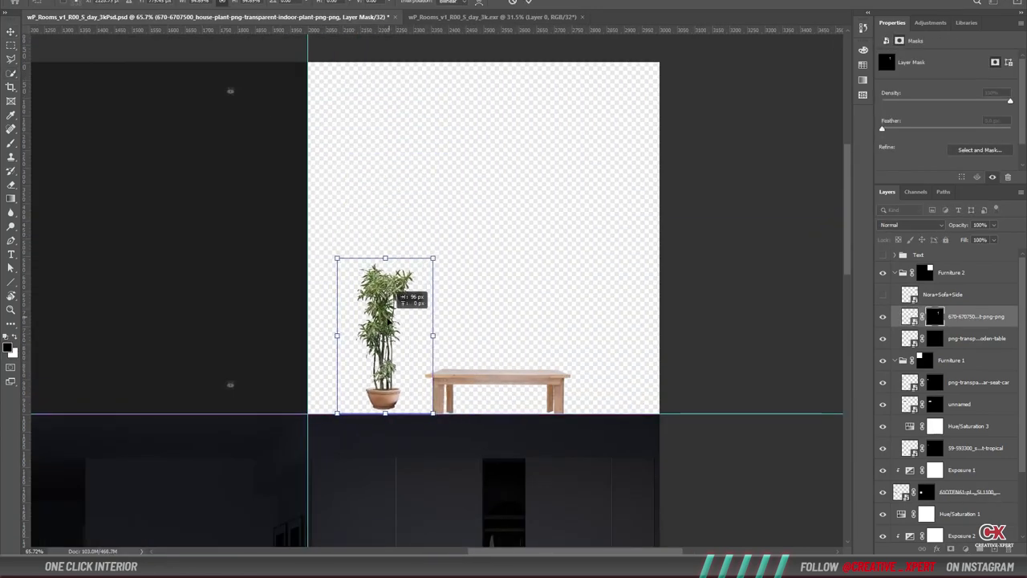
{"action": "key", "text": "Return"}
Mask the Nora sofa armchair, flip it horizontally, and scale it beside the table.
{"action": "left_click_drag", "start_coordinate": [762, 327], "coordinate": [413, 237]}
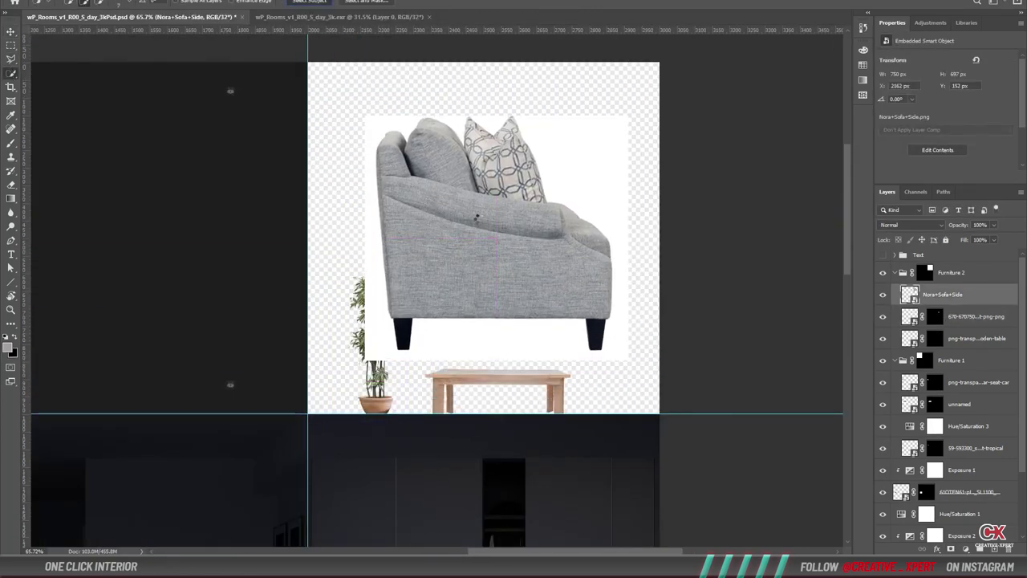
{"action": "left_click", "coordinate": [963, 549]}
{"action": "key", "text": "ctrl+t"}
{"action": "right_click", "coordinate": [545, 255]}
{"action": "left_click", "coordinate": [577, 452]}
{"action": "left_click_drag", "start_coordinate": [631, 362], "coordinate": [517, 259]}
{"action": "left_click_drag", "start_coordinate": [481, 224], "coordinate": [613, 374]}
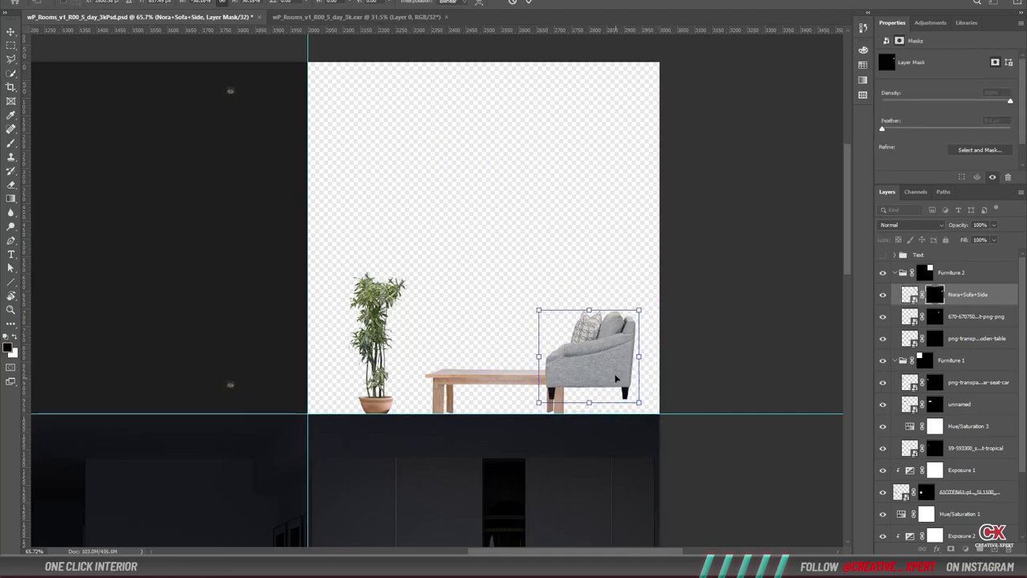
{"action": "scroll", "coordinate": [573, 318], "scroll_direction": "down", "scroll_amount": 2, "text": "alt"}
{"action": "scroll", "coordinate": [573, 318], "scroll_direction": "up", "scroll_amount": 1, "text": "alt"}
{"action": "key", "text": "Return"}
Shift the table right, add a copy of the small plant, and darken with Exposure around -3.9.
{"action": "left_click_drag", "start_coordinate": [573, 318], "coordinate": [581, 319]}
{"action": "left_click_drag", "start_coordinate": [691, 324], "coordinate": [709, 333]}
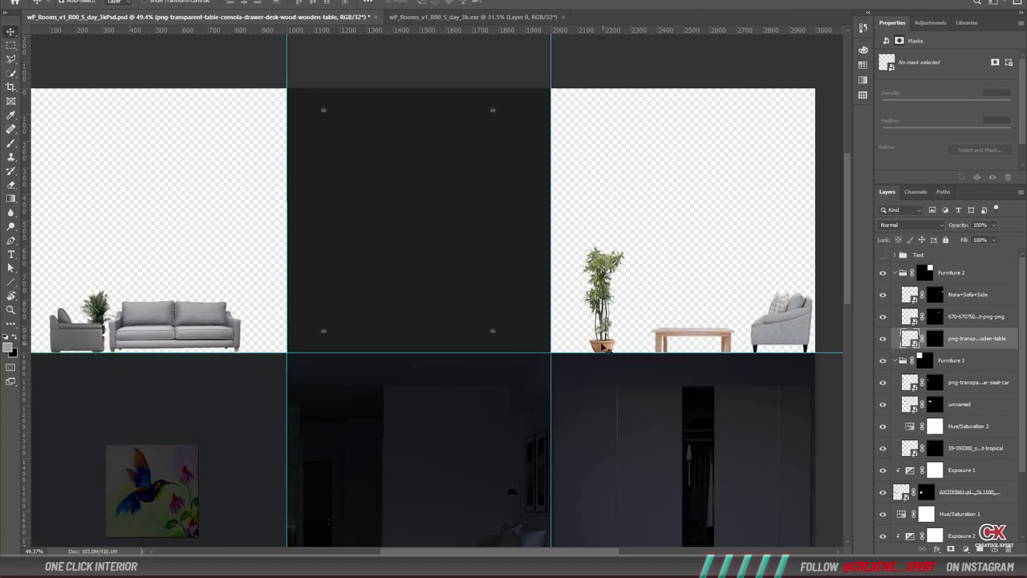
{"action": "left_click_drag", "start_coordinate": [622, 305], "coordinate": [628, 322], "text": "alt"}
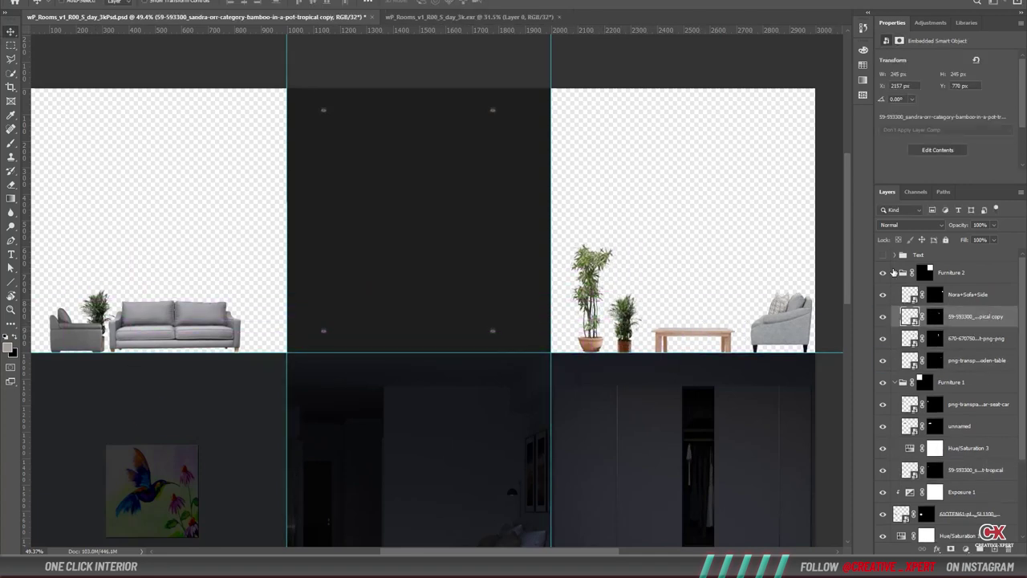
{"action": "left_click_drag", "start_coordinate": [946, 85], "coordinate": [908, 85]}
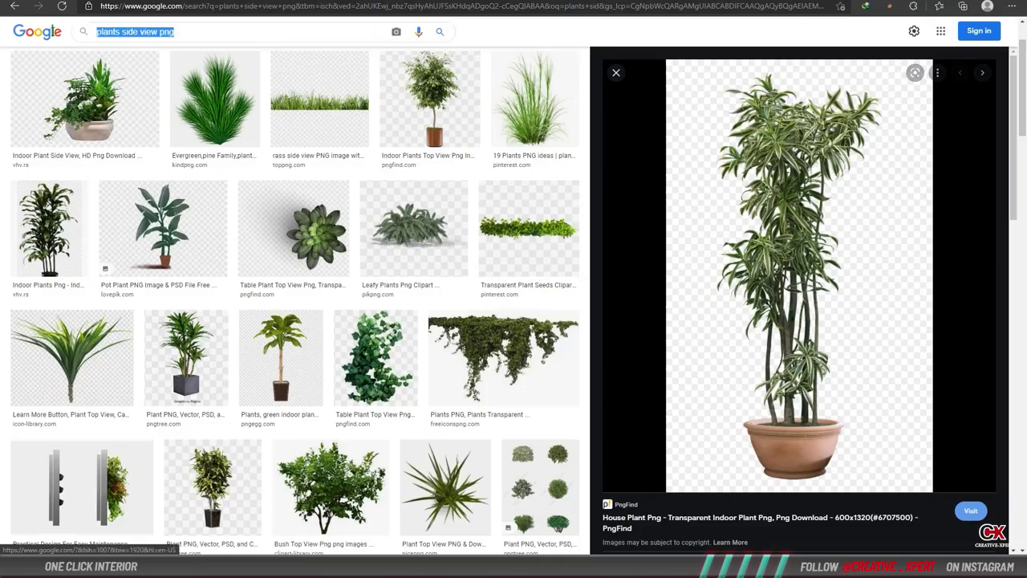
Search Google Images for 'people png' and copy the image of a woman and girl walking.
{"action": "type", "text": "people png"}
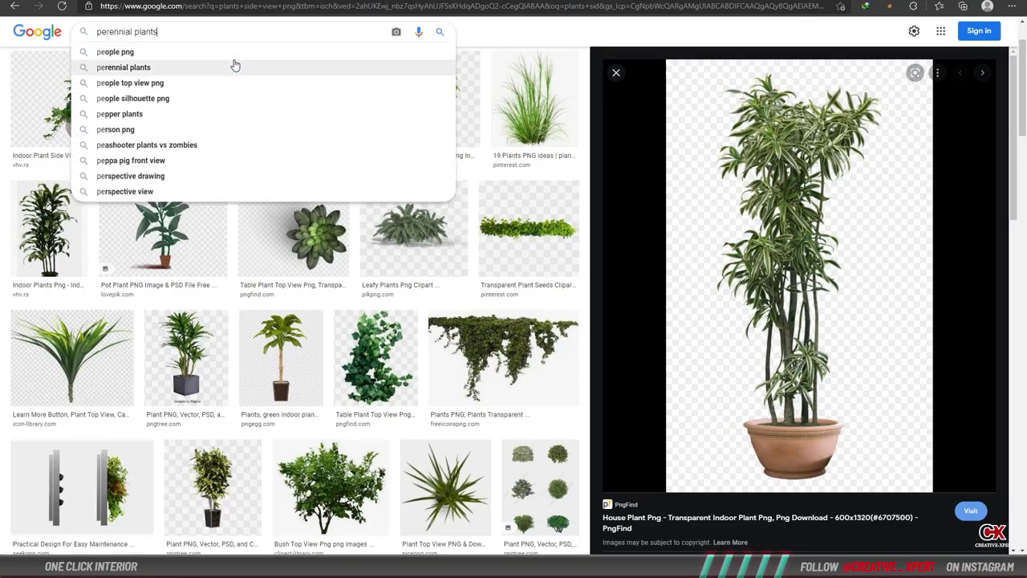
{"action": "key", "text": "Return"}
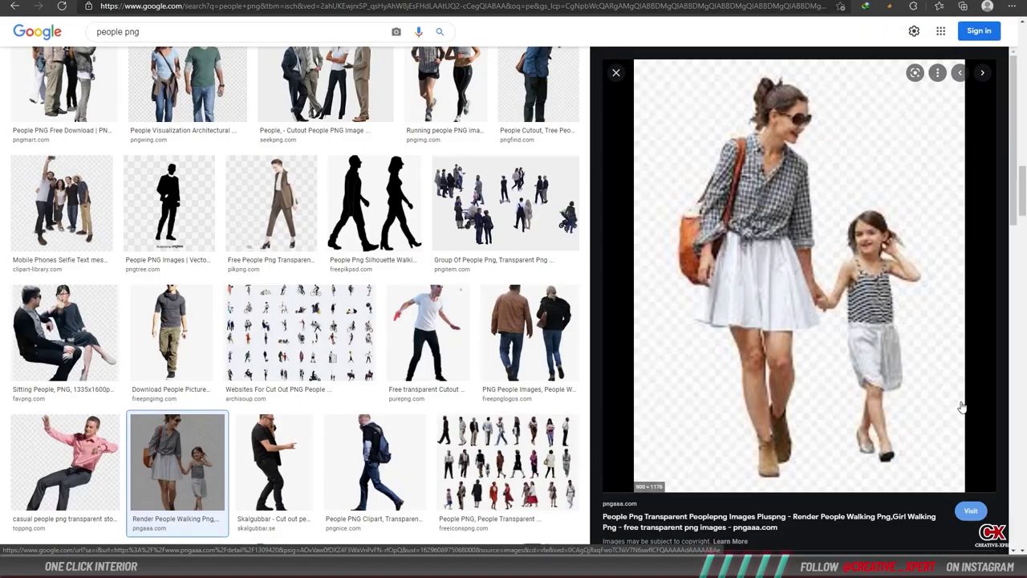
{"action": "right_click", "coordinate": [888, 225]}
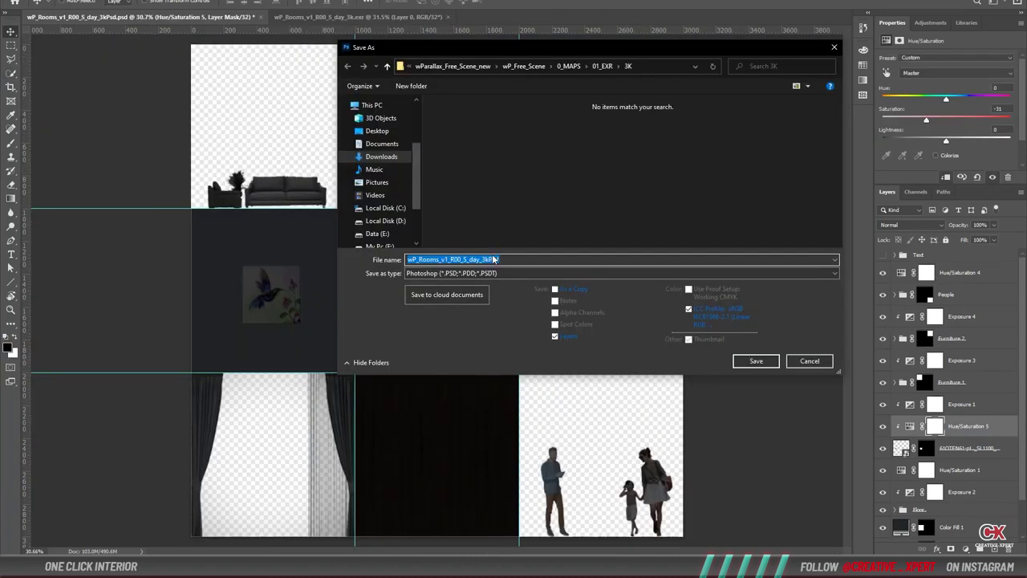
Save the room map with _01 appended to its name as an OpenEXR (*.EXR) file.
{"action": "key", "text": "BackSpace"}
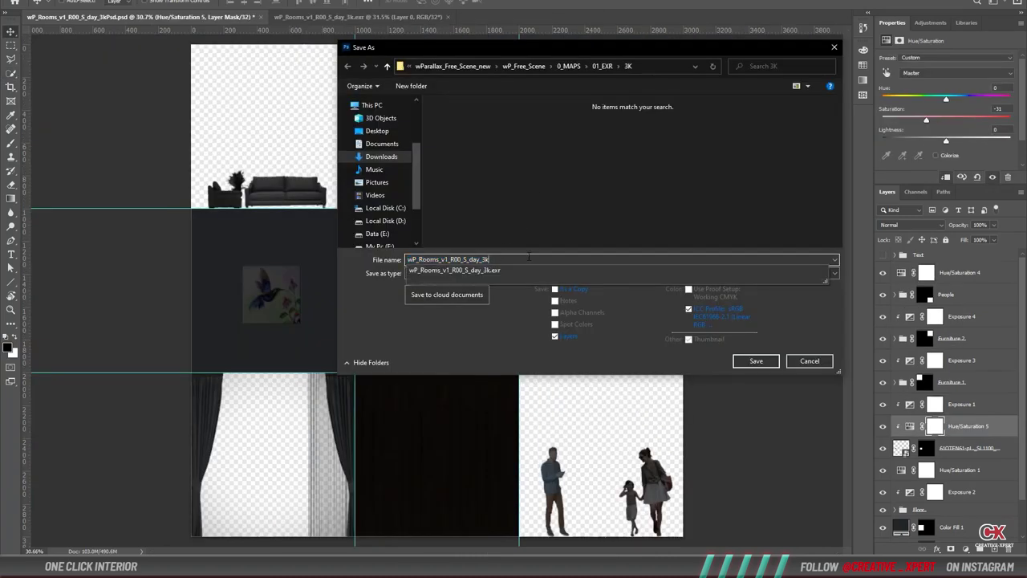
{"action": "type", "text": "_01"}
{"action": "left_click", "coordinate": [498, 273]}
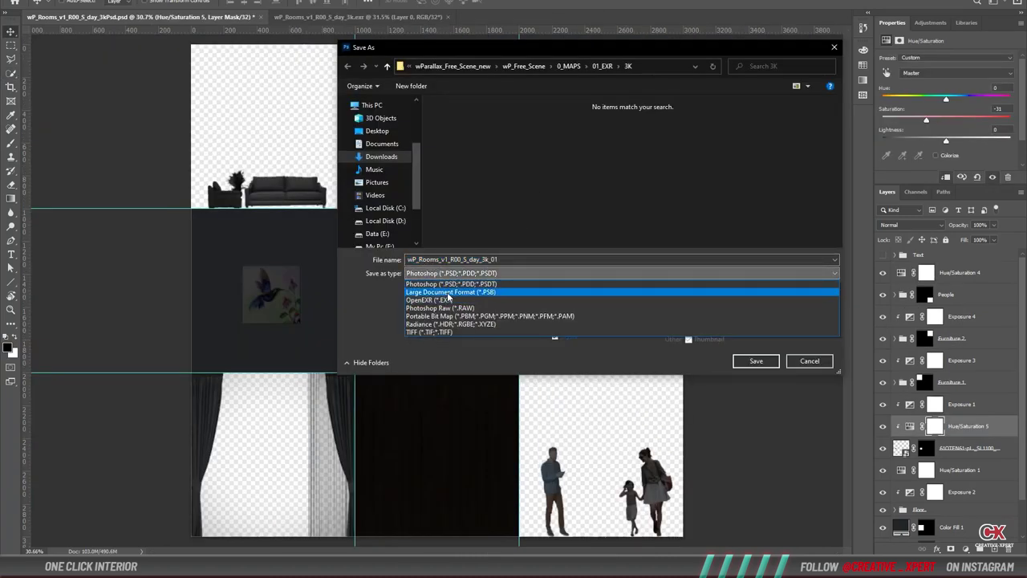
{"action": "left_click", "coordinate": [497, 300]}
{"action": "left_click", "coordinate": [777, 361]}
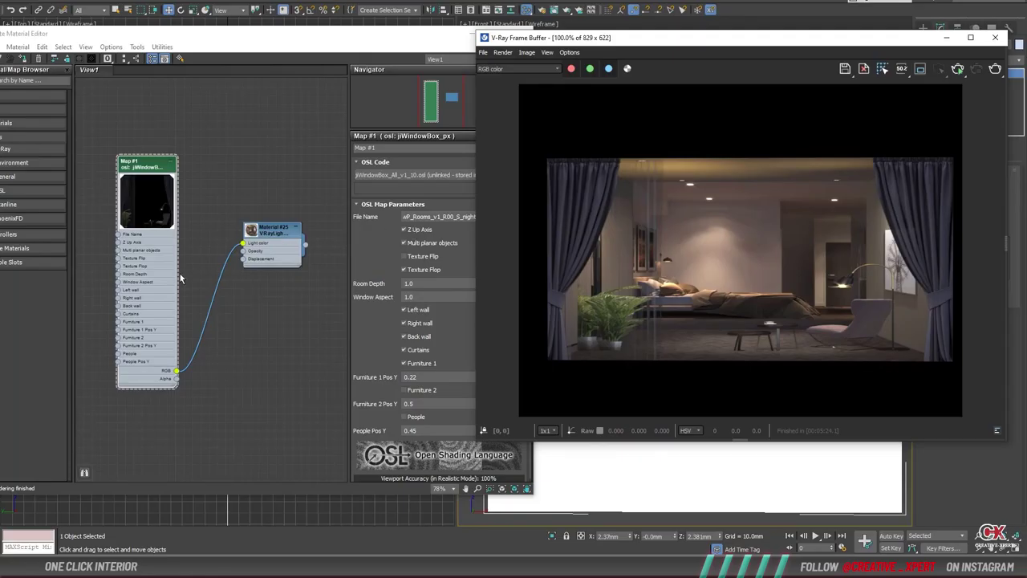
Set the OSL map's File Name to wP_Rooms_v1_R00_S_day_3k_01 and restart the V-Ray render.
{"action": "left_click", "coordinate": [150, 175]}
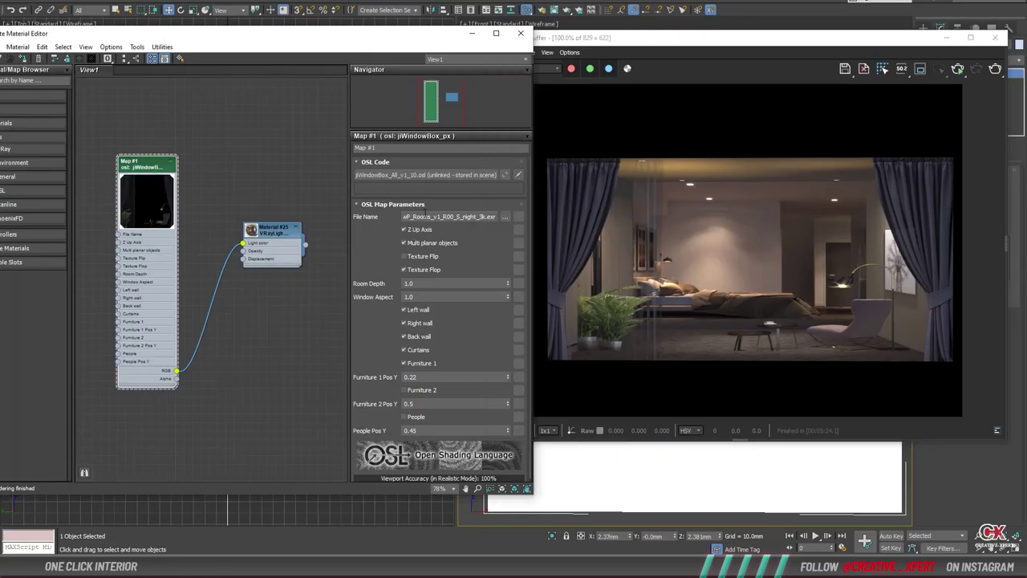
{"action": "left_click", "coordinate": [504, 218]}
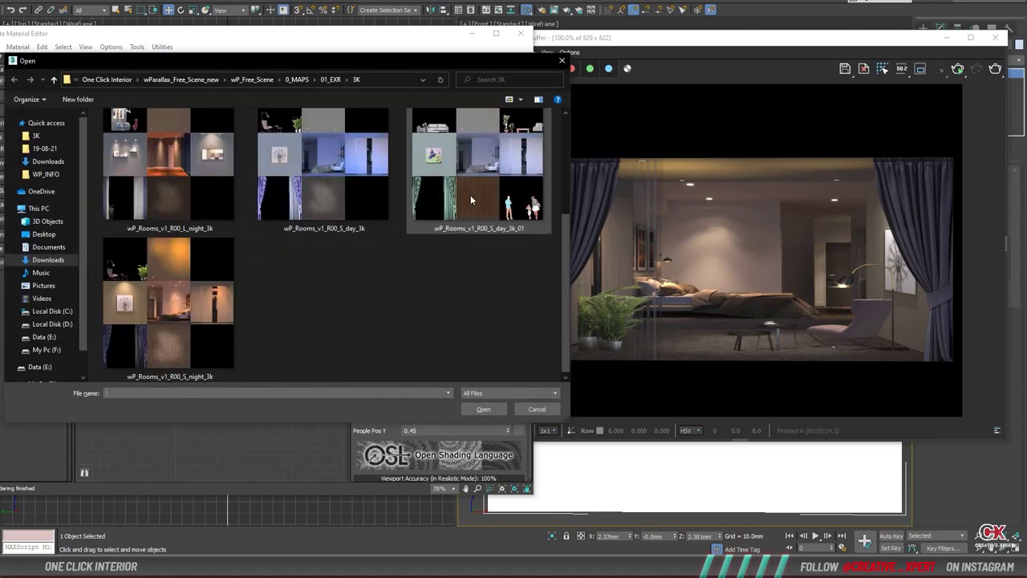
{"action": "left_click", "coordinate": [470, 196]}
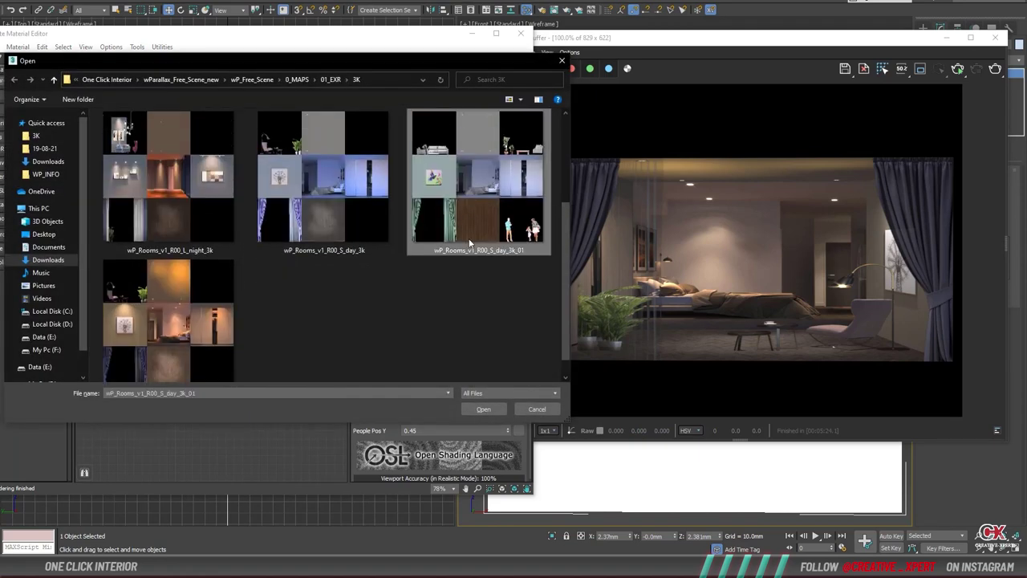
{"action": "left_click", "coordinate": [485, 408]}
{"action": "left_click", "coordinate": [958, 70]}
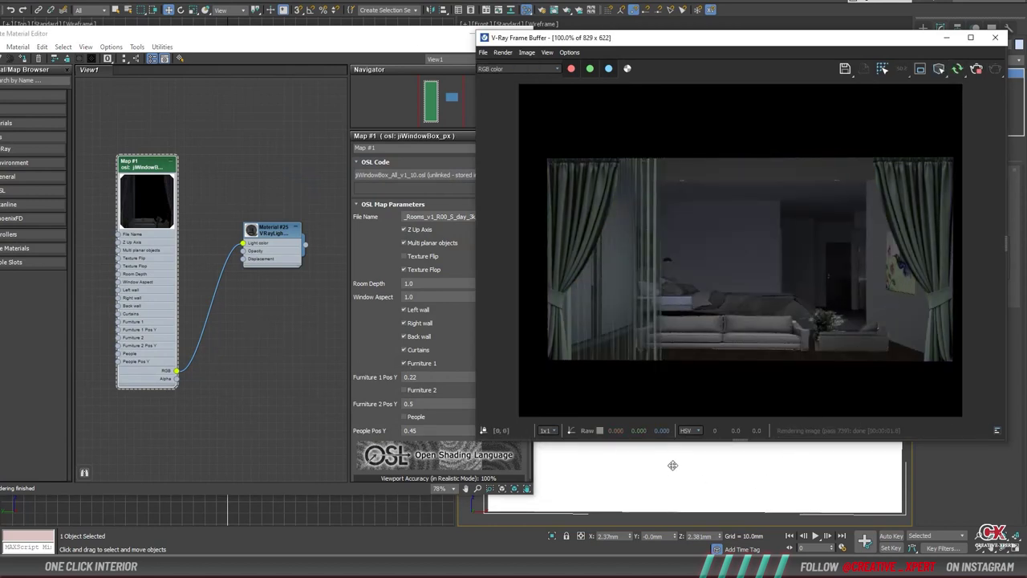
Raise Furniture 1 Pos Y to 0.84, then turn it off and set Furniture 2 Pos Y to 0.56.
{"action": "mouse_move", "coordinate": [672, 465]}
{"action": "middle_mouse_down", "text": "alt"}
{"action": "mouse_move", "coordinate": [670, 498]}
{"action": "mouse_move", "coordinate": [660, 490]}
{"action": "mouse_move", "coordinate": [707, 484]}
{"action": "mouse_move", "coordinate": [663, 468]}
{"action": "middle_mouse_up", "text": "alt"}
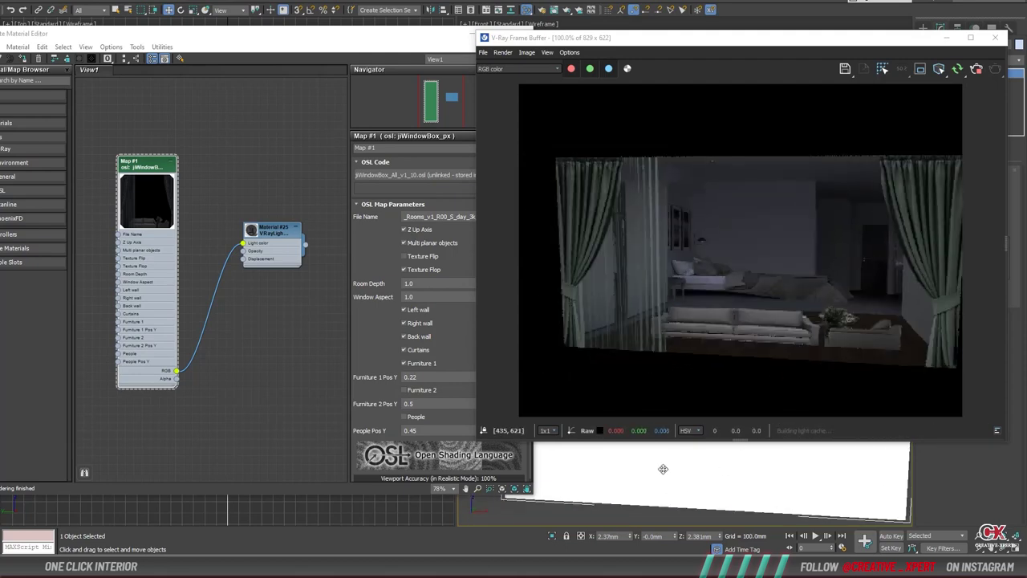
{"action": "left_click_drag", "start_coordinate": [385, 43], "coordinate": [356, 43]}
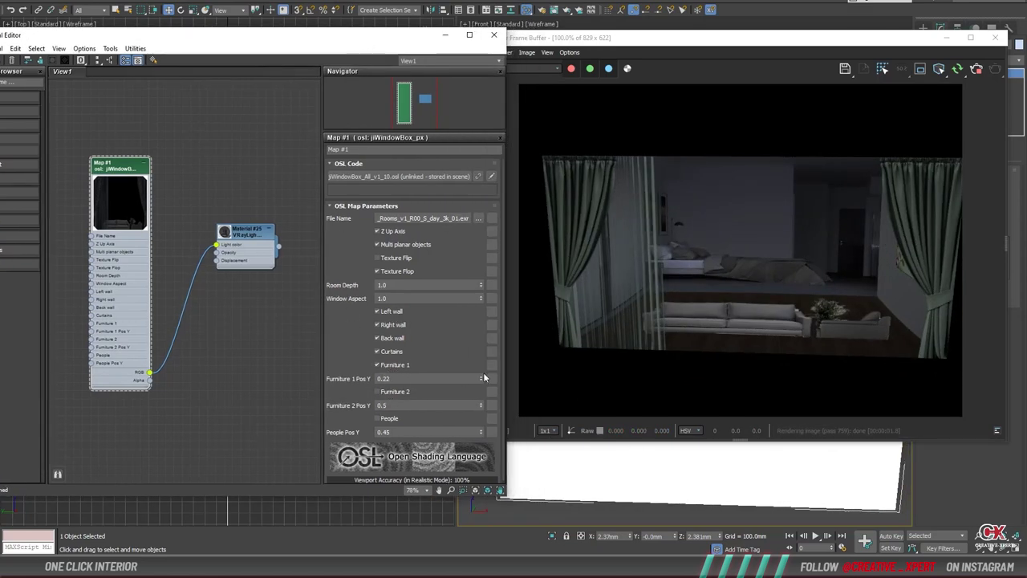
{"action": "left_click_drag", "start_coordinate": [480, 385], "coordinate": [482, 349]}
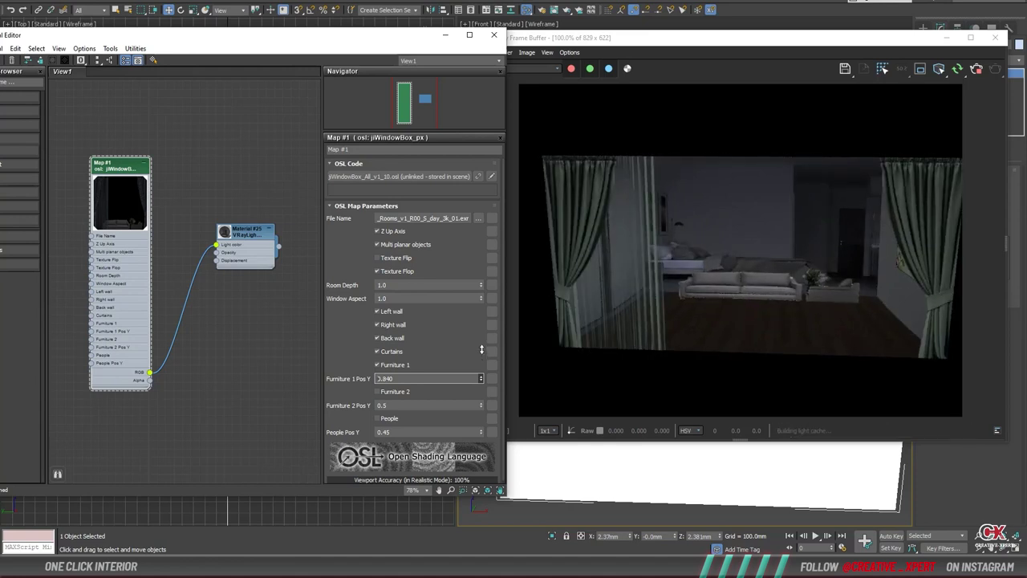
{"action": "scroll", "coordinate": [773, 329], "scroll_direction": "up", "scroll_amount": 2}
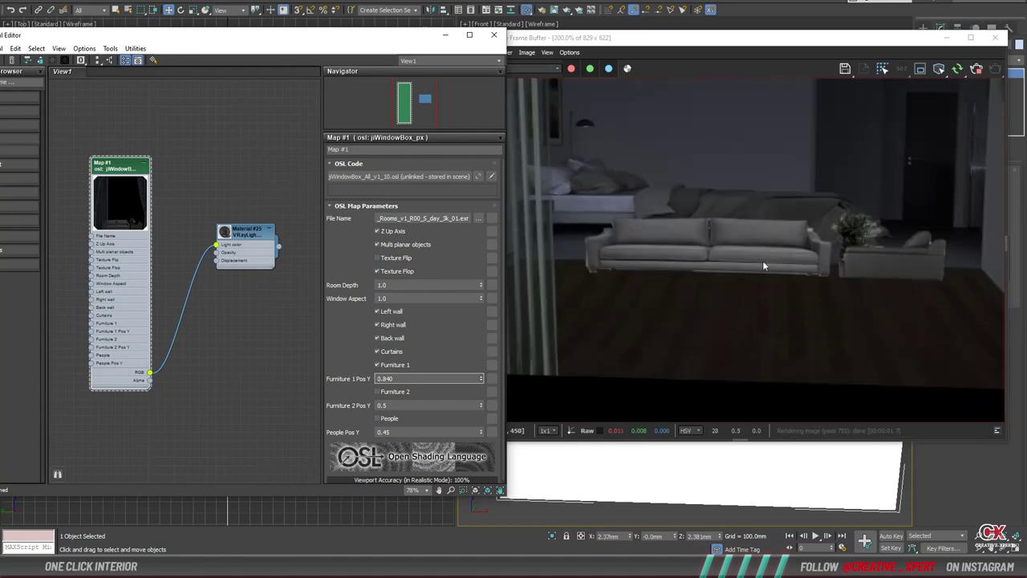
{"action": "scroll", "coordinate": [716, 276], "scroll_direction": "down", "scroll_amount": 2}
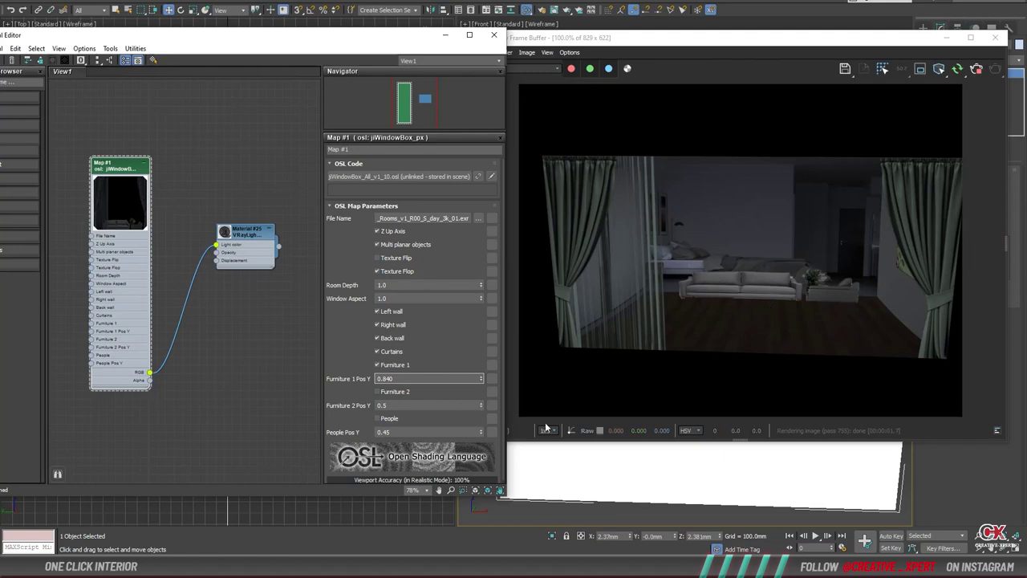
{"action": "scroll", "coordinate": [686, 492], "scroll_direction": "up", "scroll_amount": 3}
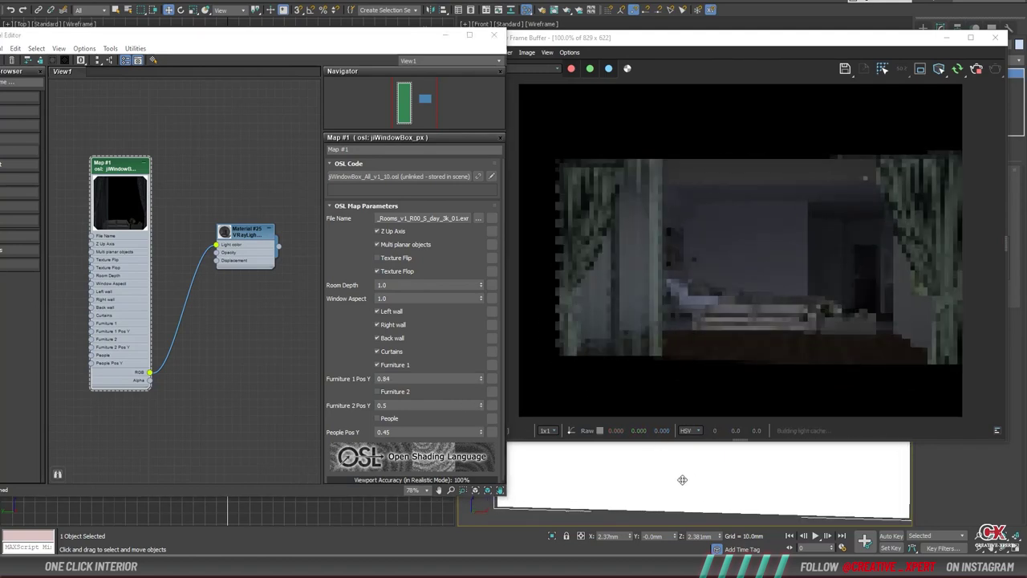
{"action": "left_click", "coordinate": [377, 365]}
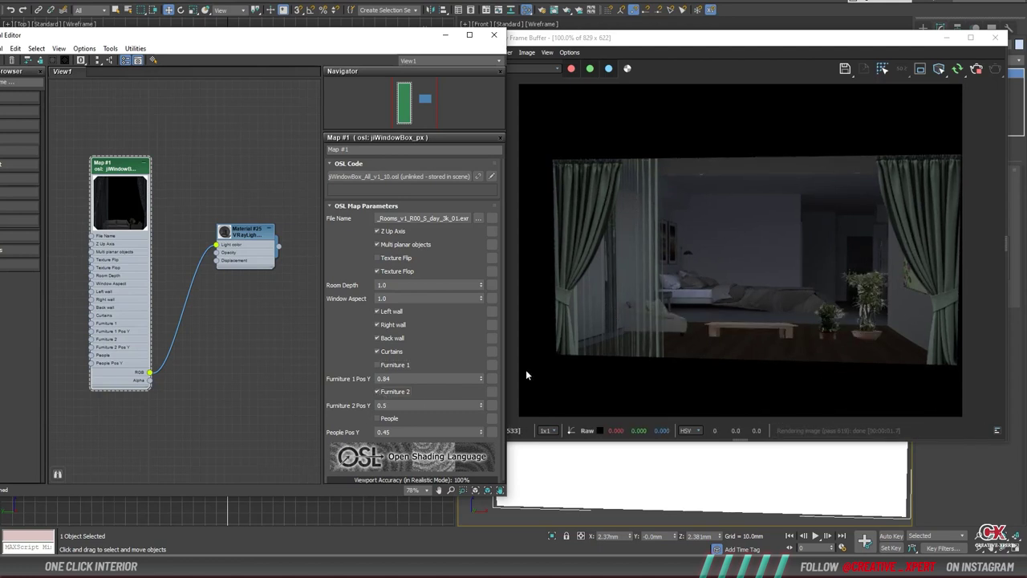
{"action": "left_click", "coordinate": [482, 405]}
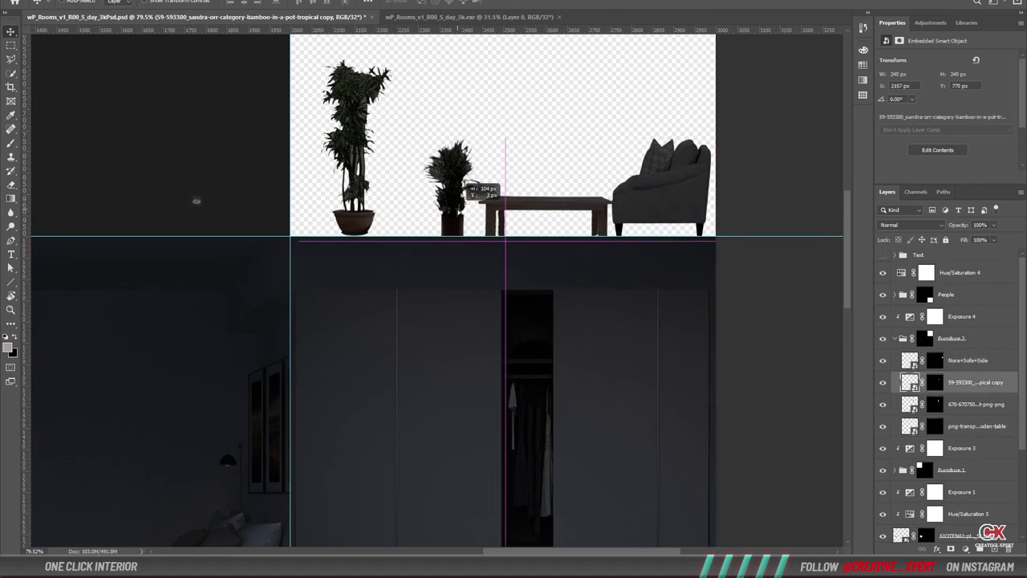
Move the plant, sofa, armchair and family cutouts to new spots and scale the man down.
{"action": "left_click_drag", "start_coordinate": [385, 217], "coordinate": [452, 219]}
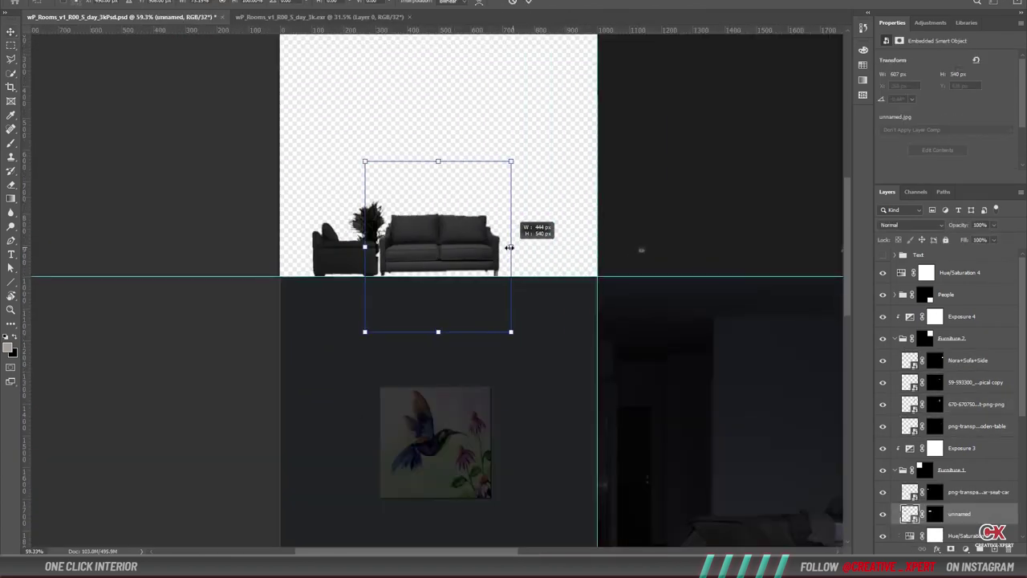
{"action": "left_click_drag", "start_coordinate": [512, 247], "coordinate": [475, 248]}
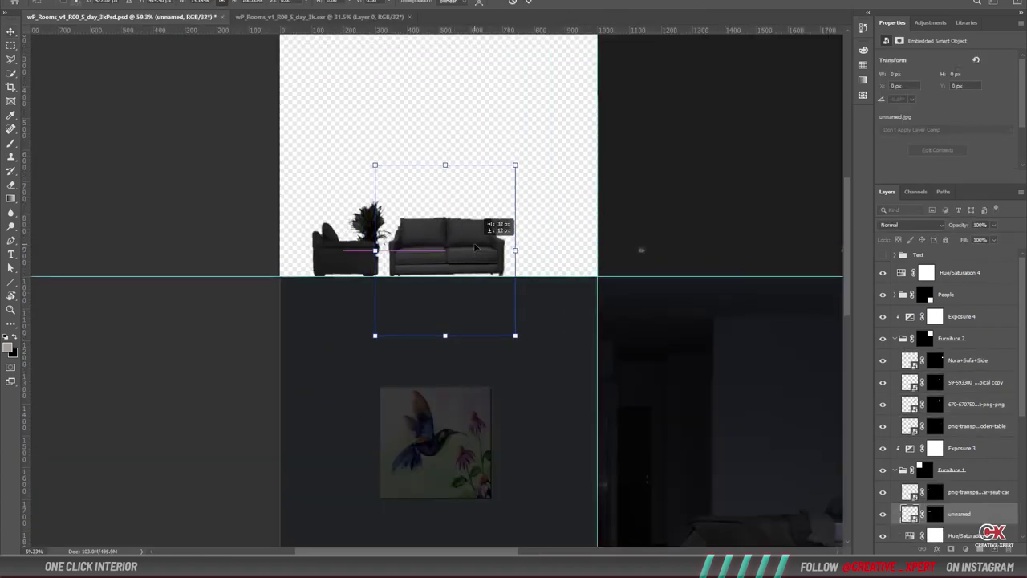
{"action": "left_click_drag", "start_coordinate": [398, 249], "coordinate": [315, 224]}
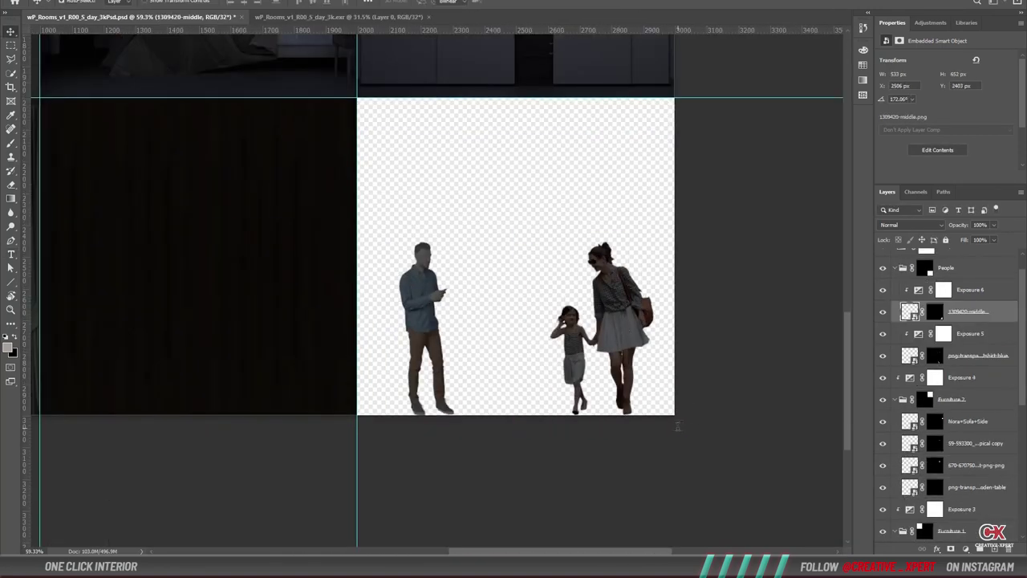
{"action": "left_click_drag", "start_coordinate": [610, 337], "coordinate": [652, 353]}
{"action": "left_click_drag", "start_coordinate": [425, 321], "coordinate": [407, 321]}
{"action": "left_click_drag", "start_coordinate": [532, 419], "coordinate": [485, 417]}
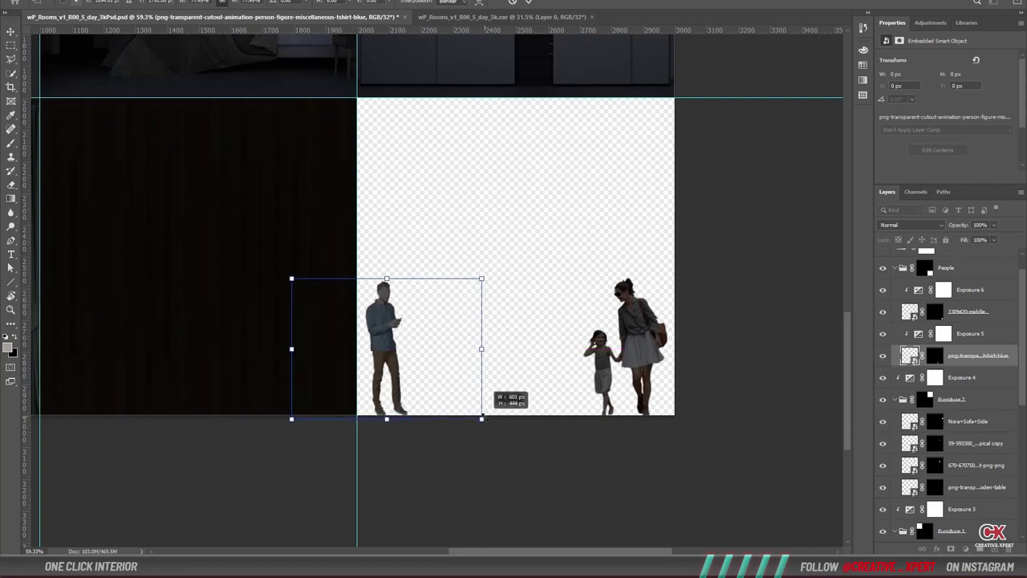
{"action": "key", "text": "Return"}
{"action": "scroll", "coordinate": [436, 390], "scroll_direction": "down", "scroll_amount": 3, "text": "alt"}
{"action": "scroll", "coordinate": [438, 388], "scroll_direction": "down", "scroll_amount": 3, "text": "alt"}
Save As wP_Rooms_v1_R00_S_day_3k02 with the OpenEXR (*.EXR) file type.
{"action": "key", "text": "ctrl+shift+s"}
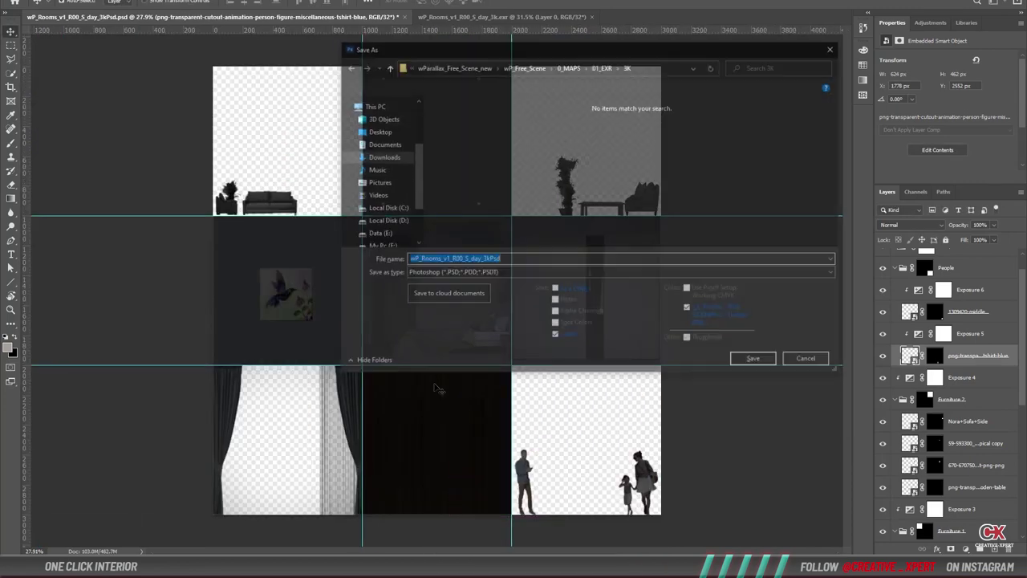
{"action": "left_click", "coordinate": [510, 259]}
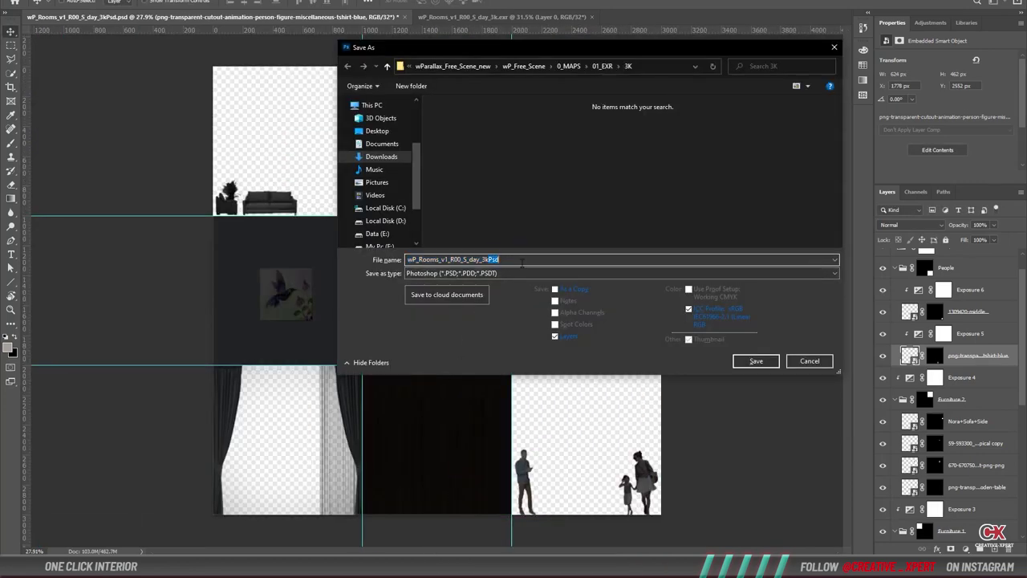
{"action": "key", "text": "BackSpace"}
{"action": "type", "text": "02"}
{"action": "left_click", "coordinate": [504, 273]}
{"action": "left_click", "coordinate": [472, 298]}
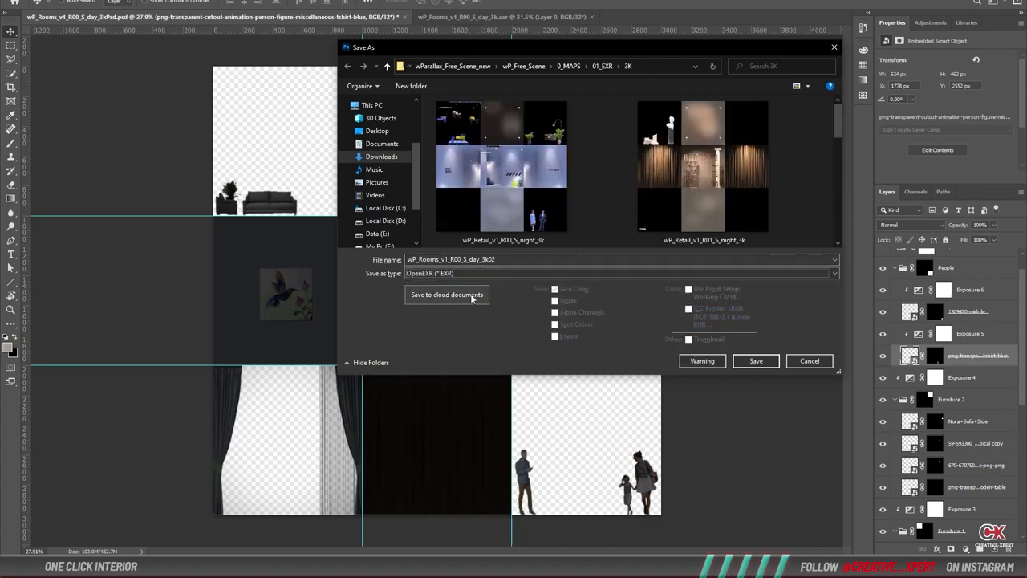
{"action": "left_click", "coordinate": [756, 361]}
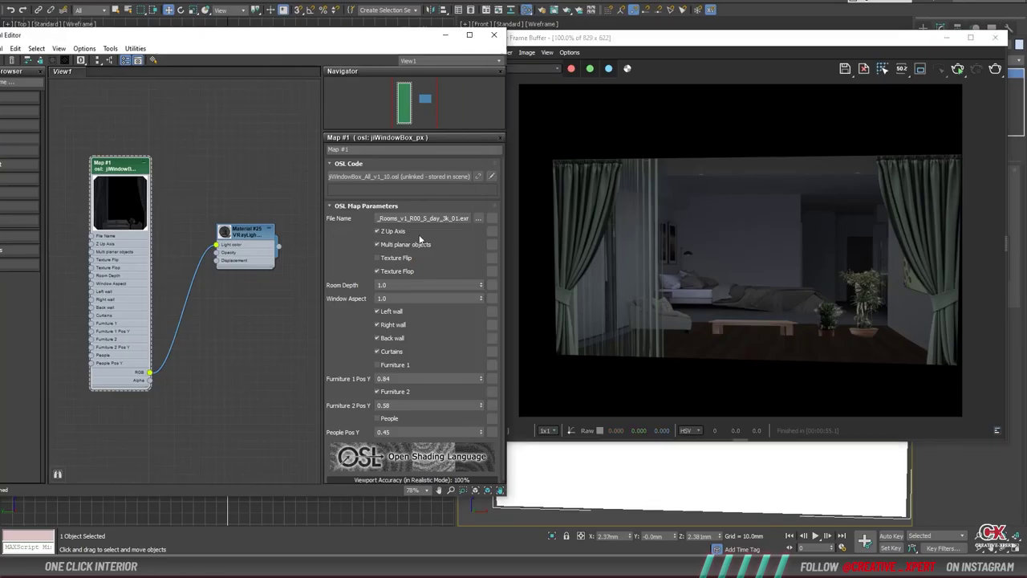
Load wP_Rooms_v1_R00_S_day_3k02 into the OSL map and re-render.
{"action": "left_click", "coordinate": [479, 219]}
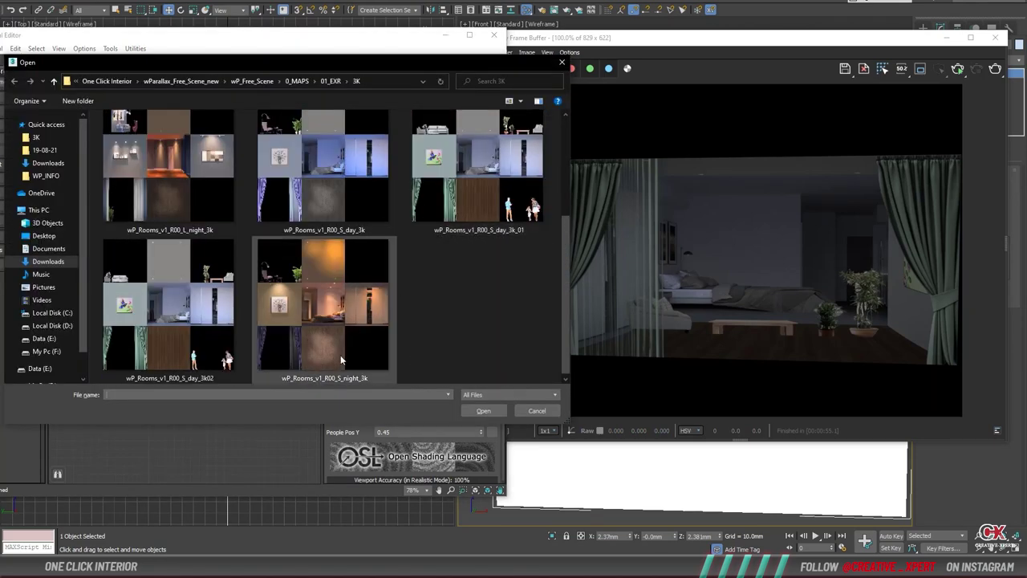
{"action": "left_click", "coordinate": [189, 341]}
{"action": "double_click", "coordinate": [189, 341]}
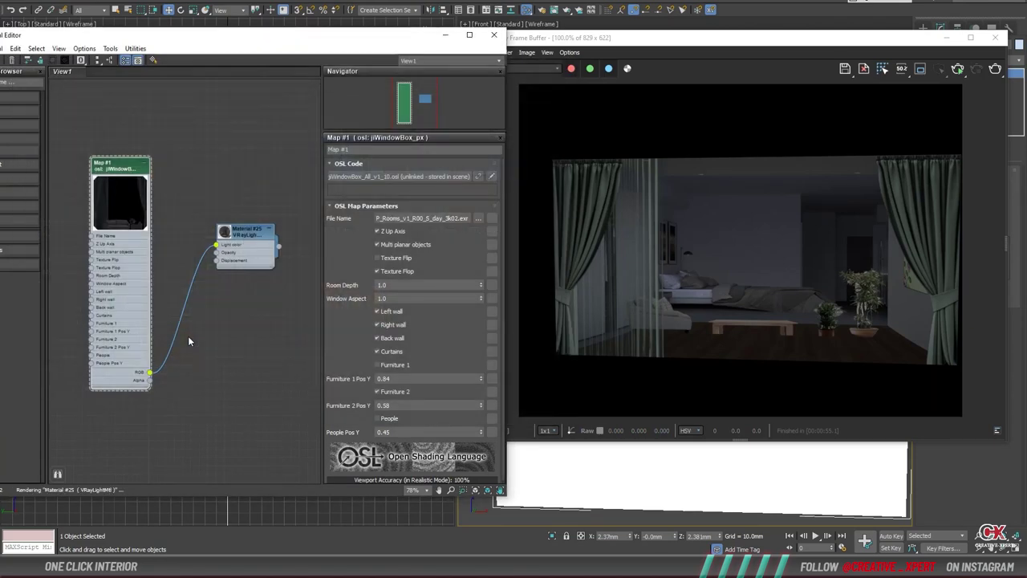
{"action": "left_click", "coordinate": [967, 74]}
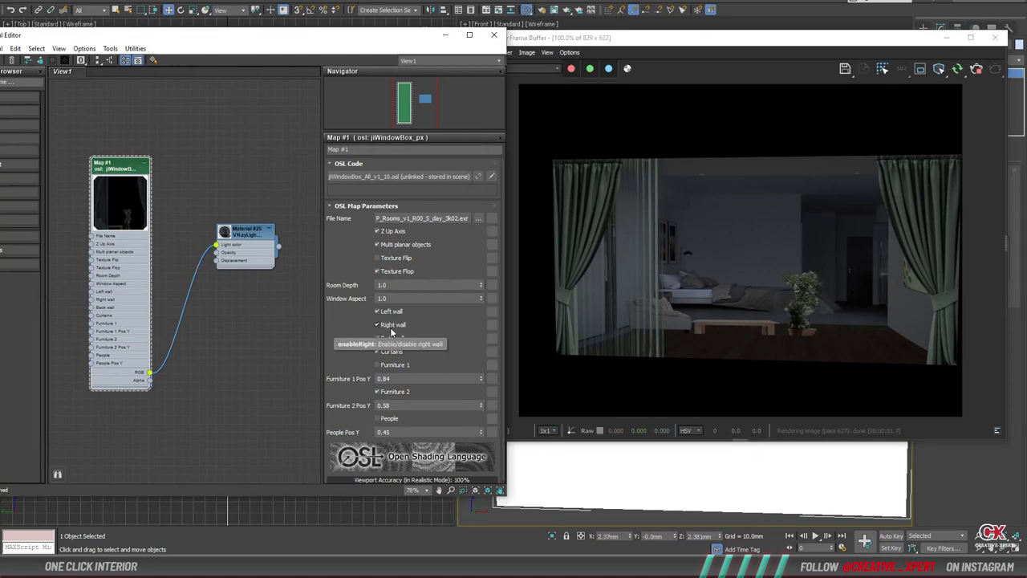
Turn off Back wall, set Furniture 1 Pos Y to 0.05, and move Furniture 2 to 3.057.
{"action": "left_click", "coordinate": [392, 338]}
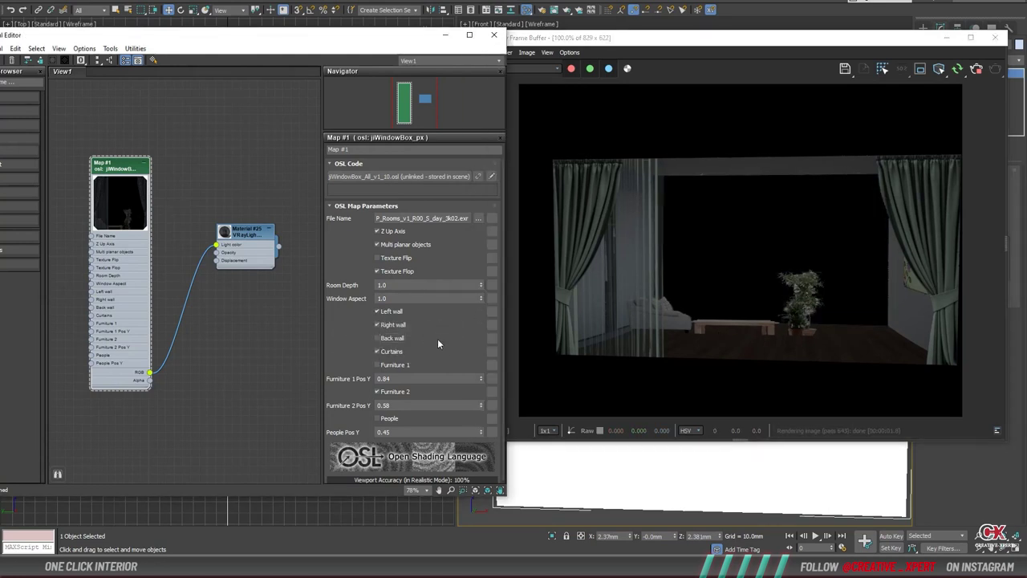
{"action": "mouse_move", "coordinate": [484, 385]}
{"action": "left_mouse_down"}
{"action": "mouse_move", "coordinate": [483, 435]}
{"action": "mouse_move", "coordinate": [479, 418]}
{"action": "left_mouse_up"}
{"action": "type", "text": "0.300"}
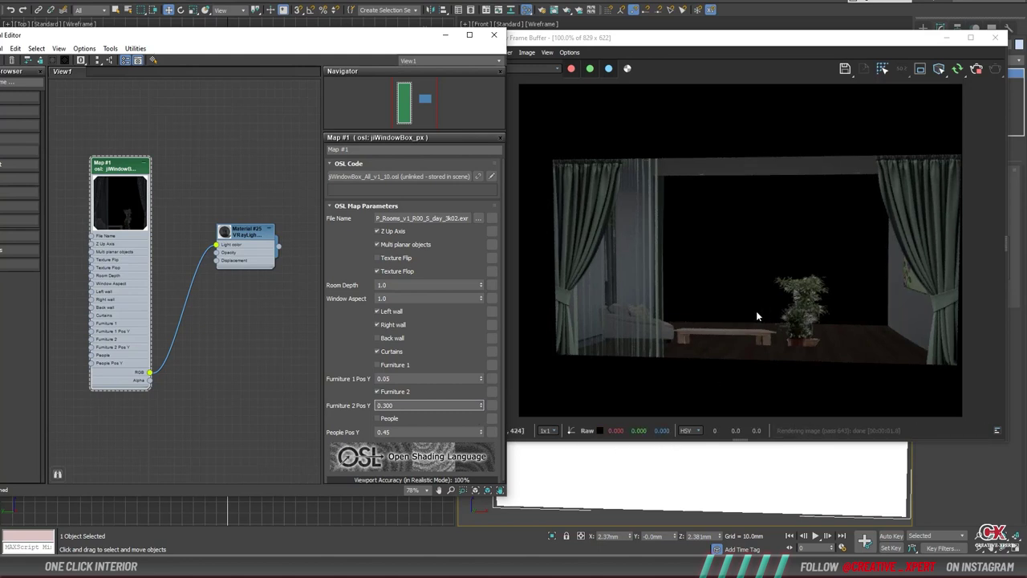
{"action": "left_click", "coordinate": [482, 378]}
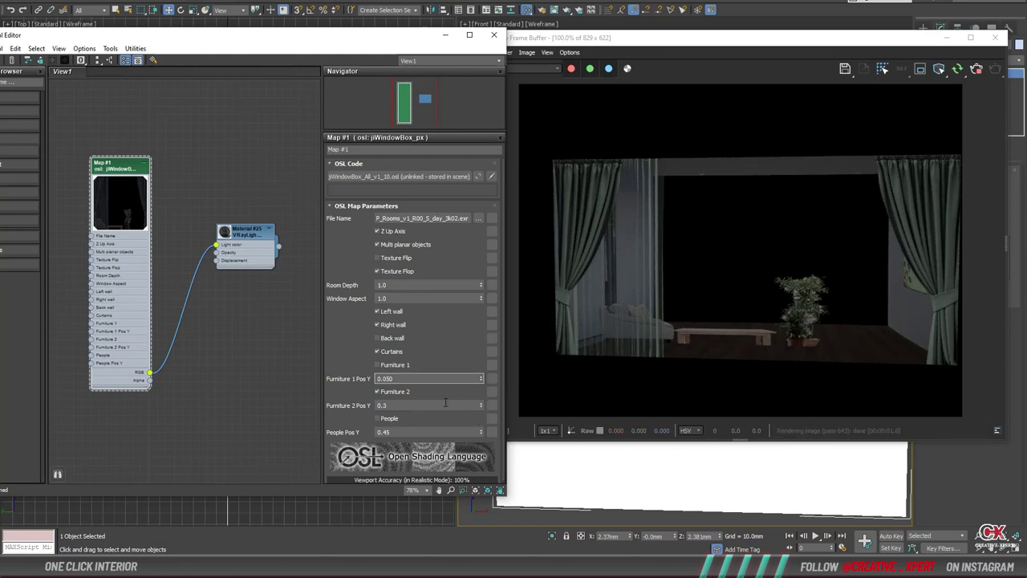
{"action": "mouse_move", "coordinate": [482, 409]}
{"action": "left_mouse_down"}
{"action": "mouse_move", "coordinate": [516, 300]}
{"action": "mouse_move", "coordinate": [488, 403]}
{"action": "left_mouse_up"}
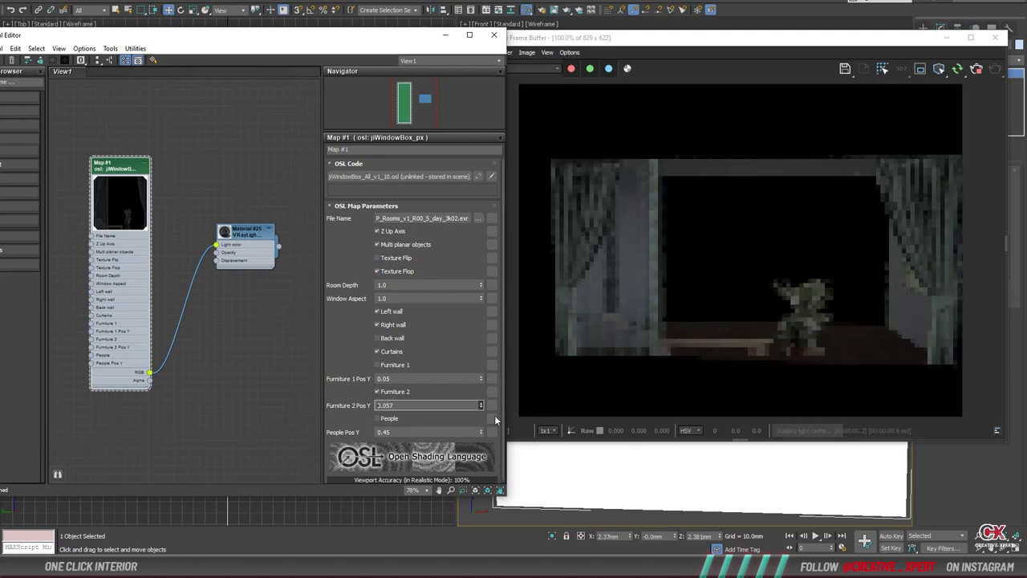
Hide the second furniture layer, raise the people layer, and set room depth back to 1.0.
{"action": "left_click", "coordinate": [382, 392]}
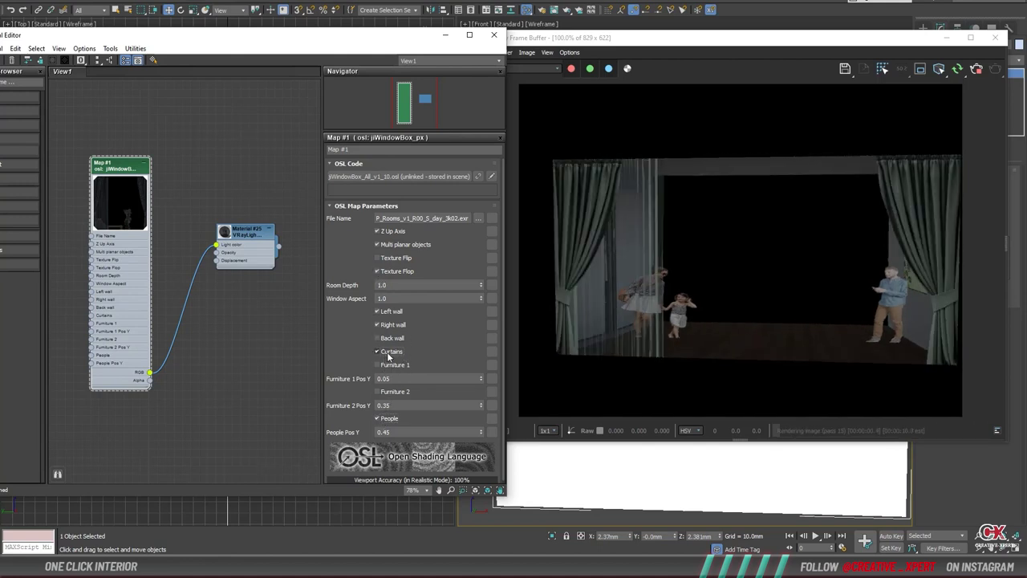
{"action": "left_click_drag", "start_coordinate": [482, 438], "coordinate": [396, 292]}
{"action": "type", "text": "0.07"}
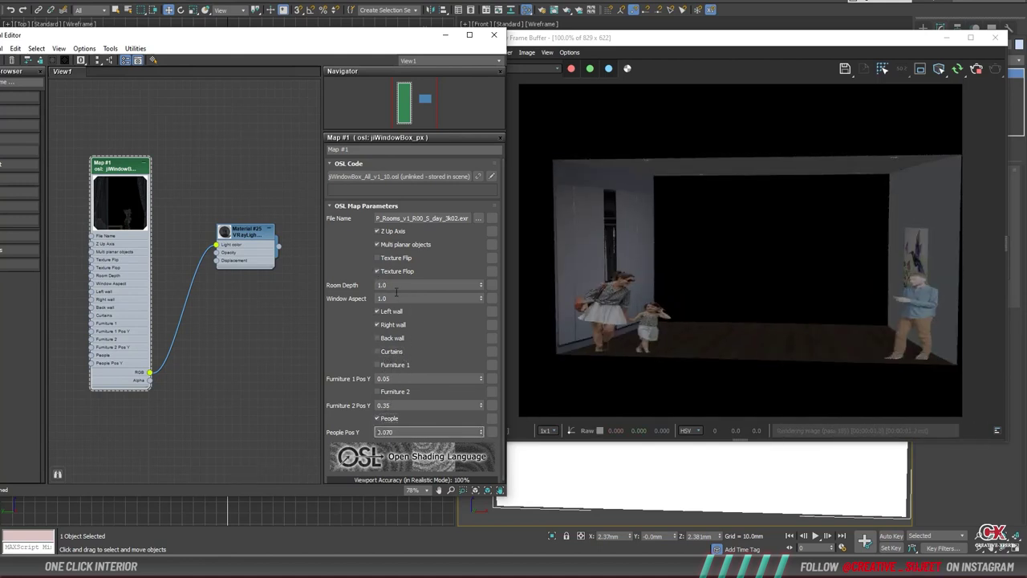
{"action": "type", "text": "1"}
{"action": "key", "text": "Return"}
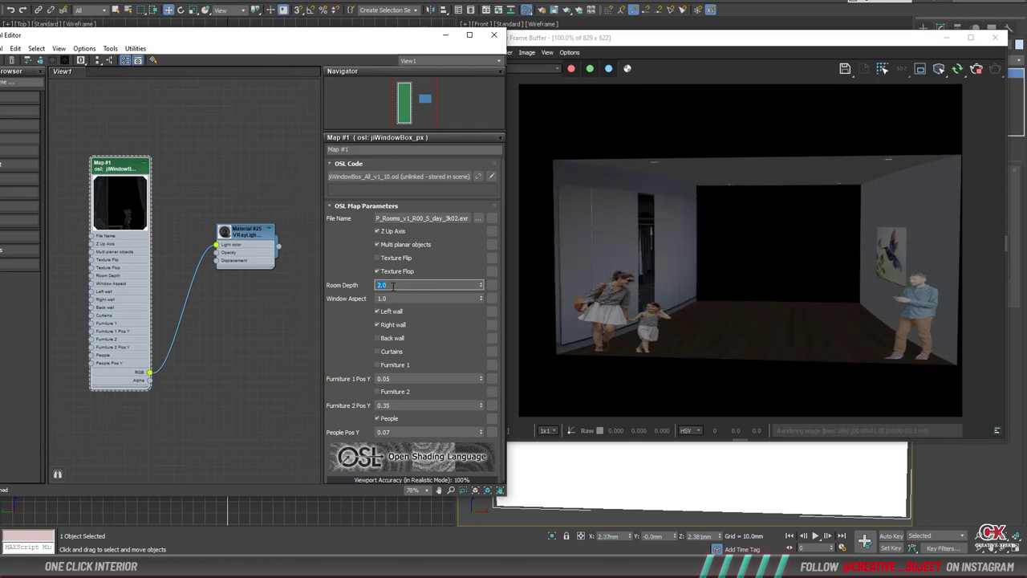
Set Window Aspect to 3, enable Furniture 1 at Pos Y 0.44, and set People Pos Y 0.37.
{"action": "double_click", "coordinate": [399, 299]}
{"action": "type", "text": "3"}
{"action": "key", "text": "Return"}
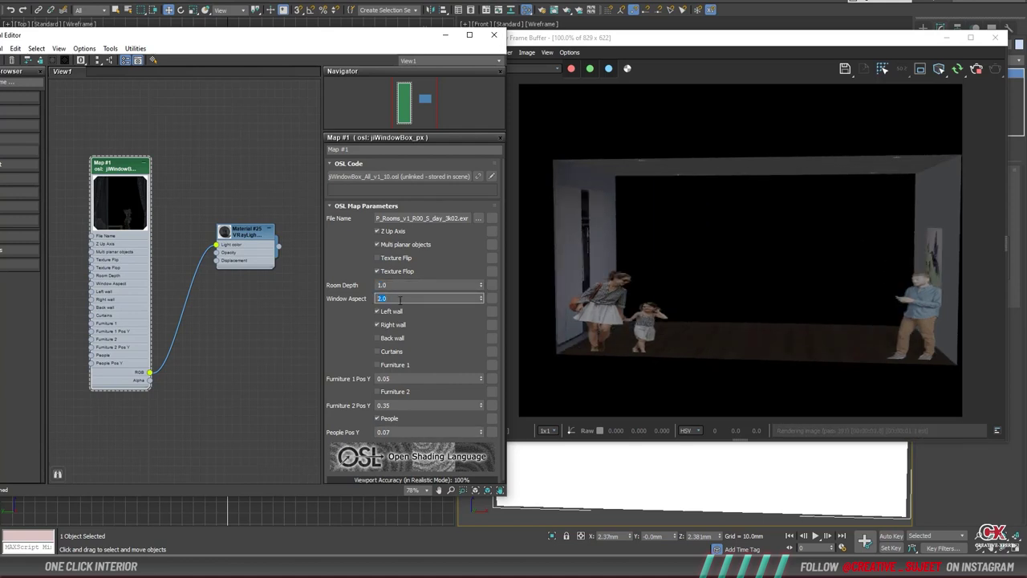
{"action": "left_click", "coordinate": [377, 365]}
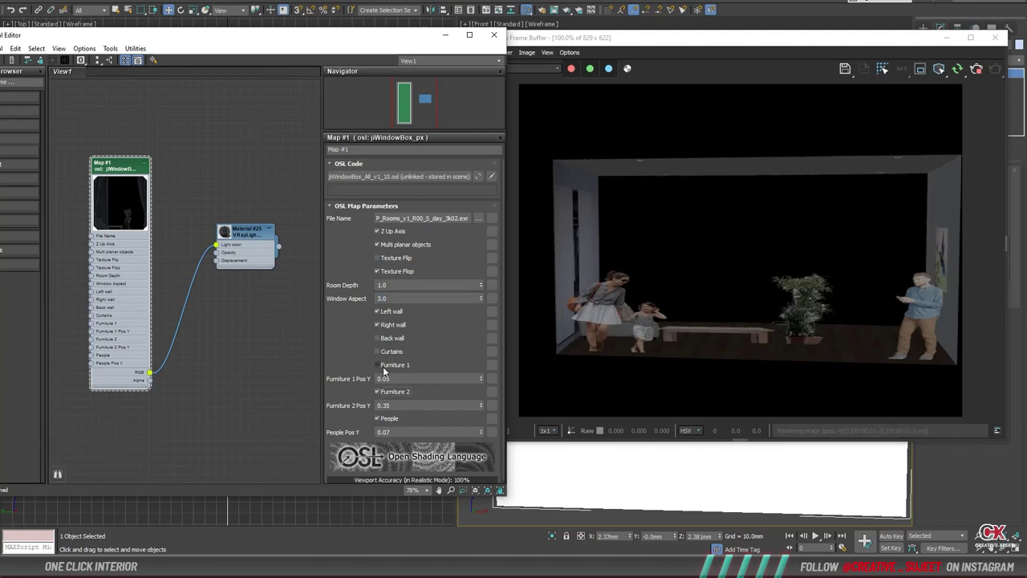
{"action": "left_click_drag", "start_coordinate": [482, 378], "coordinate": [485, 359]}
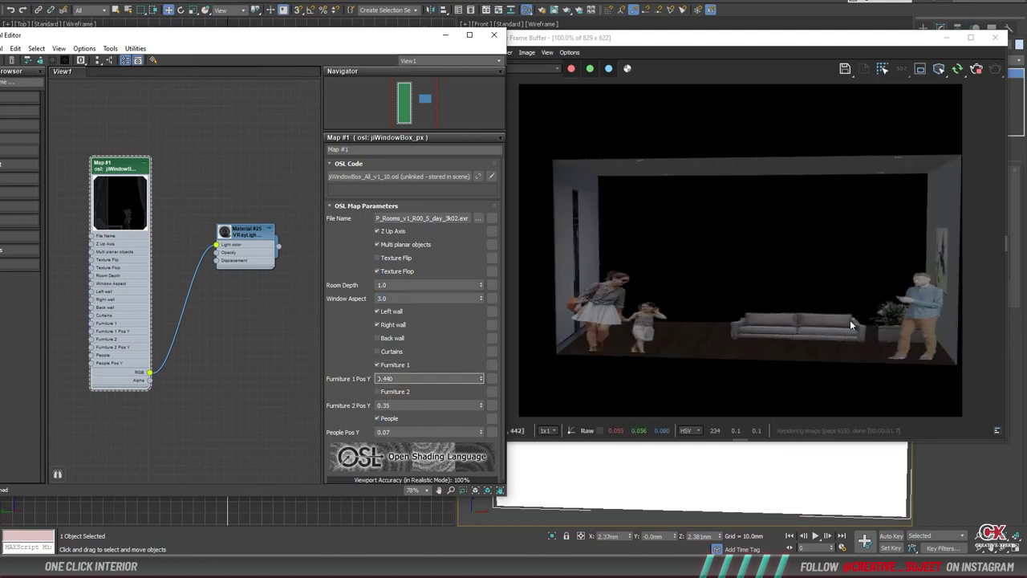
{"action": "mouse_move", "coordinate": [702, 487]}
{"action": "middle_mouse_down", "text": "alt"}
{"action": "mouse_move", "coordinate": [722, 510]}
{"action": "mouse_move", "coordinate": [706, 501]}
{"action": "middle_mouse_up", "text": "alt"}
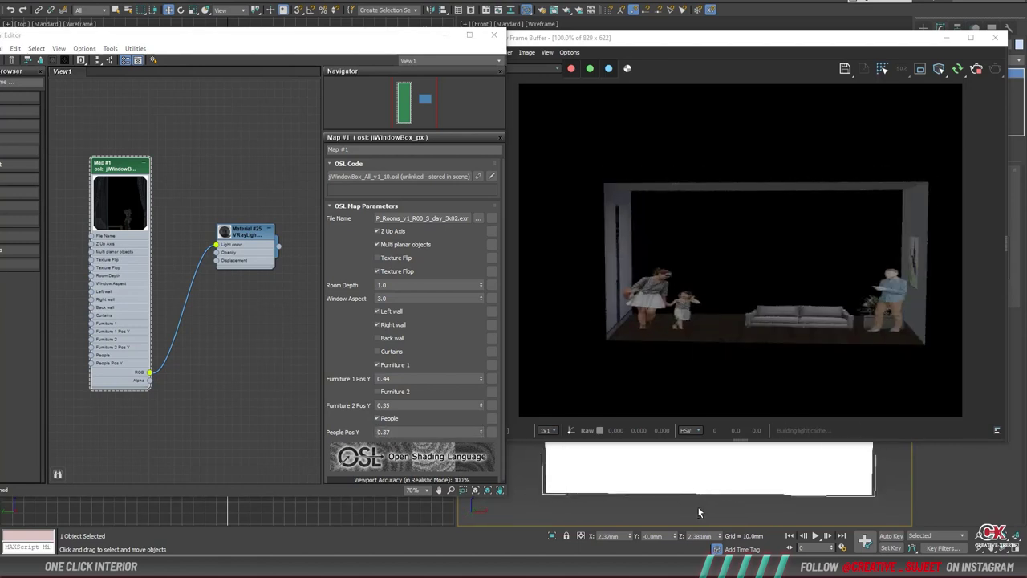
{"action": "left_click", "coordinate": [256, 232]}
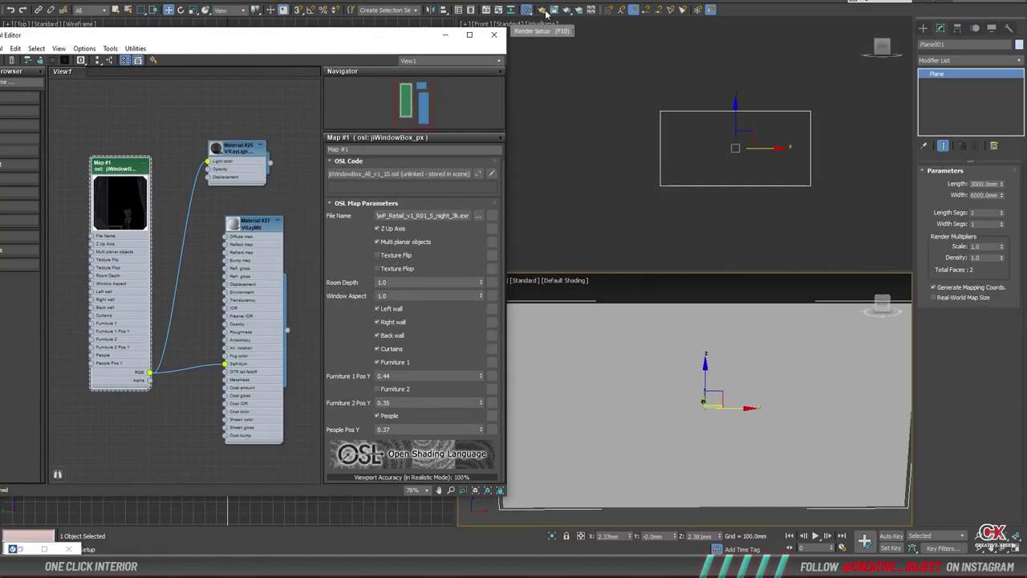
Switch the active renderer to CoronaRenderer in Render Setup.
{"action": "left_click", "coordinate": [543, 9]}
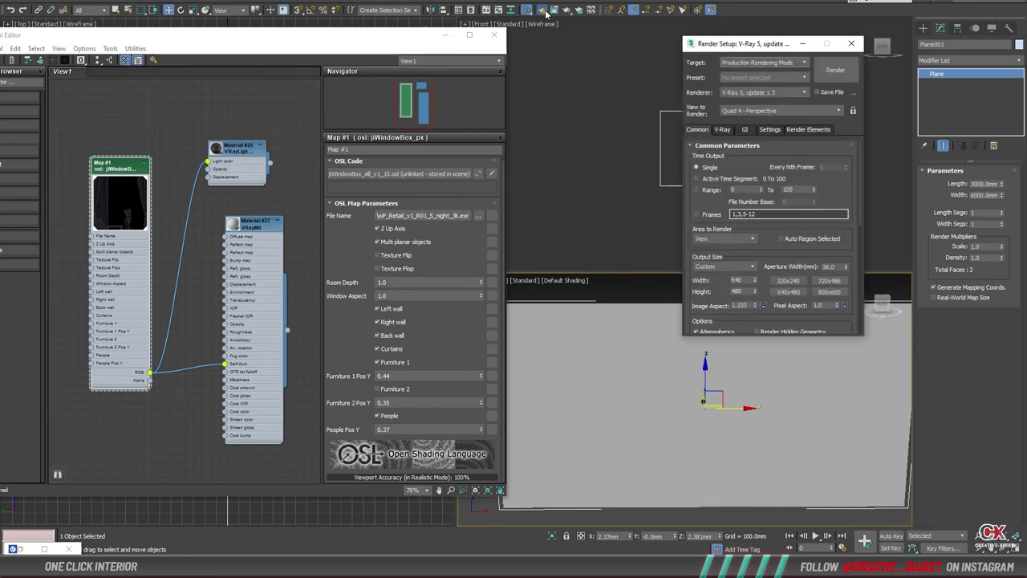
{"action": "left_click", "coordinate": [787, 93]}
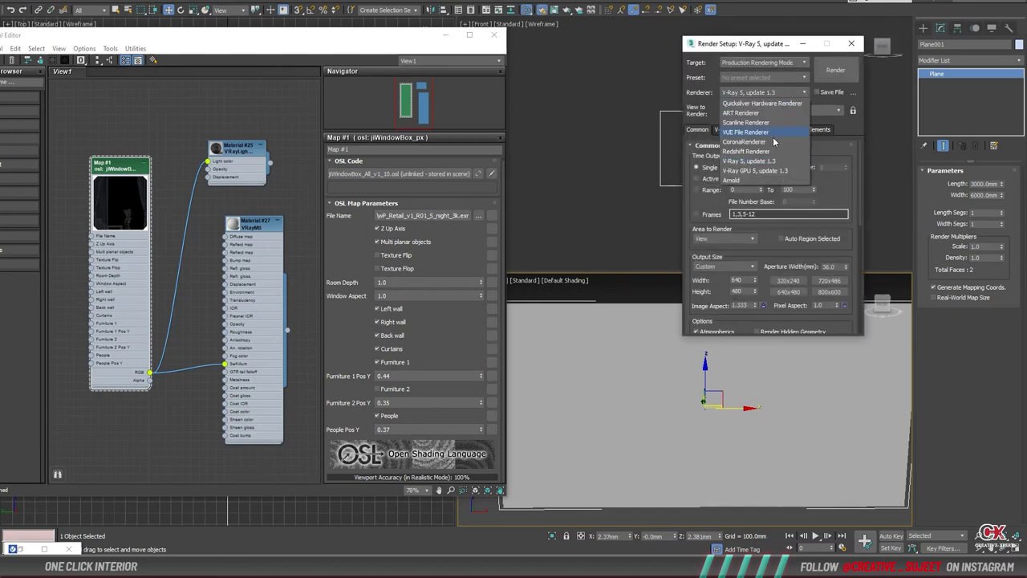
{"action": "left_click", "coordinate": [765, 143]}
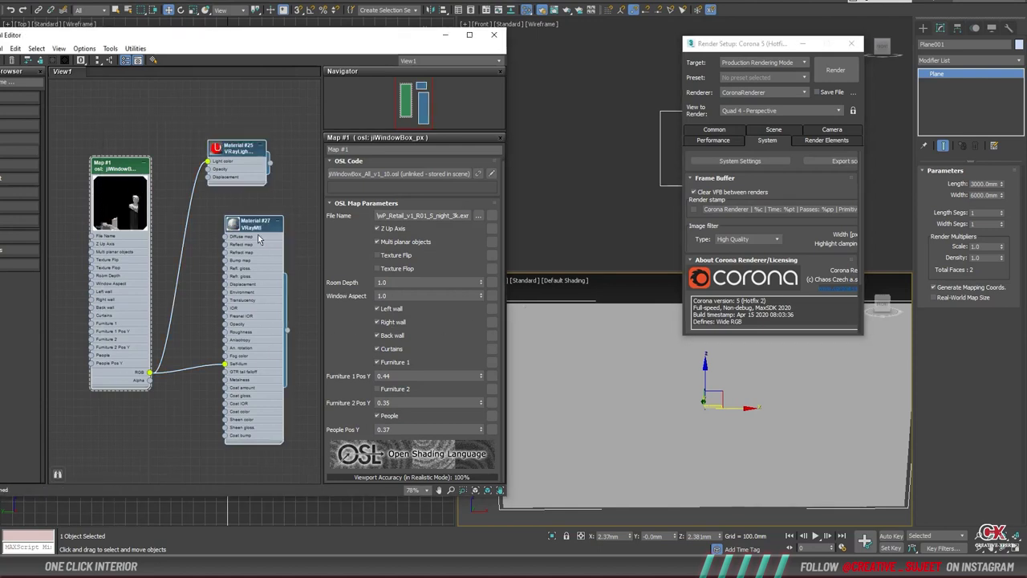
Replace the V-Ray material with a CoronaMtl self-illuminated by the OSL map, apply it, and open CoronaVFB.
{"action": "middle_click_drag", "start_coordinate": [257, 235], "coordinate": [196, 224]}
{"action": "right_click", "coordinate": [232, 172]}
{"action": "mouse_move", "coordinate": [264, 204]}
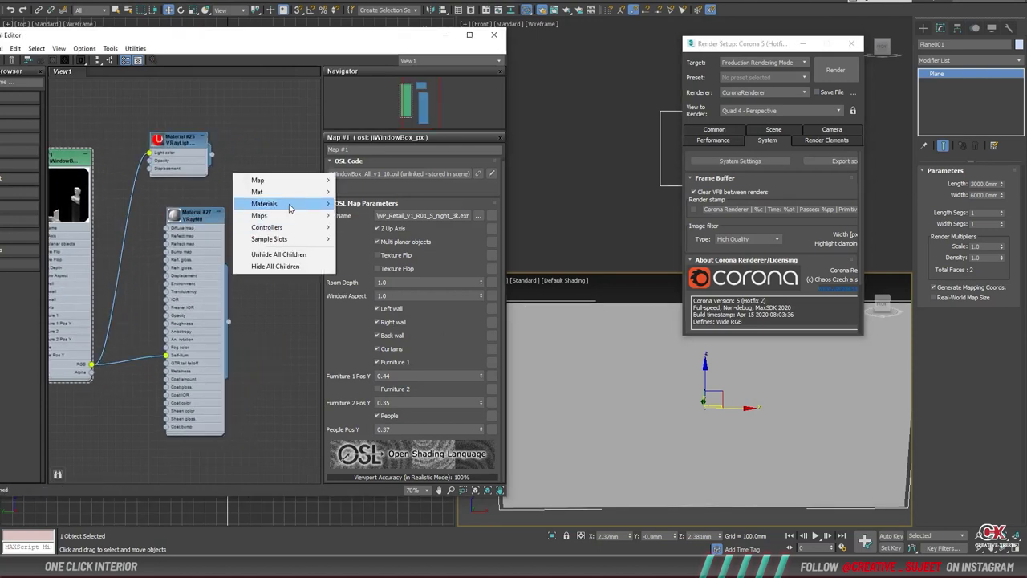
{"action": "left_click", "coordinate": [444, 248]}
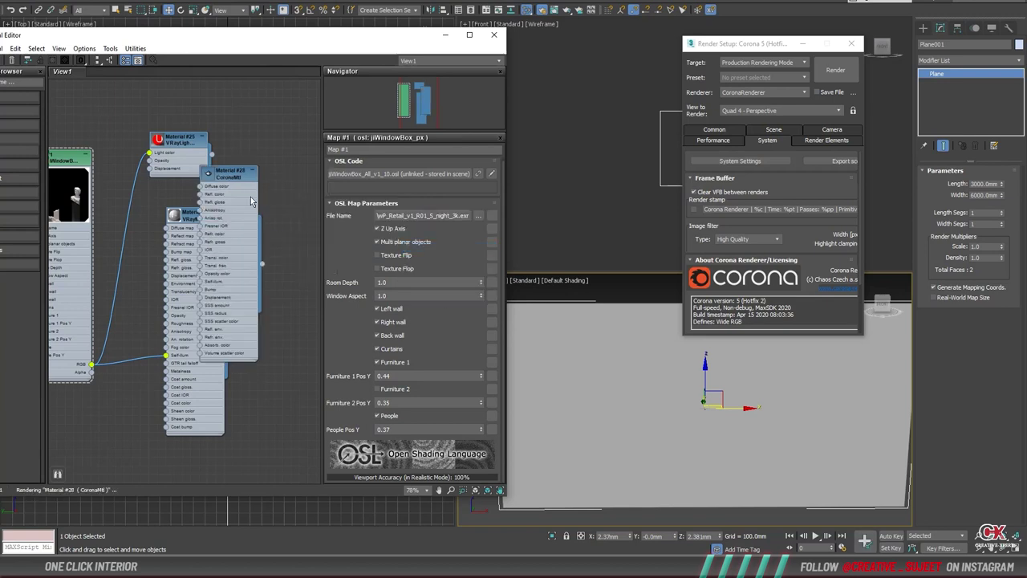
{"action": "left_click", "coordinate": [180, 141]}
{"action": "key", "text": "Delete"}
{"action": "left_click_drag", "start_coordinate": [248, 189], "coordinate": [215, 179]}
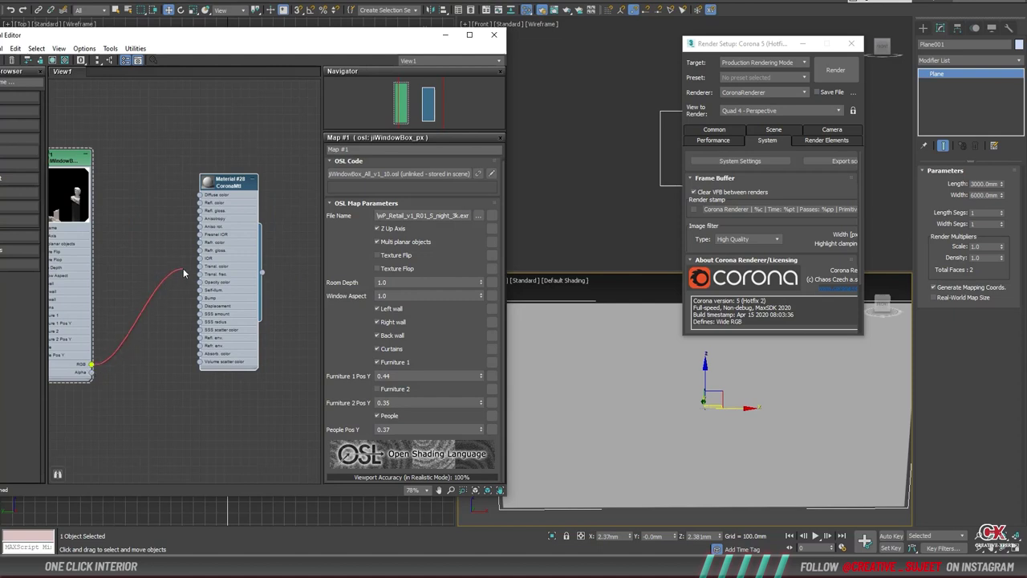
{"action": "left_click_drag", "start_coordinate": [183, 273], "coordinate": [200, 290]}
{"action": "left_click_drag", "start_coordinate": [262, 272], "coordinate": [682, 432]}
{"action": "right_click", "coordinate": [566, 355]}
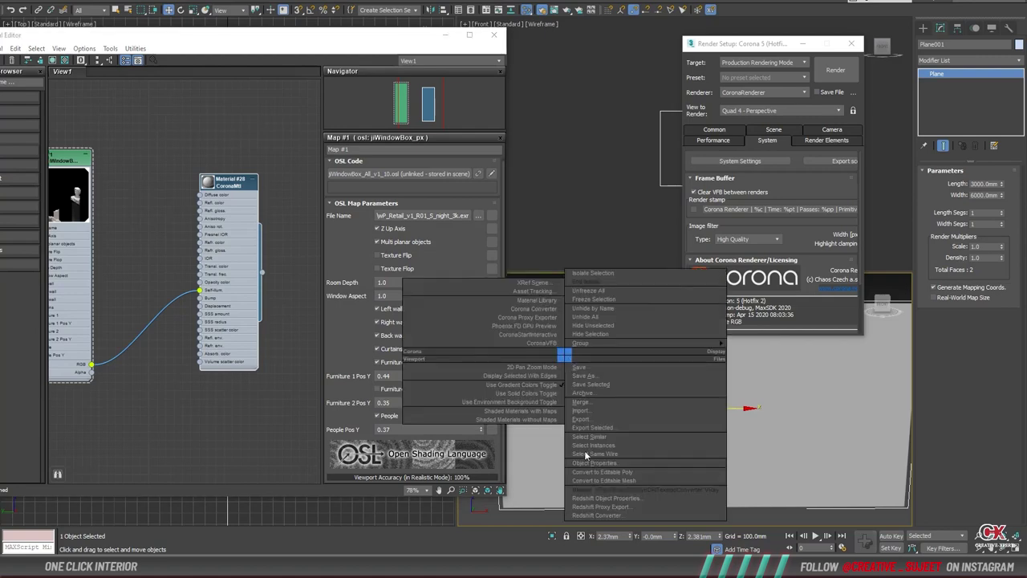
{"action": "left_click", "coordinate": [534, 344]}
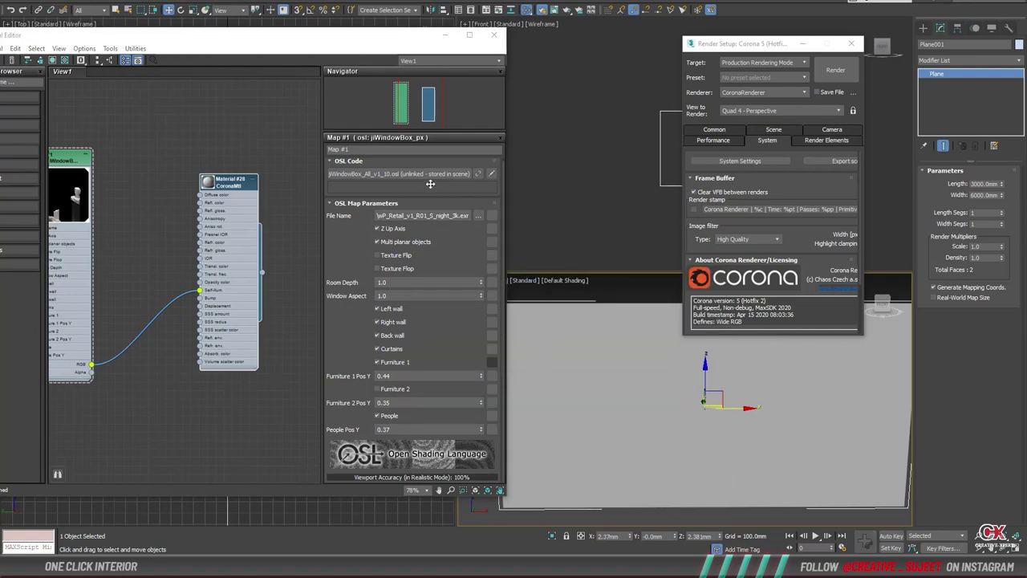
Start Corona interactive rendering from the frame buffer.
{"action": "left_click_drag", "start_coordinate": [483, 105], "coordinate": [698, 100]}
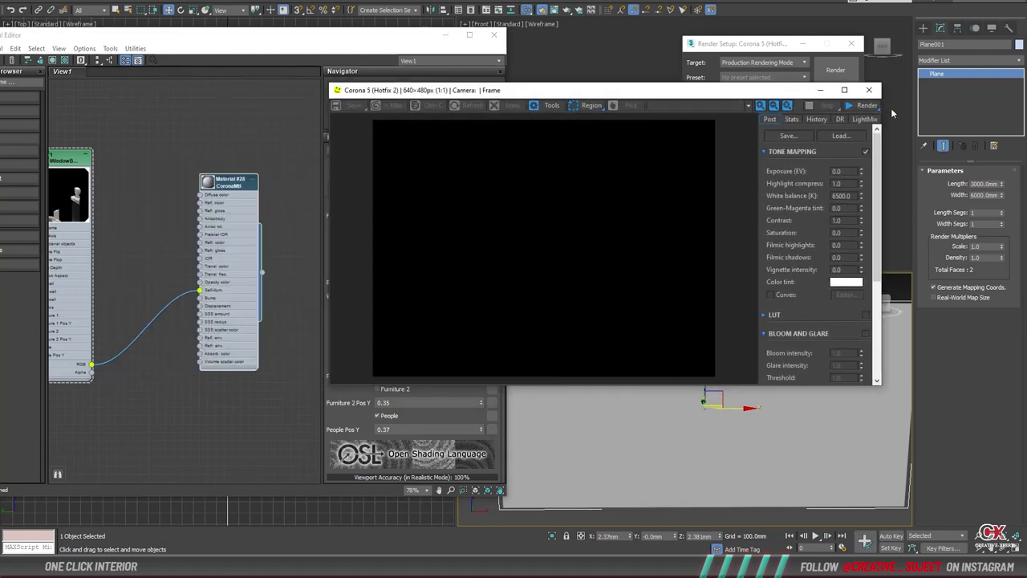
{"action": "left_click", "coordinate": [862, 105]}
{"action": "left_click", "coordinate": [867, 106]}
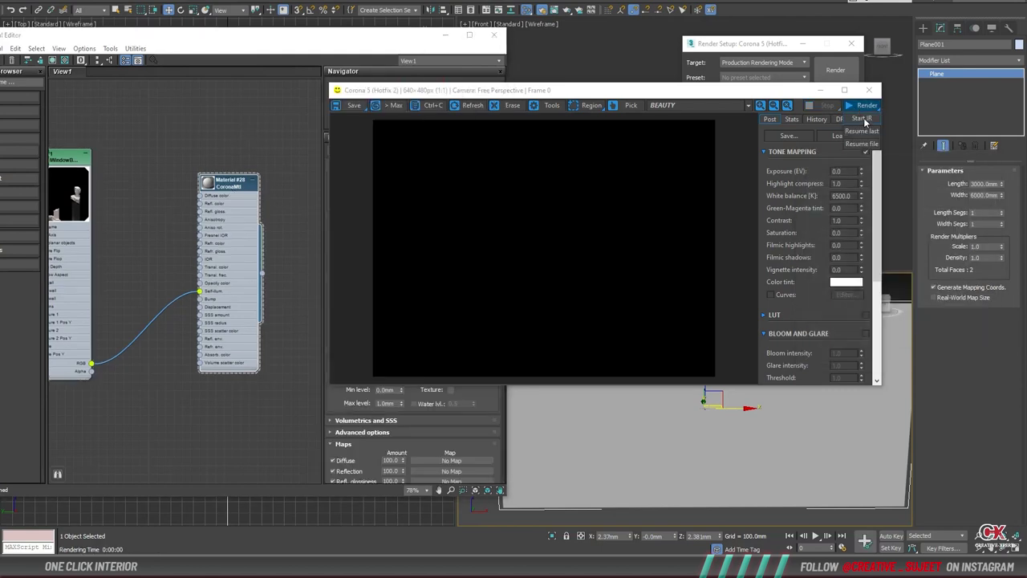
{"action": "left_click", "coordinate": [861, 119]}
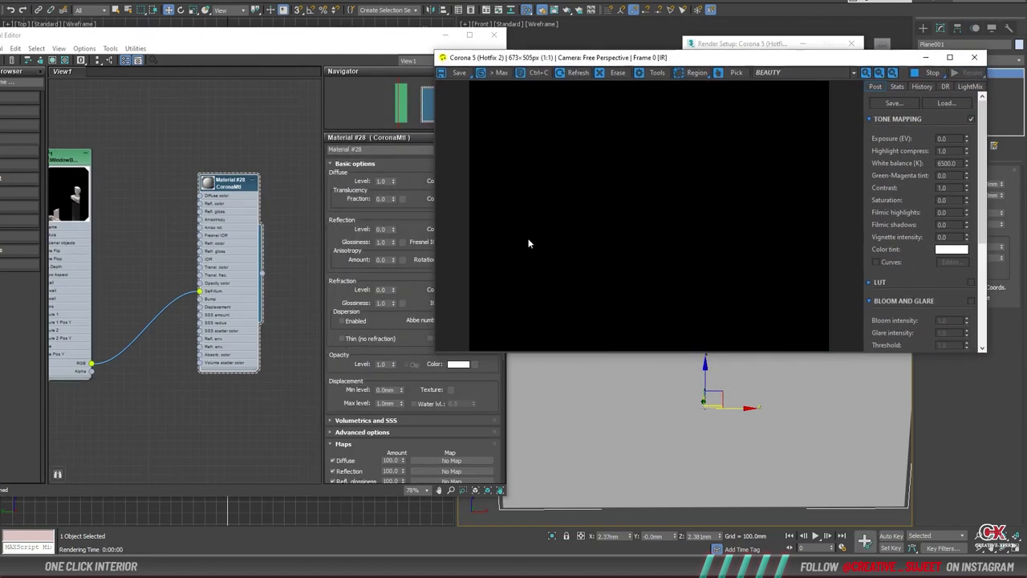
Set the CoronaMtl Self-illumination Multiplier to 3.0 and orbit the viewport to view the room.
{"action": "left_click", "coordinate": [354, 386]}
{"action": "left_click", "coordinate": [353, 432]}
{"action": "scroll", "coordinate": [354, 427], "scroll_direction": "down", "scroll_amount": 2}
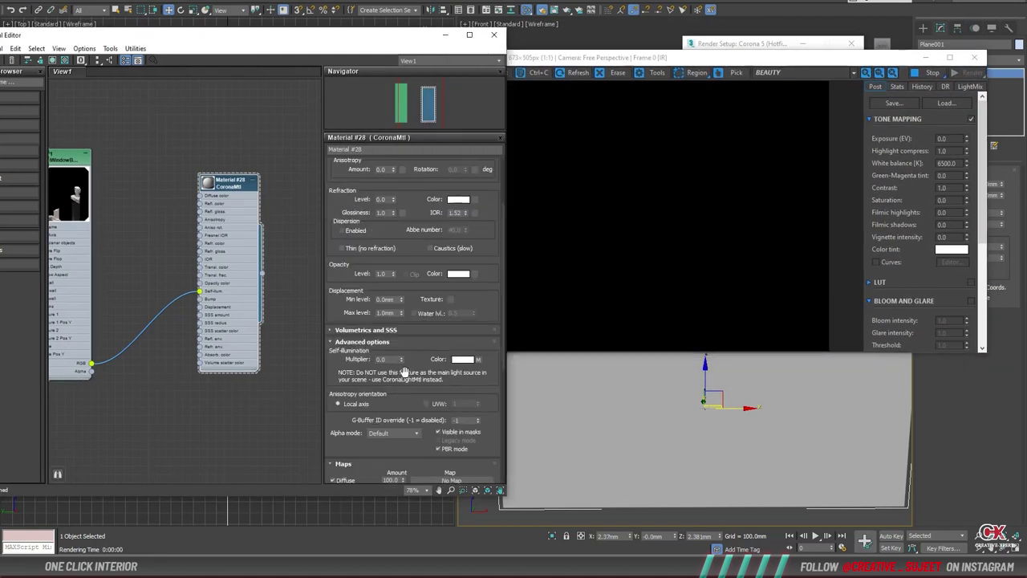
{"action": "type", "text": "3"}
{"action": "key", "text": "Return"}
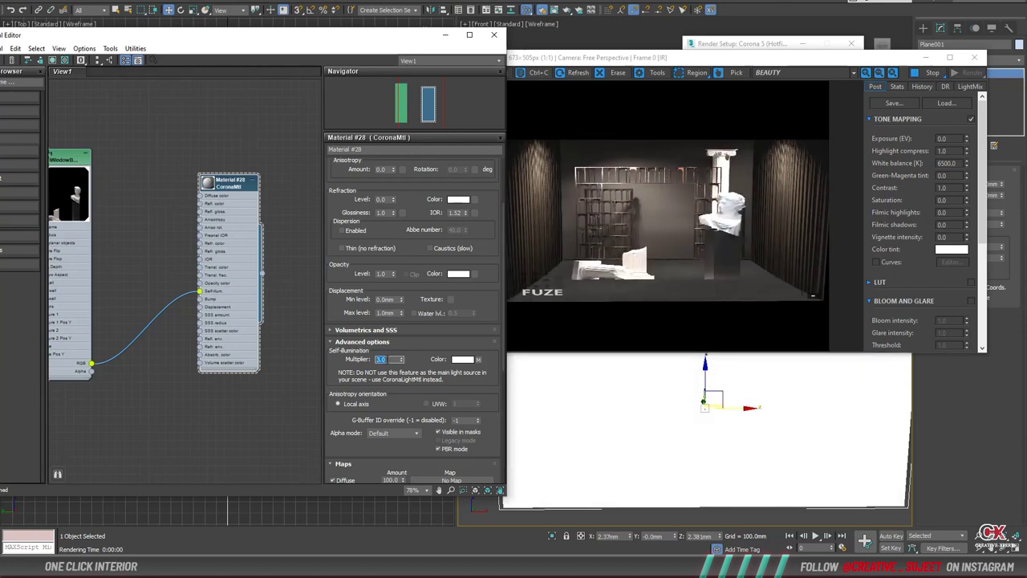
{"action": "mouse_move", "coordinate": [706, 442]}
{"action": "middle_mouse_down", "text": "alt"}
{"action": "mouse_move", "coordinate": [737, 477]}
{"action": "mouse_move", "coordinate": [798, 477]}
{"action": "mouse_move", "coordinate": [729, 472]}
{"action": "mouse_move", "coordinate": [737, 470]}
{"action": "mouse_move", "coordinate": [721, 471]}
{"action": "mouse_move", "coordinate": [730, 484]}
{"action": "mouse_move", "coordinate": [704, 486]}
{"action": "mouse_move", "coordinate": [699, 475]}
{"action": "mouse_move", "coordinate": [775, 497]}
{"action": "mouse_move", "coordinate": [700, 487]}
{"action": "middle_mouse_up", "text": "alt"}
Create a CoronaLightMtl, assign it to the plane, and wire the OSL map into its Texmap.
{"action": "middle_click_drag", "start_coordinate": [187, 209], "coordinate": [129, 192]}
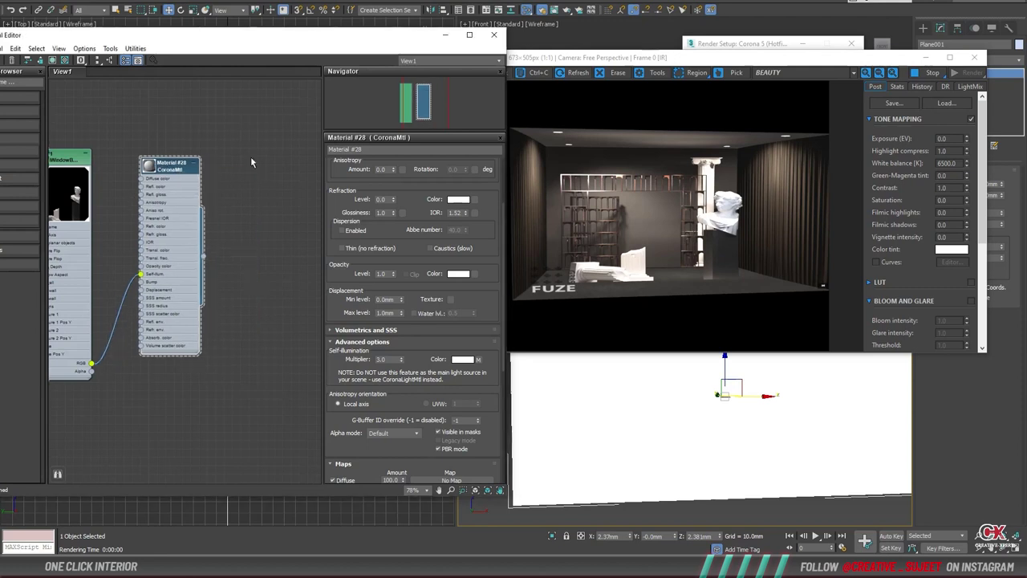
{"action": "right_click", "coordinate": [258, 159]}
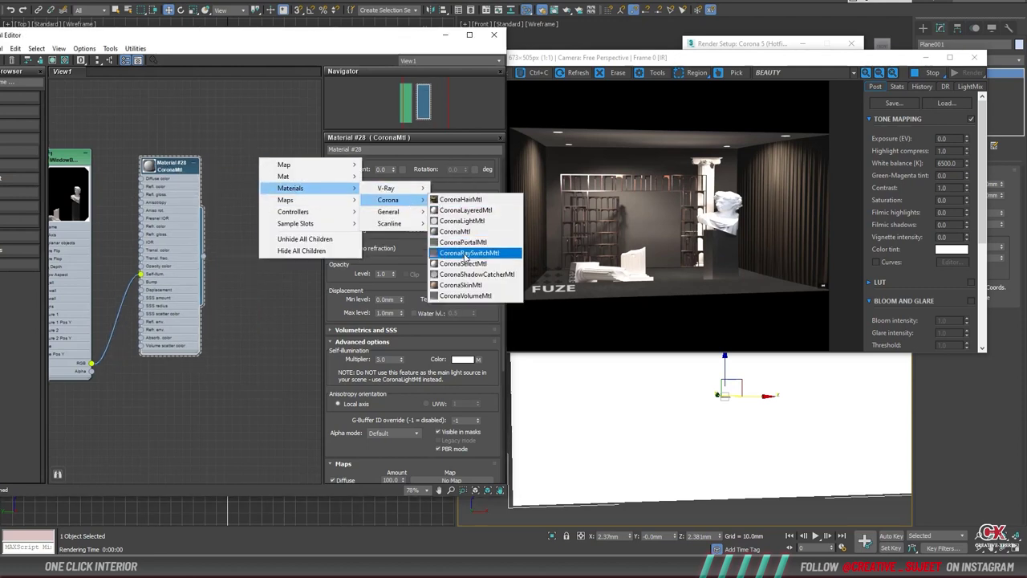
{"action": "mouse_move", "coordinate": [389, 200]}
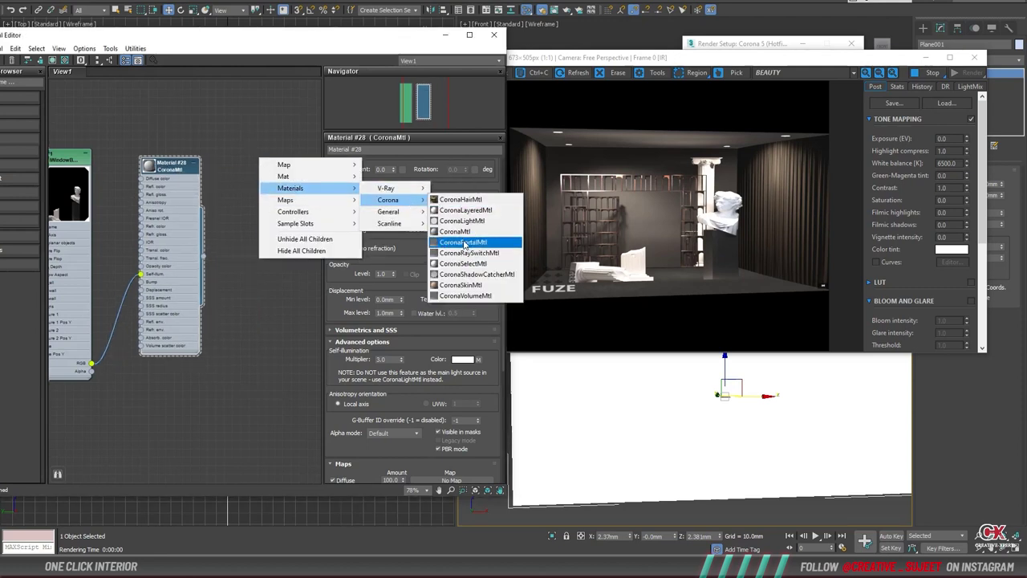
{"action": "left_click", "coordinate": [464, 242]}
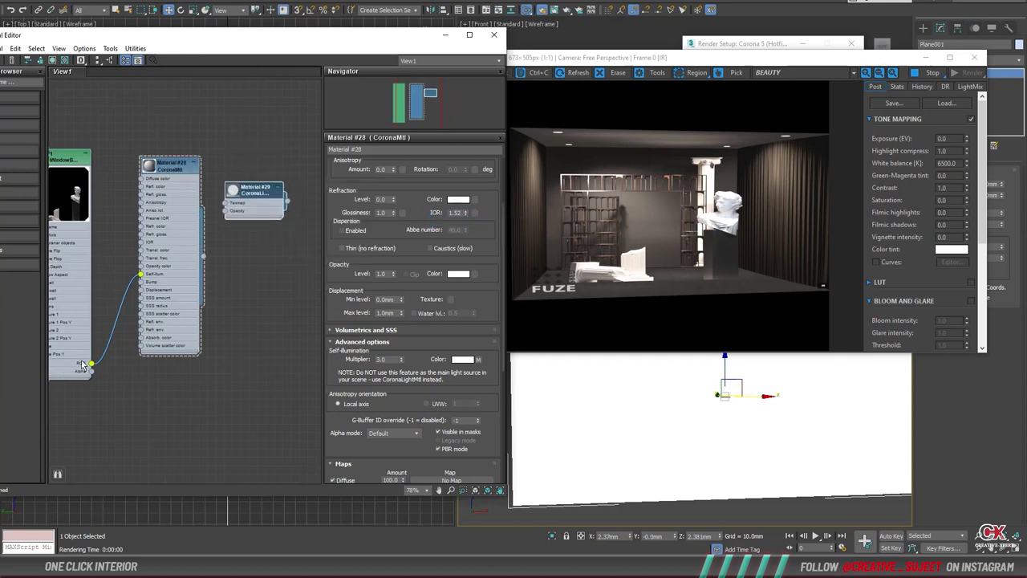
{"action": "left_click_drag", "start_coordinate": [699, 429], "coordinate": [700, 429]}
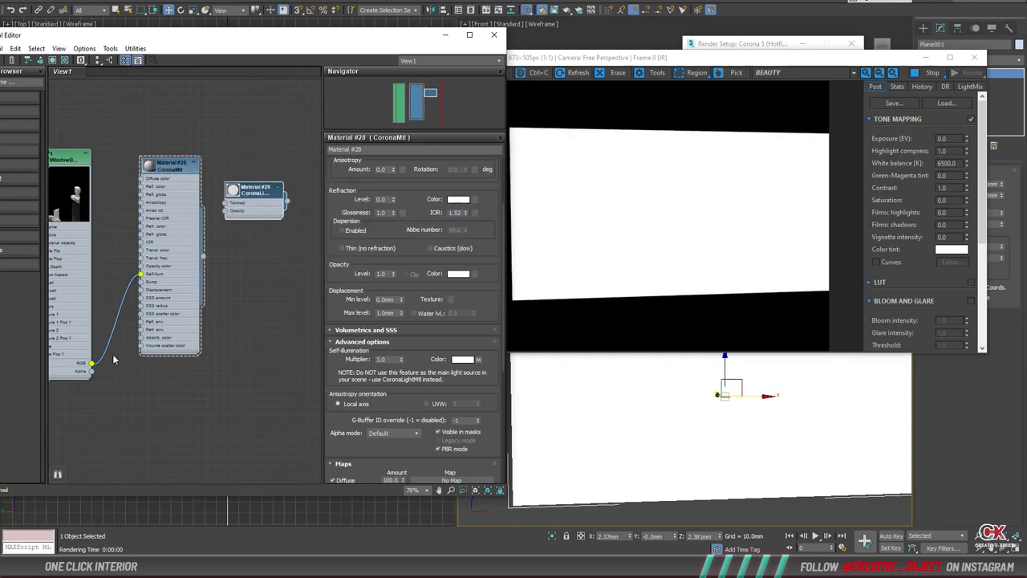
{"action": "left_click_drag", "start_coordinate": [113, 359], "coordinate": [256, 208]}
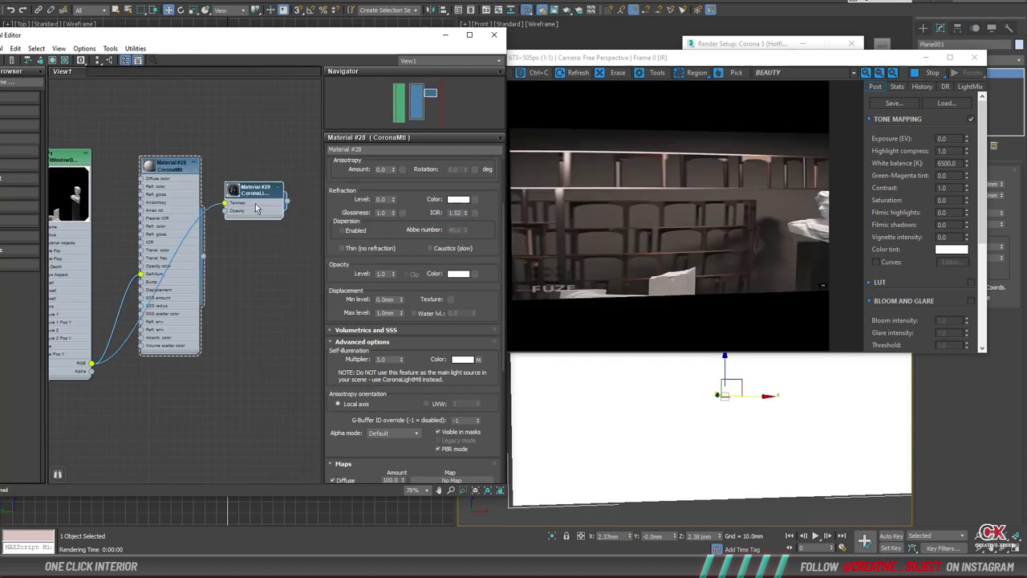
{"action": "double_click", "coordinate": [259, 200]}
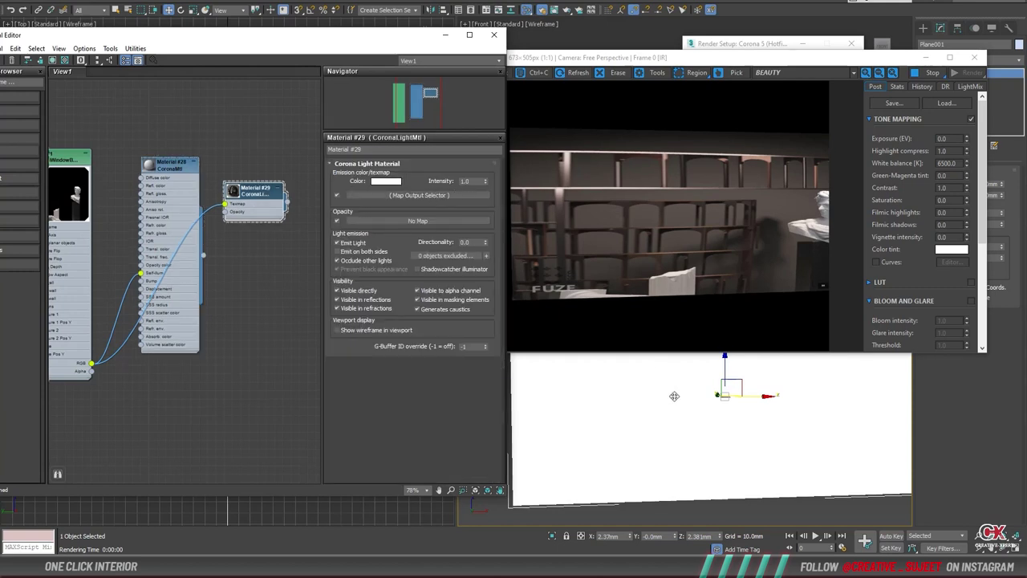
Orbit the view to check the parallax effect, then stop the interactive render.
{"action": "scroll", "coordinate": [675, 402], "scroll_direction": "down", "scroll_amount": 2}
{"action": "mouse_move", "coordinate": [675, 402]}
{"action": "middle_mouse_down", "text": "alt"}
{"action": "mouse_move", "coordinate": [646, 401]}
{"action": "mouse_move", "coordinate": [688, 390]}
{"action": "mouse_move", "coordinate": [644, 400]}
{"action": "mouse_move", "coordinate": [682, 398]}
{"action": "middle_mouse_up", "text": "alt"}
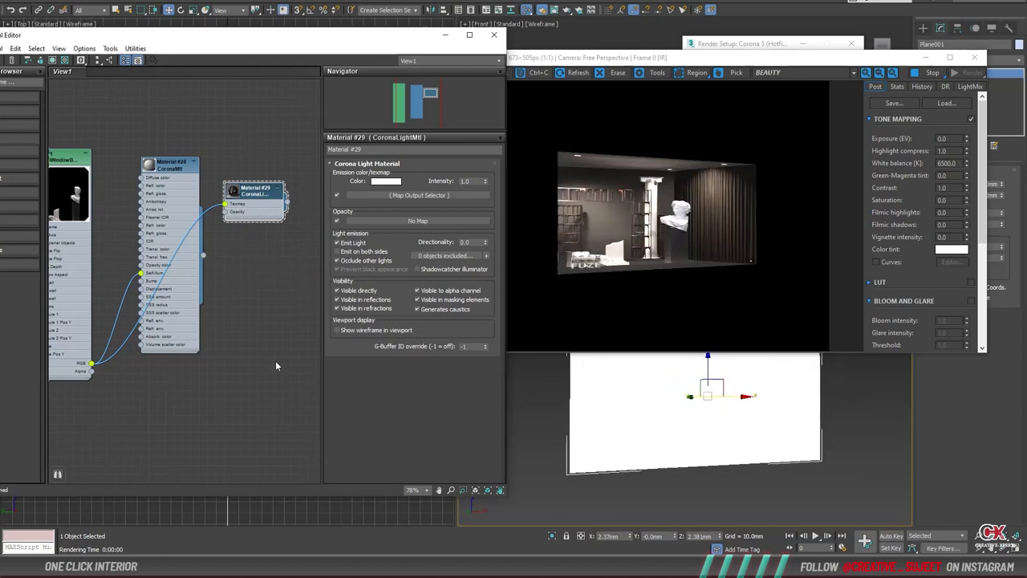
{"action": "mouse_move", "coordinate": [639, 431]}
{"action": "middle_mouse_down", "text": "alt"}
{"action": "mouse_move", "coordinate": [699, 452]}
{"action": "mouse_move", "coordinate": [715, 481]}
{"action": "mouse_move", "coordinate": [782, 459]}
{"action": "middle_mouse_up", "text": "alt"}
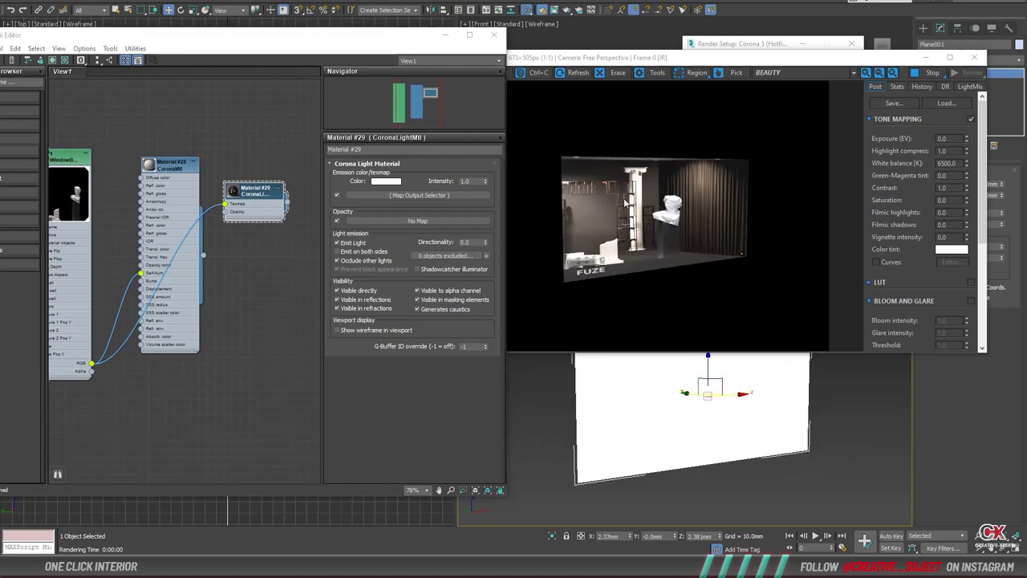
{"action": "left_click", "coordinate": [947, 72]}
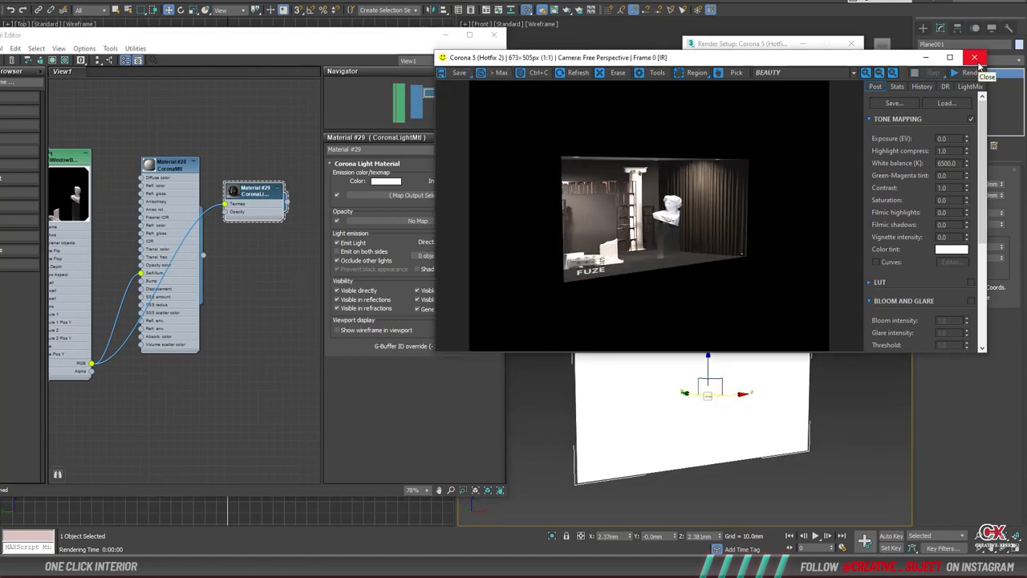
Close the Corona VFB and Slate Material Editor and maximize the Perspective view with Alt+W.
{"action": "left_click", "coordinate": [976, 58]}
{"action": "left_click", "coordinate": [493, 35]}
{"action": "key", "text": "alt+w"}
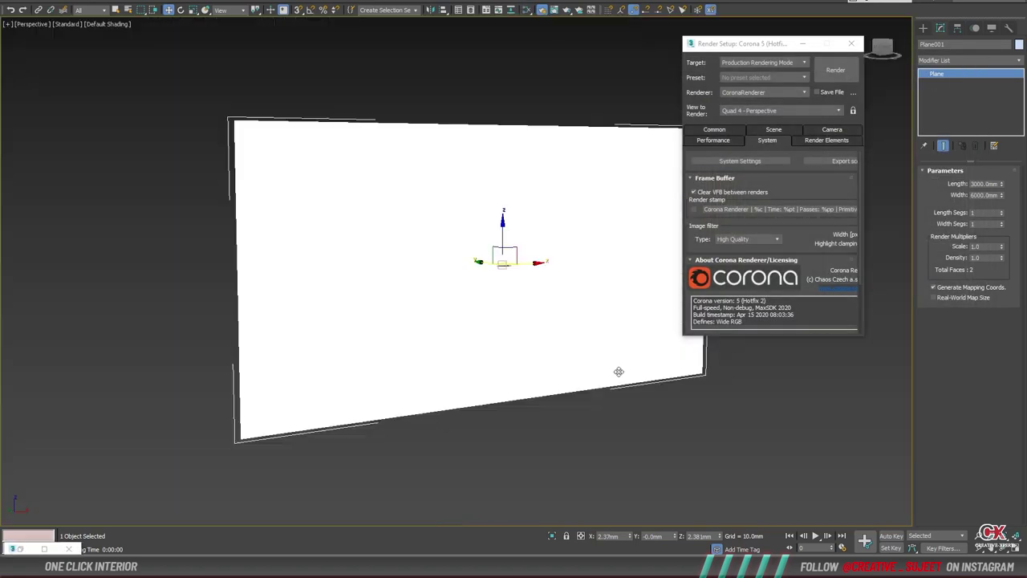
Restart Corona interactive rendering via CoronaStartInteractive in the quad menu.
{"action": "left_click", "coordinate": [69, 24]}
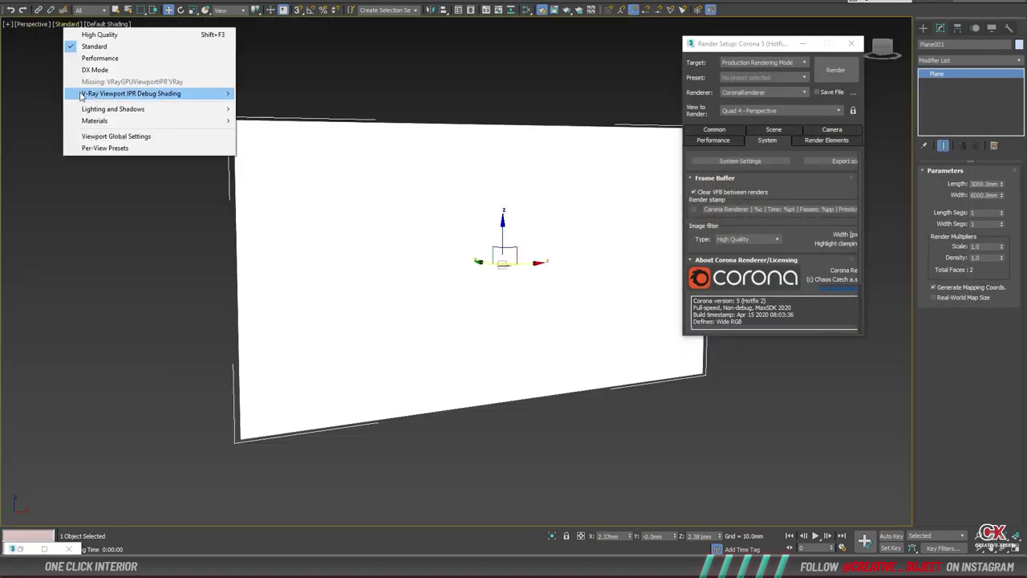
{"action": "left_click", "coordinate": [32, 24]}
{"action": "left_click", "coordinate": [328, 57]}
{"action": "right_click", "coordinate": [325, 64]}
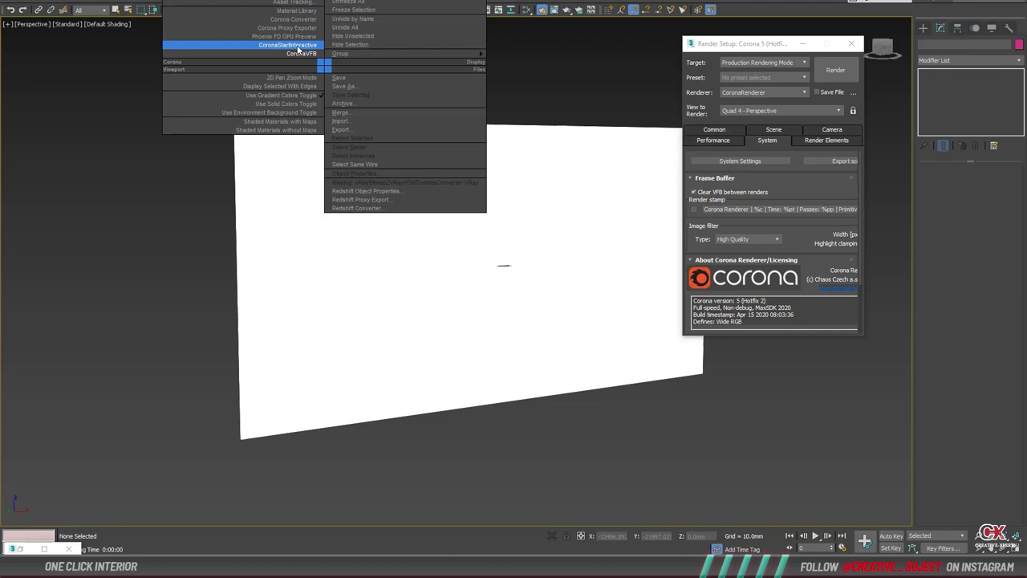
{"action": "left_click", "coordinate": [287, 45]}
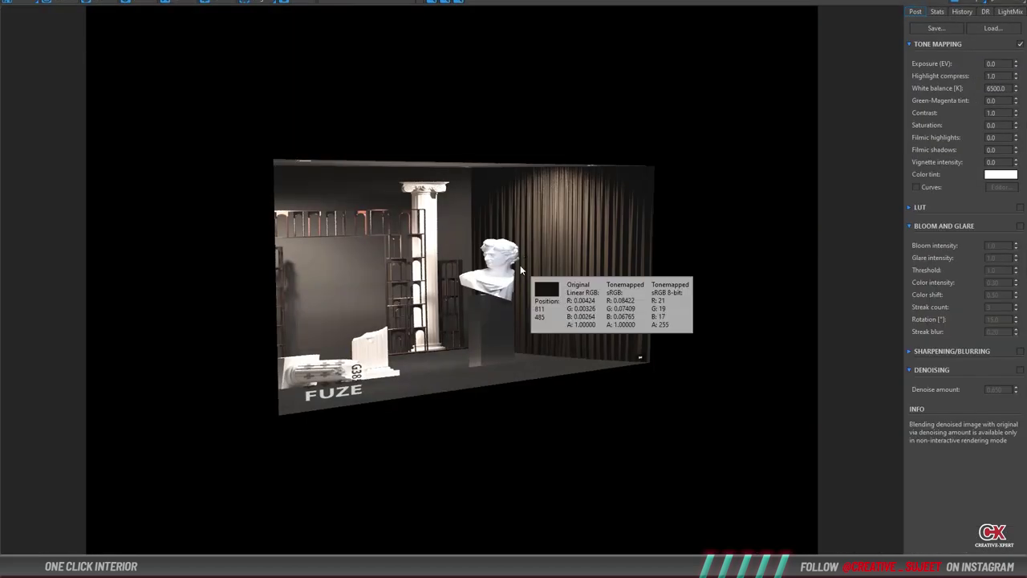